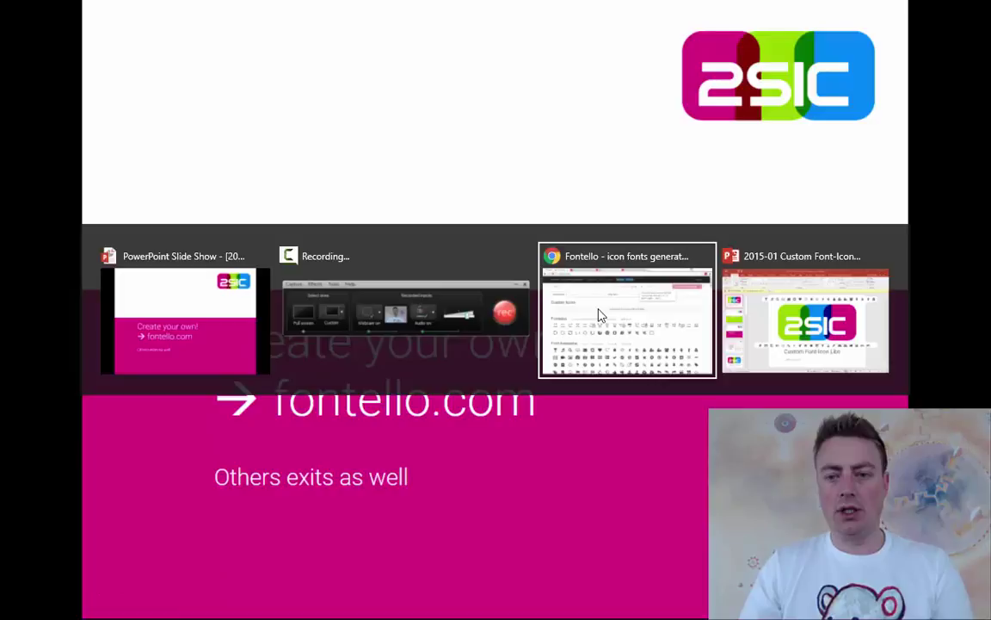
Name the Fontello font icon-xyz and set its CSS prefix to icon-xyz-
{"action": "left_click", "coordinate": [600, 315]}
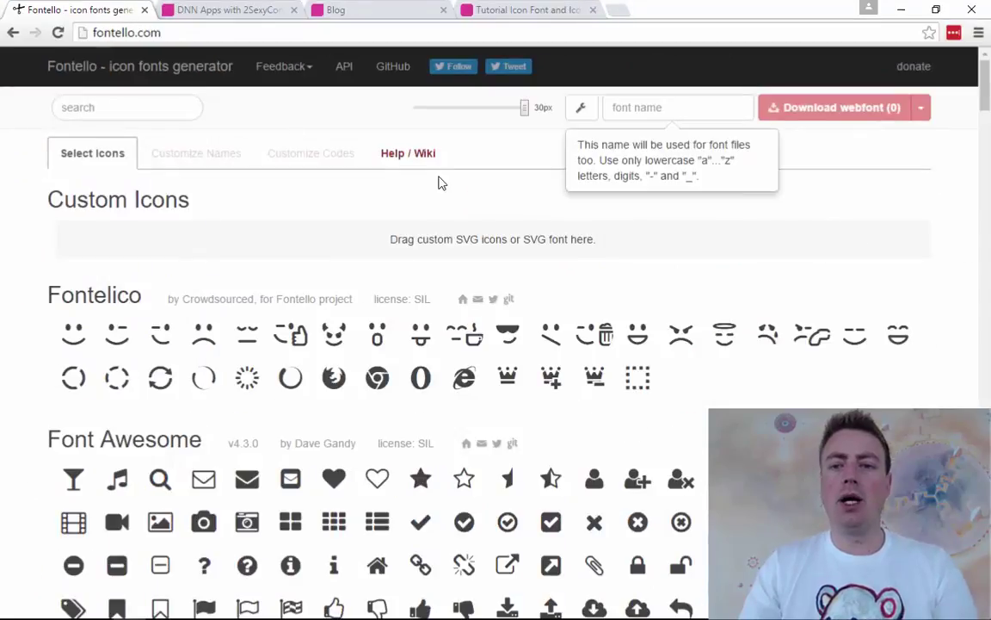
{"action": "left_click", "coordinate": [659, 106]}
{"action": "type", "text": "icon-xyz"}
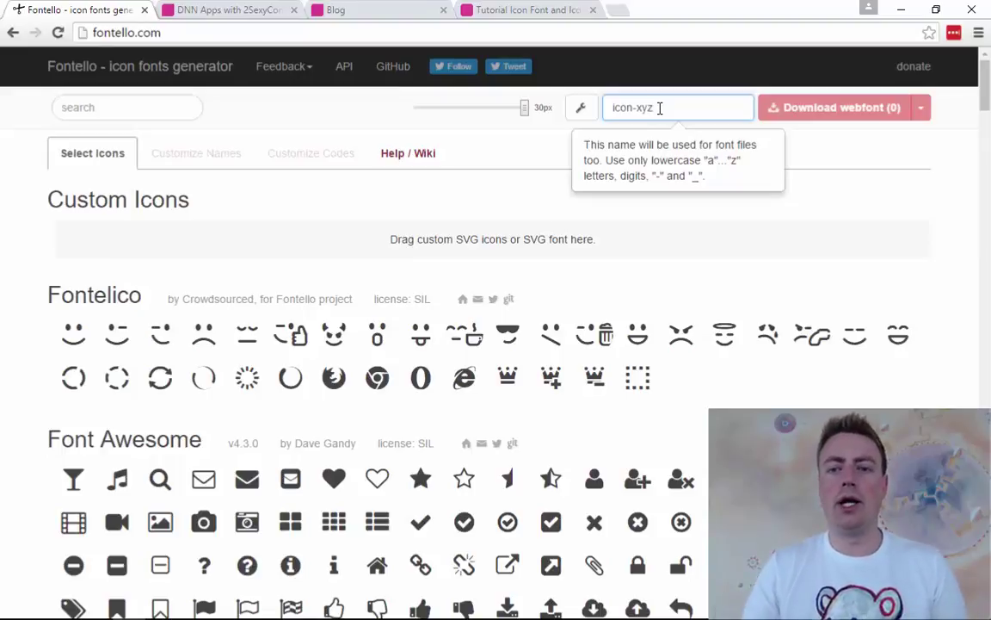
{"action": "left_click", "coordinate": [584, 112]}
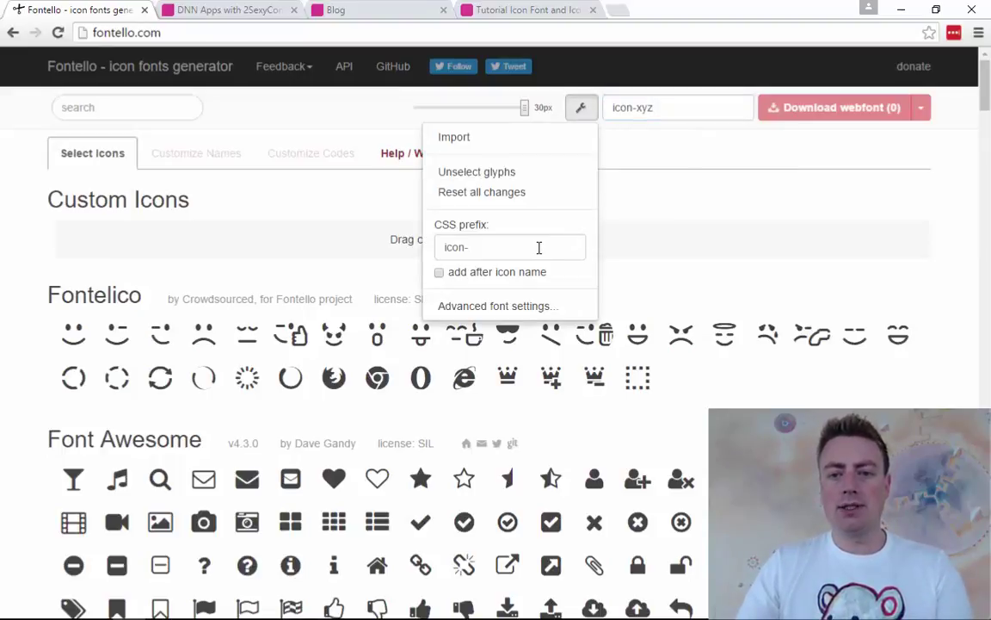
{"action": "left_click", "coordinate": [537, 248]}
{"action": "type", "text": "xyz-"}
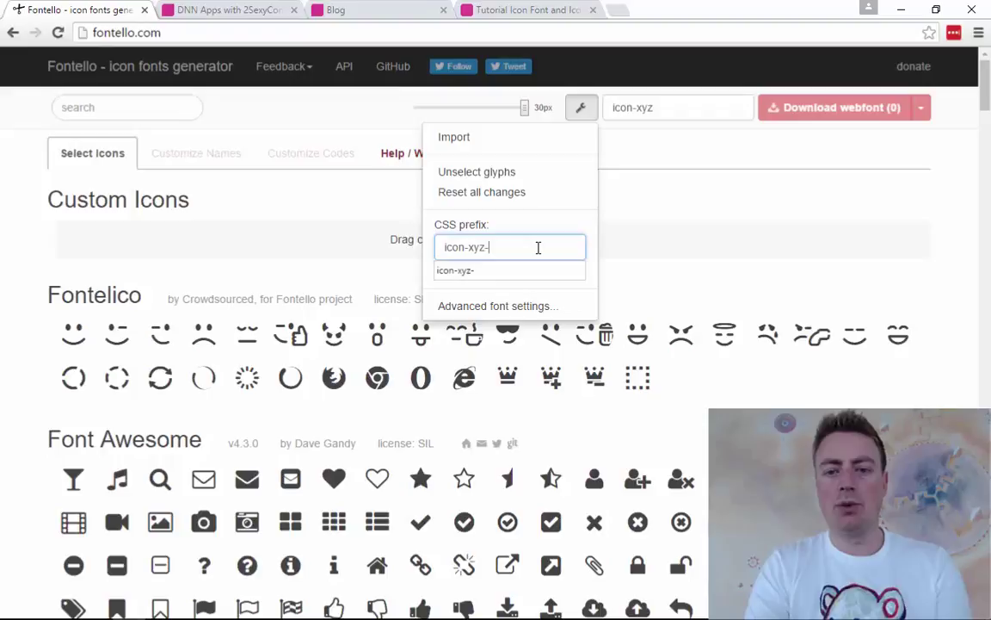
{"action": "left_click", "coordinate": [660, 249]}
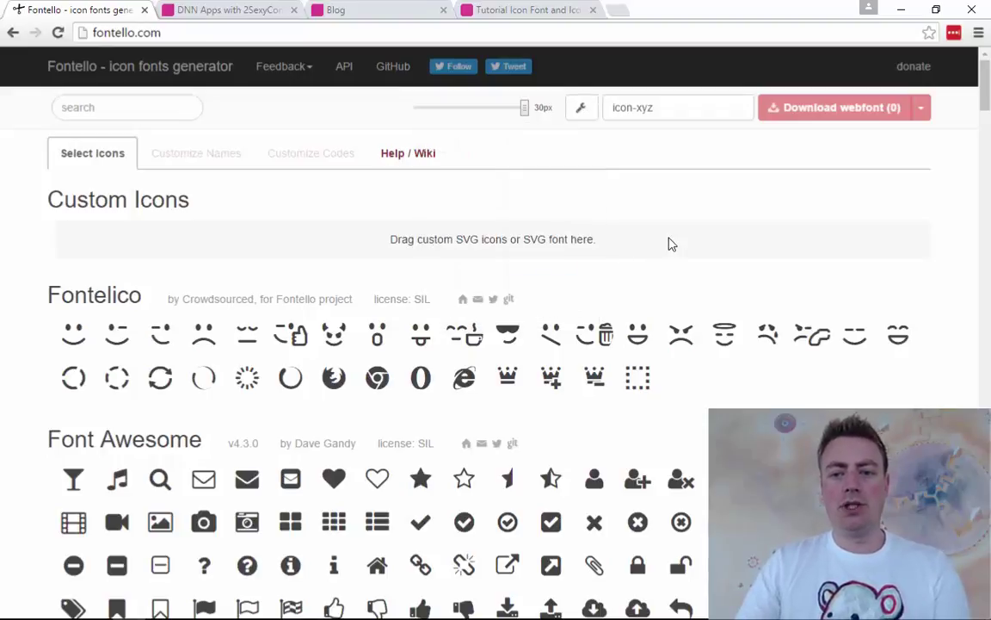
Pick eight icons, including heart, lightbulb and gear, and download the webfont
{"action": "scroll", "coordinate": [297, 345], "scroll_direction": "down", "scroll_amount": 3}
{"action": "scroll", "coordinate": [300, 348], "scroll_direction": "down", "scroll_amount": 1}
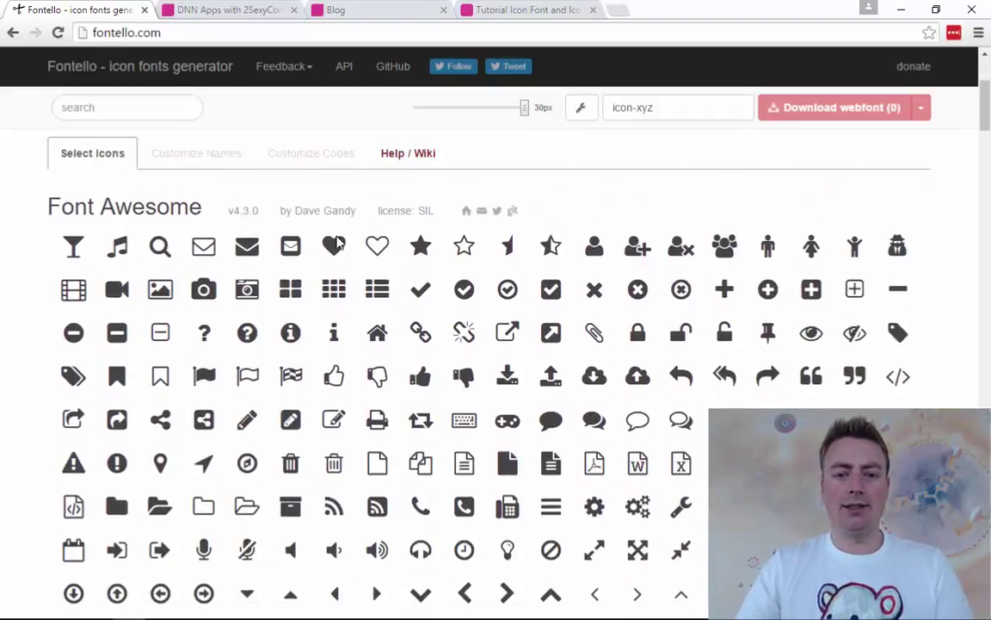
{"action": "left_click", "coordinate": [334, 246]}
{"action": "scroll", "coordinate": [448, 499], "scroll_direction": "down", "scroll_amount": 2}
{"action": "left_click", "coordinate": [508, 471]}
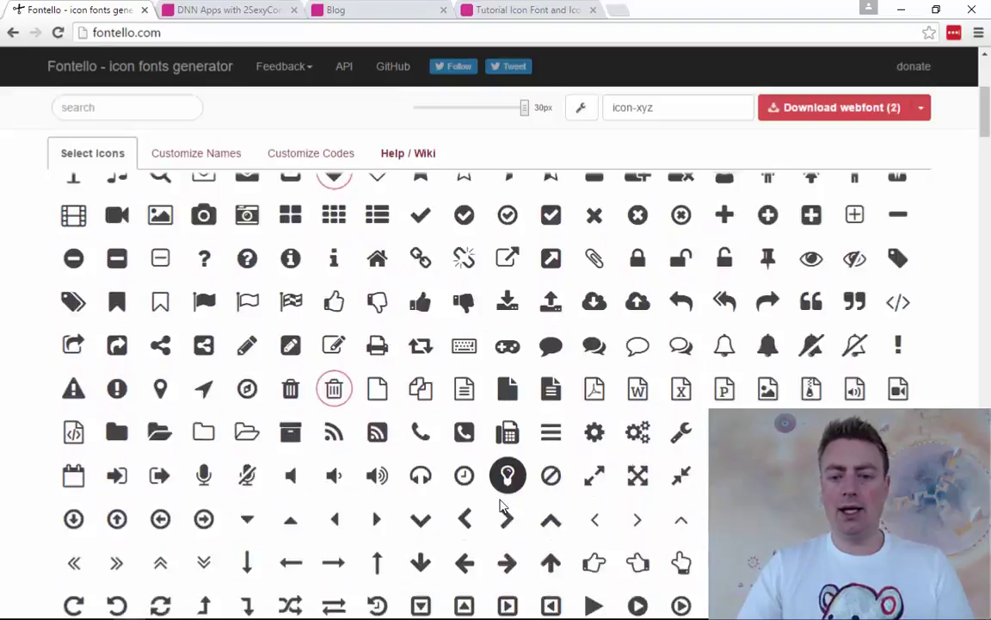
{"action": "scroll", "coordinate": [663, 431], "scroll_direction": "down", "scroll_amount": 2}
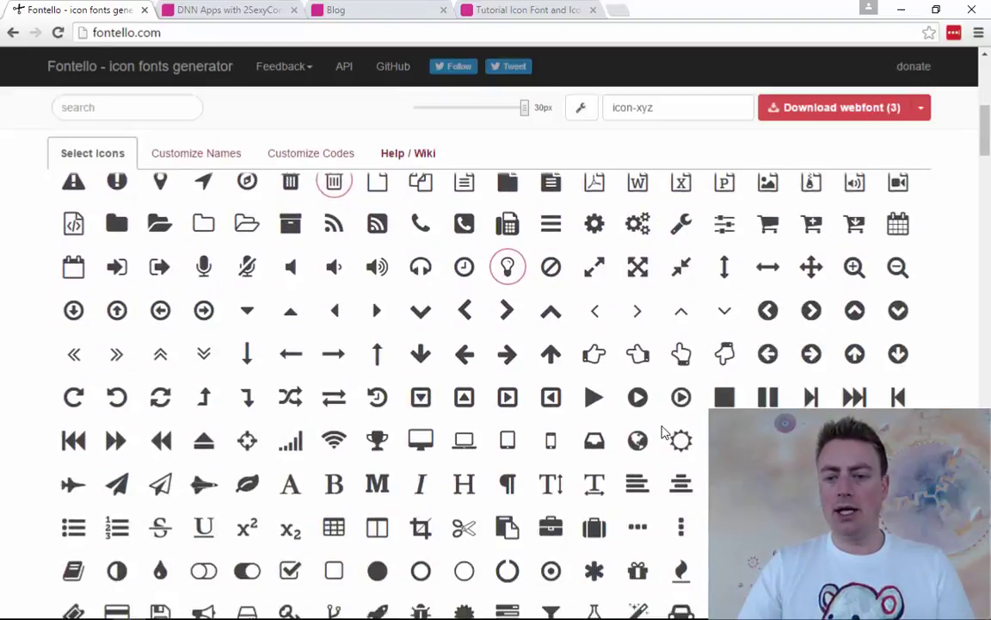
{"action": "left_click", "coordinate": [681, 413]}
{"action": "left_click", "coordinate": [768, 408]}
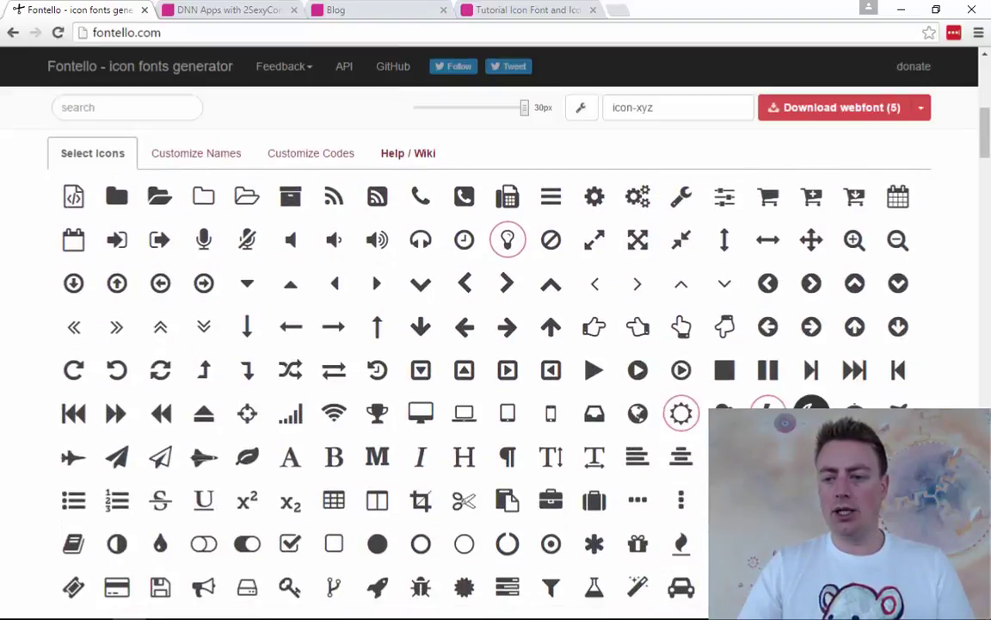
{"action": "left_click", "coordinate": [811, 410]}
{"action": "left_click", "coordinate": [551, 327]}
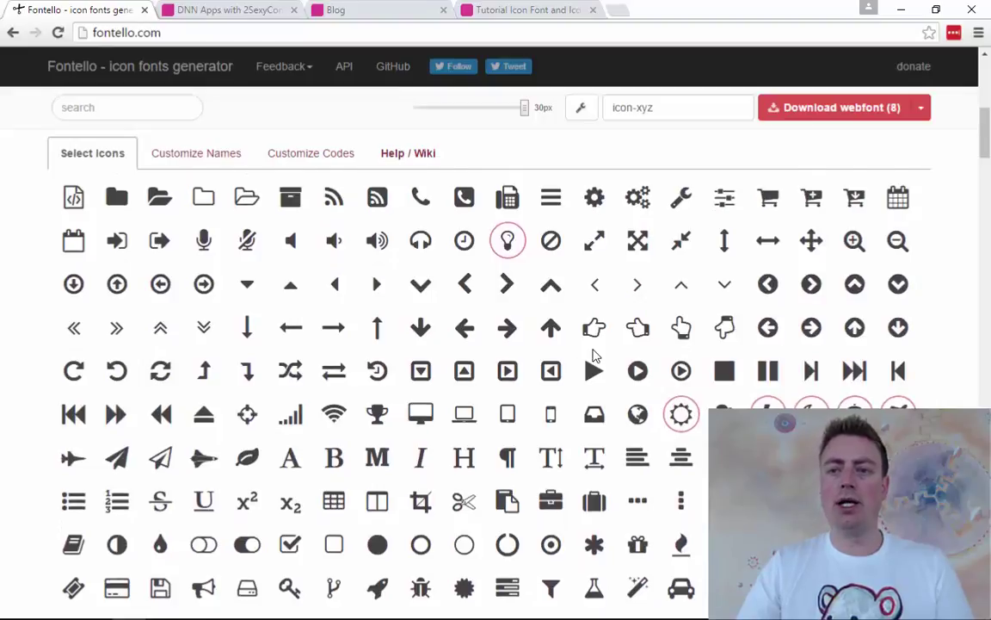
{"action": "scroll", "coordinate": [593, 355], "scroll_direction": "up", "scroll_amount": 10}
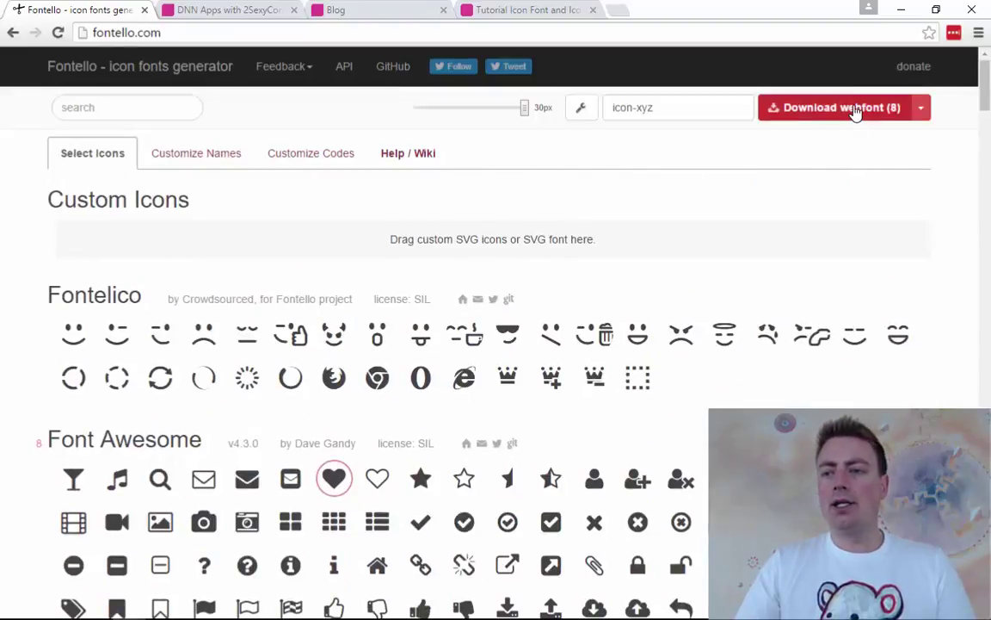
{"action": "left_click", "coordinate": [856, 110]}
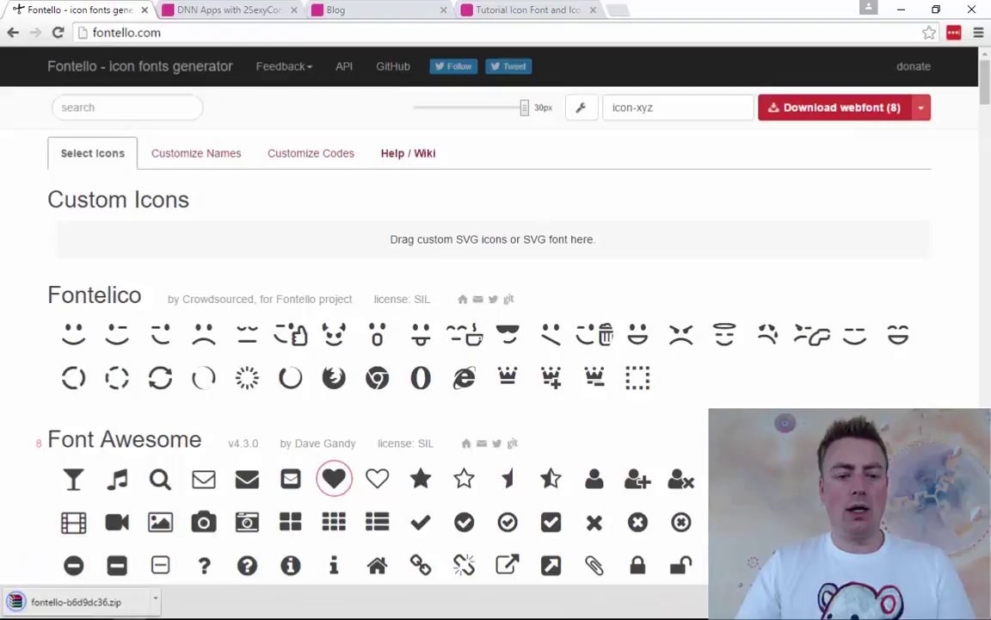
Open the fontello zip in WinRAR and browse its font and css folders to icon-xyz-embedded.css
{"action": "mouse_move", "coordinate": [147, 585]}
{"action": "left_click", "coordinate": [120, 597]}
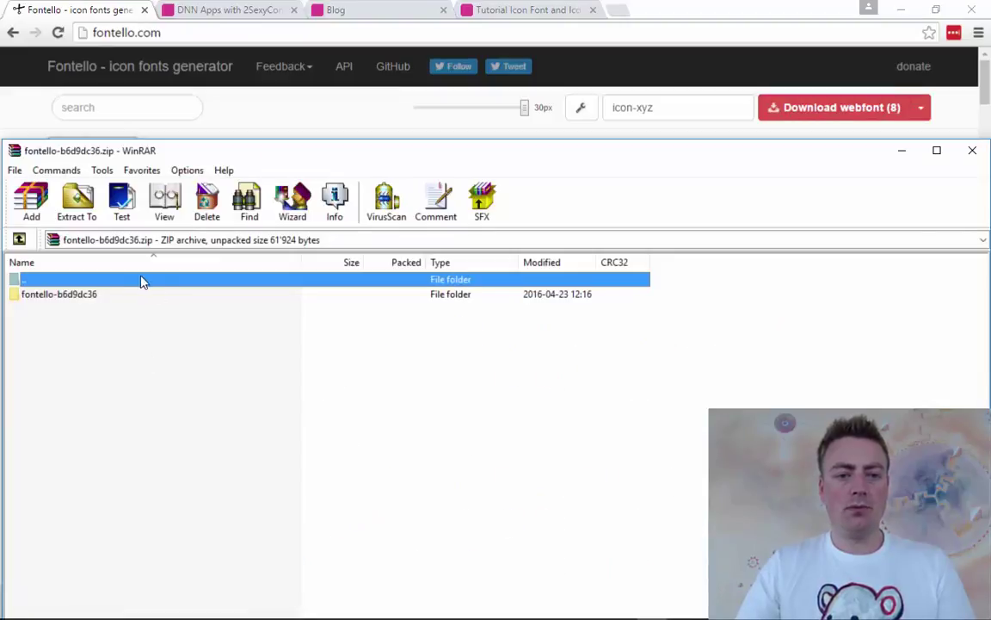
{"action": "double_click", "coordinate": [60, 294]}
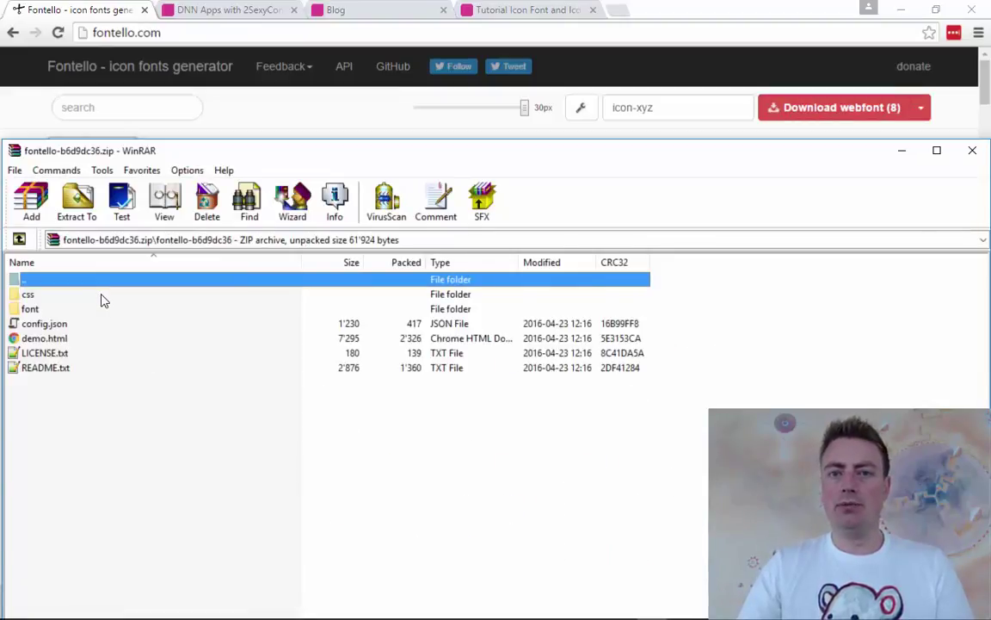
{"action": "double_click", "coordinate": [39, 309]}
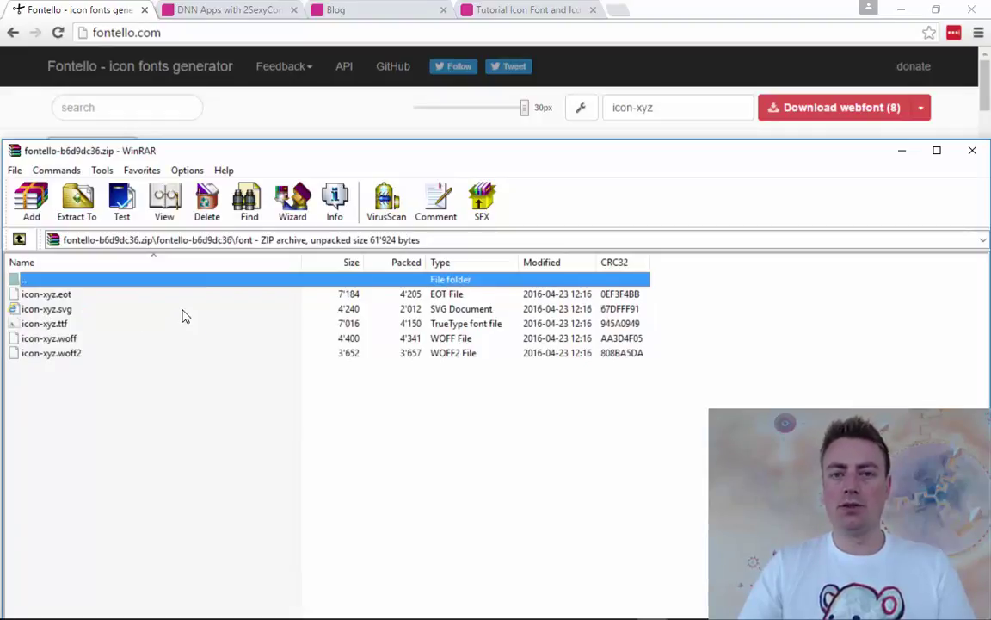
{"action": "left_click", "coordinate": [18, 238]}
{"action": "left_click", "coordinate": [38, 295]}
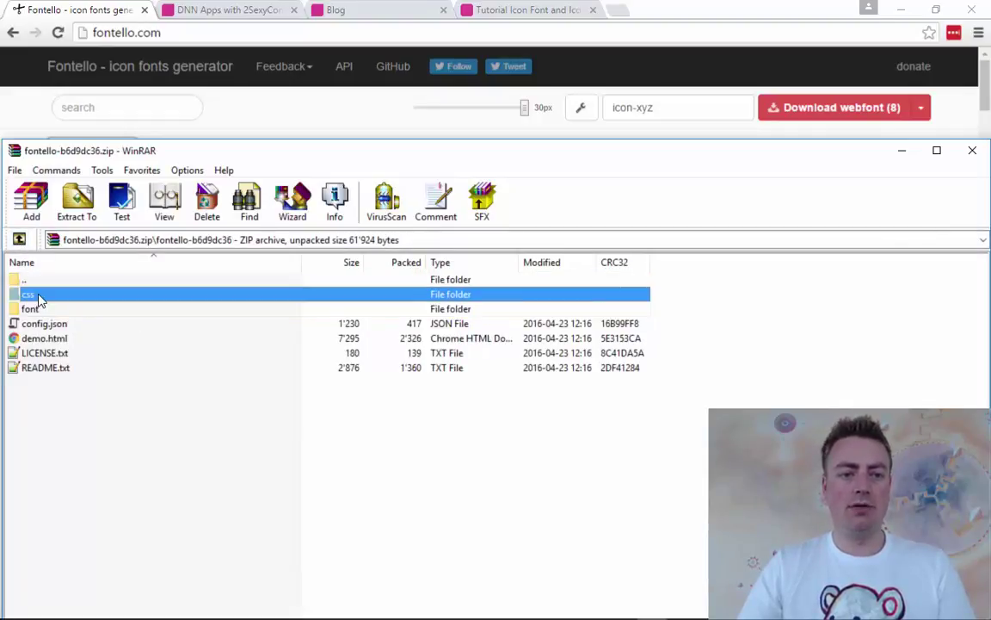
{"action": "double_click", "coordinate": [39, 297]}
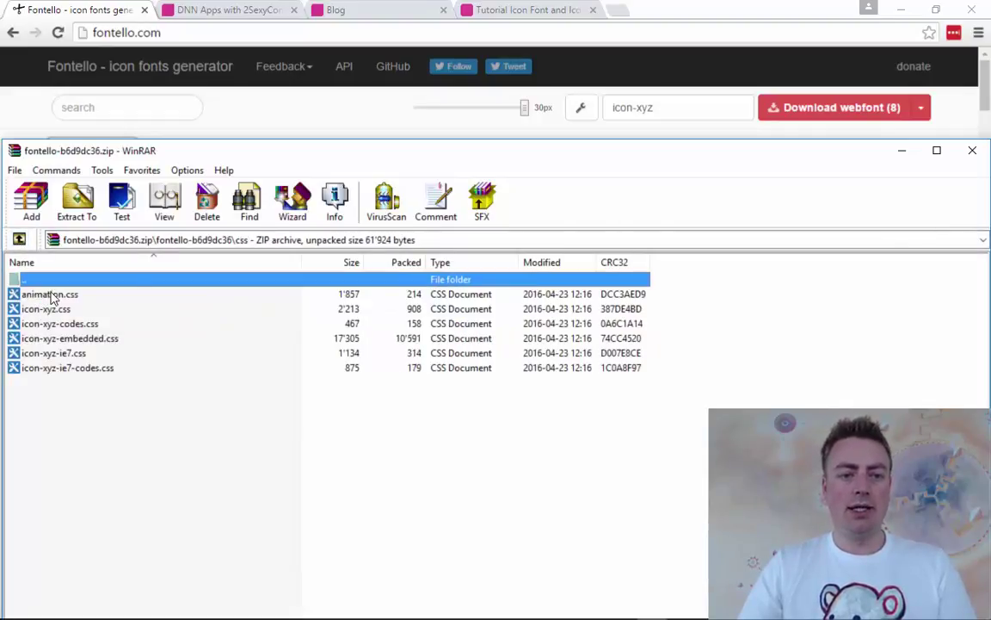
{"action": "left_click", "coordinate": [100, 341]}
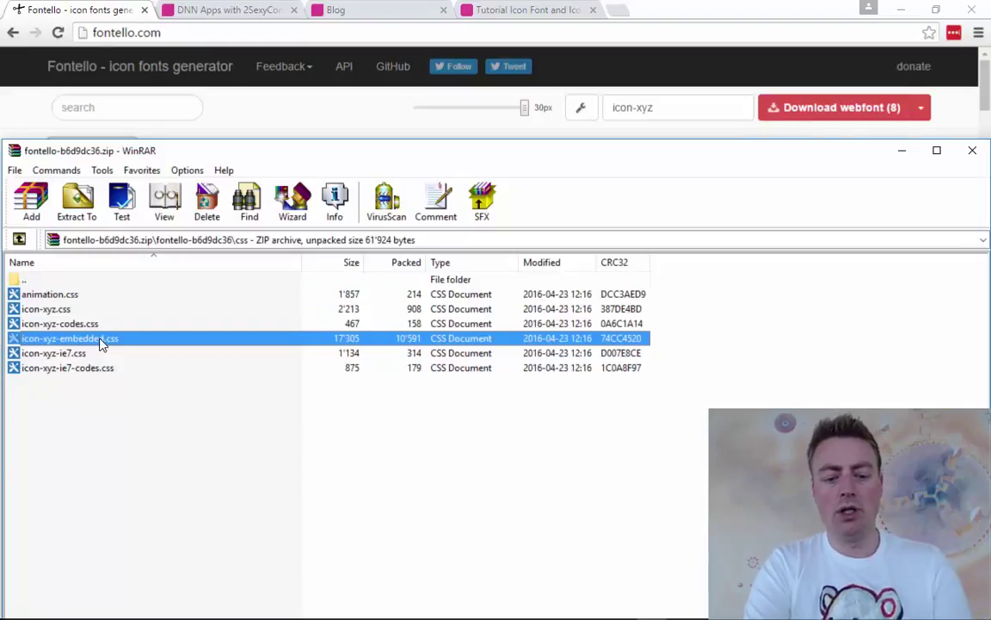
Return to the PowerPoint slide show and advance past the fontello.com slide
{"action": "key", "text": "alt+Tab"}
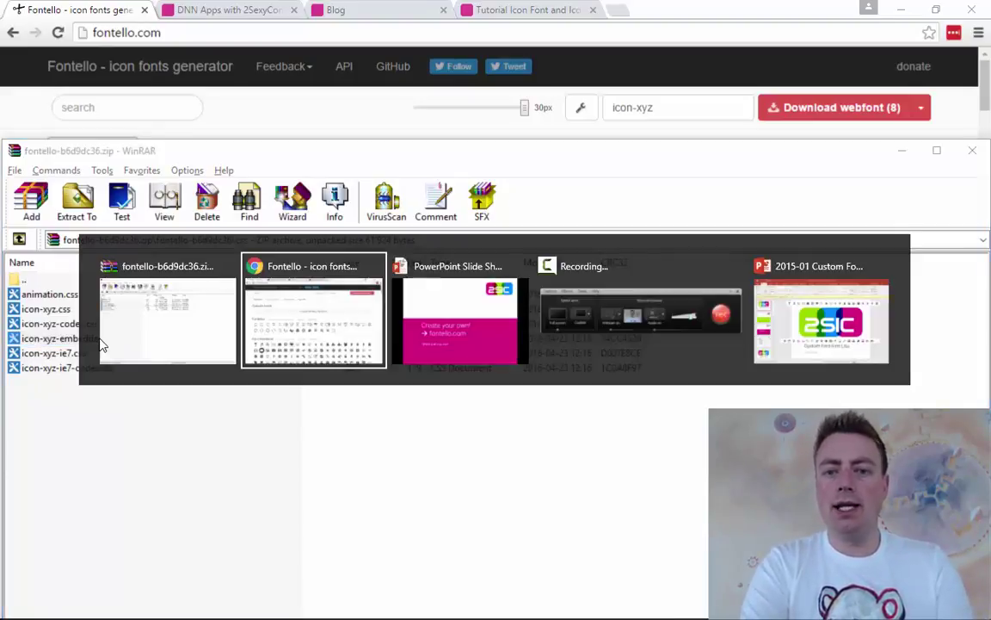
{"action": "key", "text": "alt+Tab"}
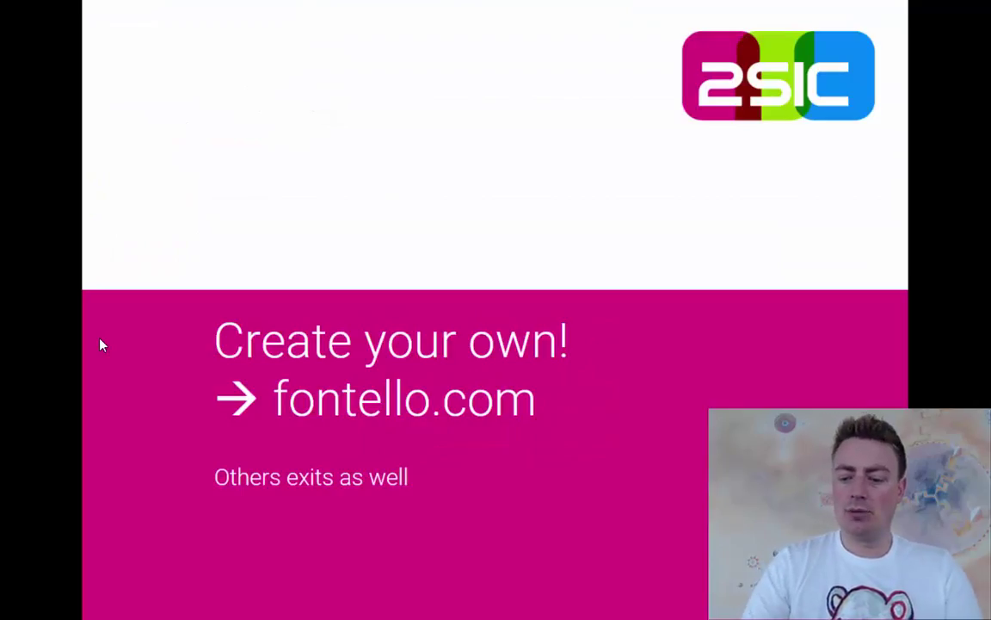
{"action": "key", "text": "Right"}
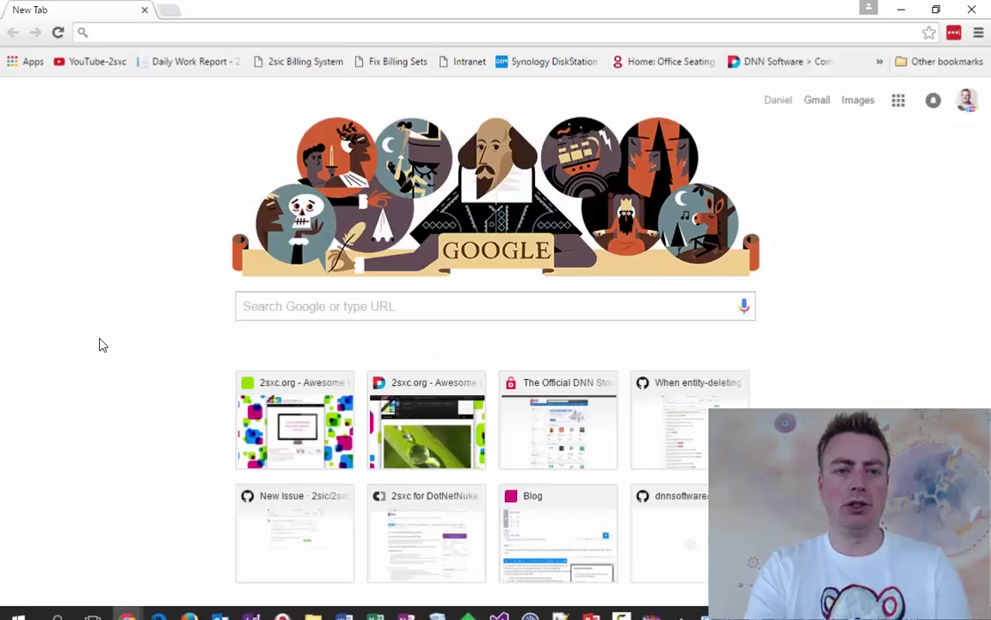
Load 2sxc.org and sign in through the Ctrl+Shift+L login dialog
{"action": "type", "text": "2sxc"}
{"action": "key", "text": "Return"}
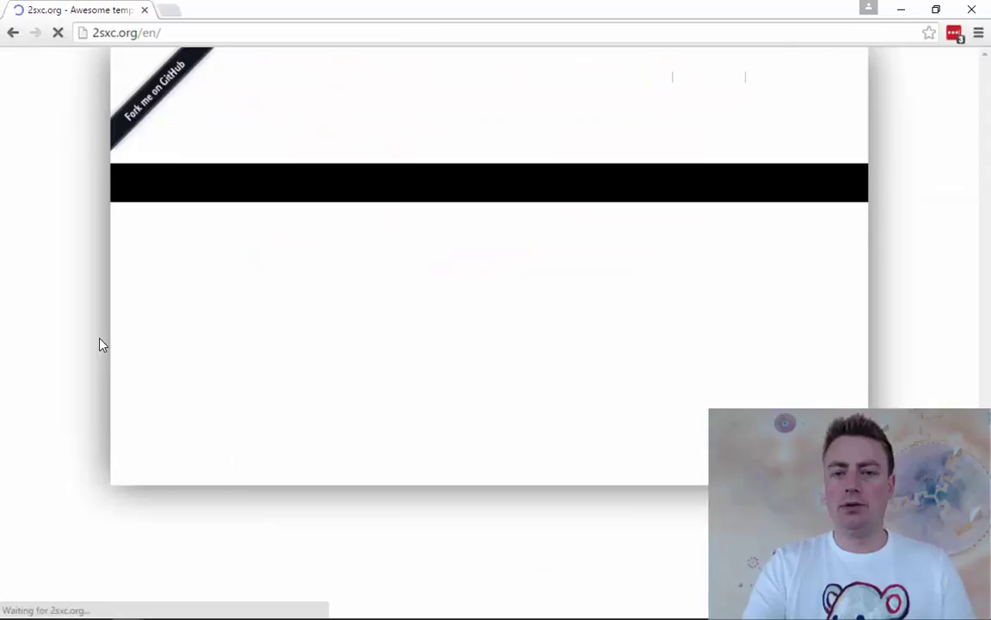
{"action": "scroll", "coordinate": [99, 344], "scroll_direction": "down", "scroll_amount": 15}
{"action": "key", "text": "ctrl+shift+l"}
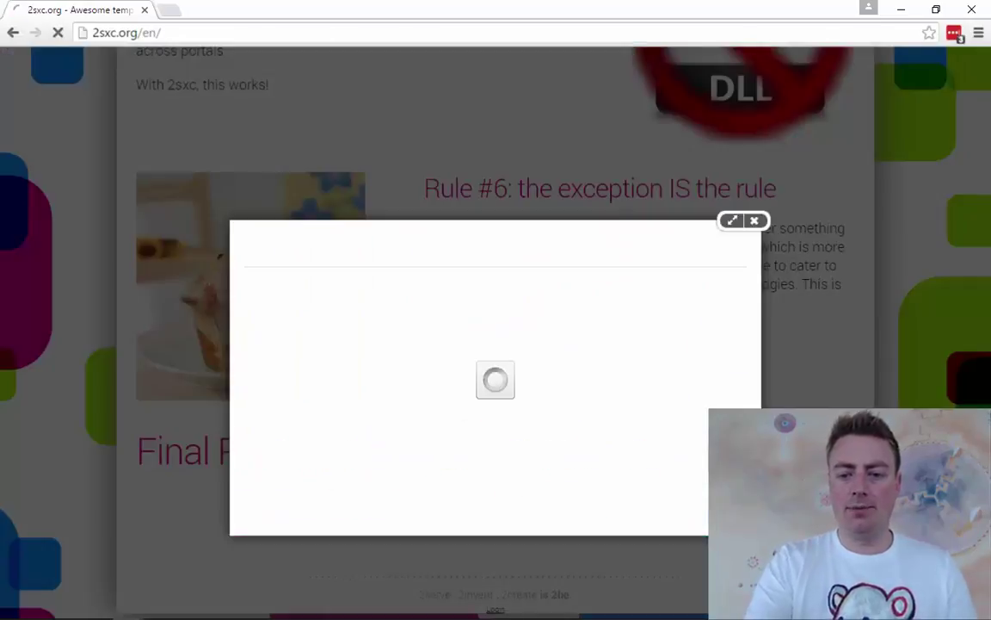
{"action": "key", "text": "Return"}
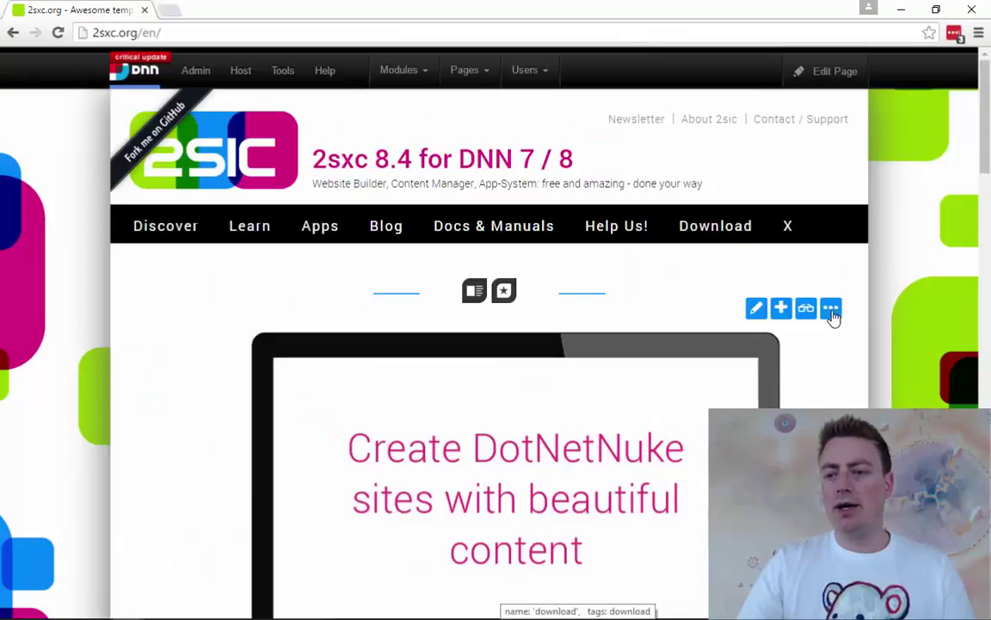
Cycle through the content module's toolbar action sets with its '…' button
{"action": "left_click", "coordinate": [830, 308]}
{"action": "left_click", "coordinate": [832, 311]}
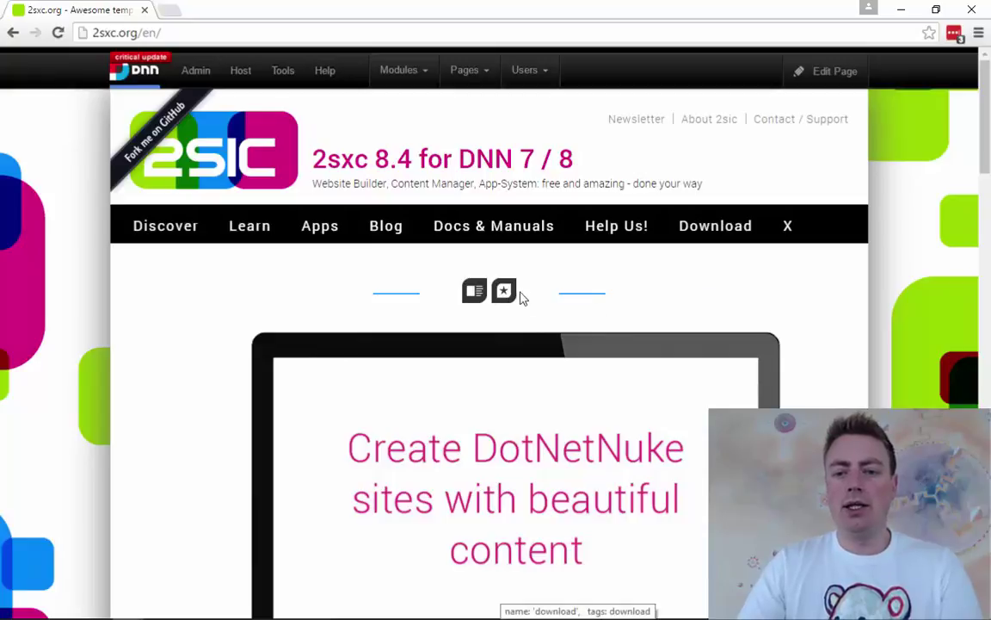
{"action": "left_click", "coordinate": [832, 311]}
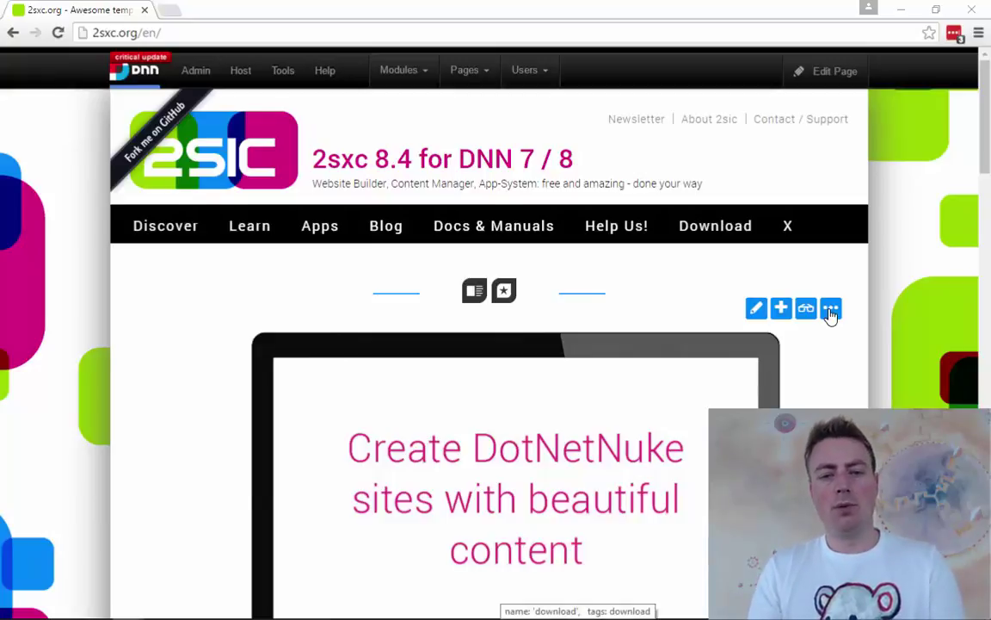
Go back to the slide show briefly, then return to the 2sxc.org browser window
{"action": "key", "text": "alt+Tab"}
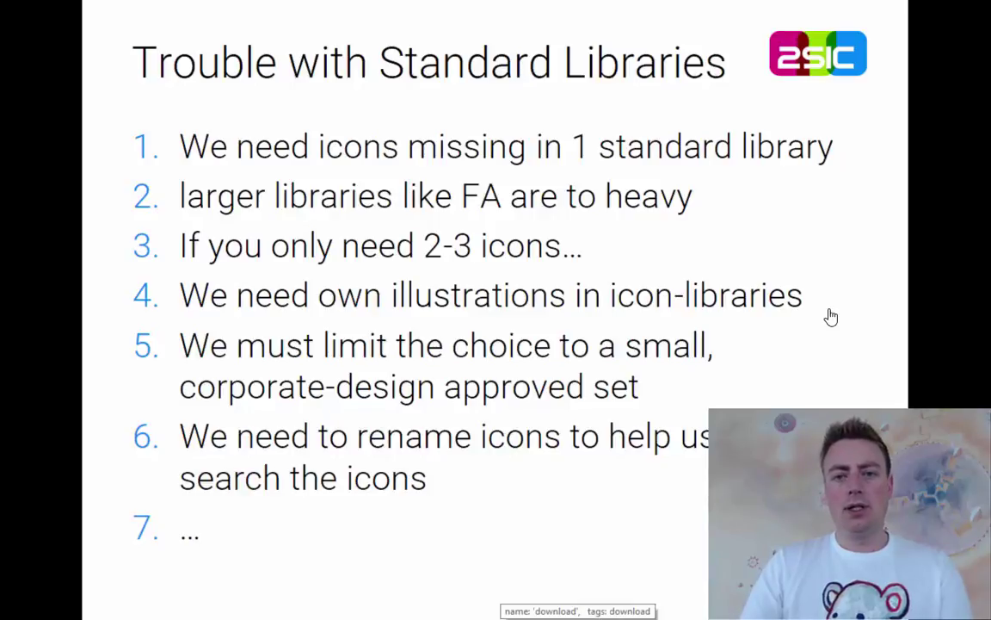
{"action": "key", "text": "alt+Tab"}
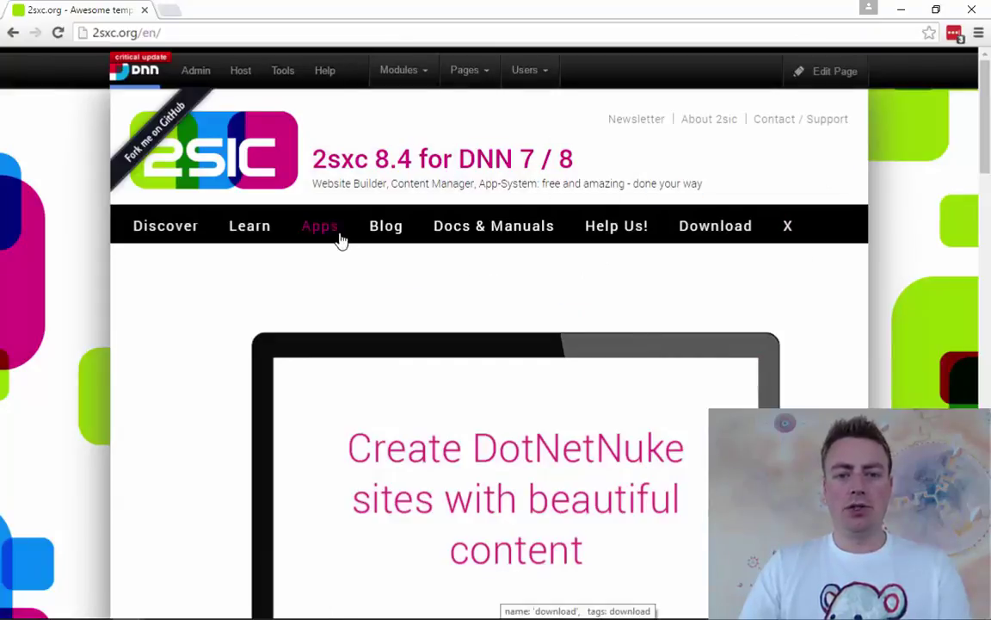
Go from the Apps catalog to the hidden DNN-Store page by editing the address
{"action": "left_click", "coordinate": [315, 231]}
{"action": "left_click", "coordinate": [271, 35]}
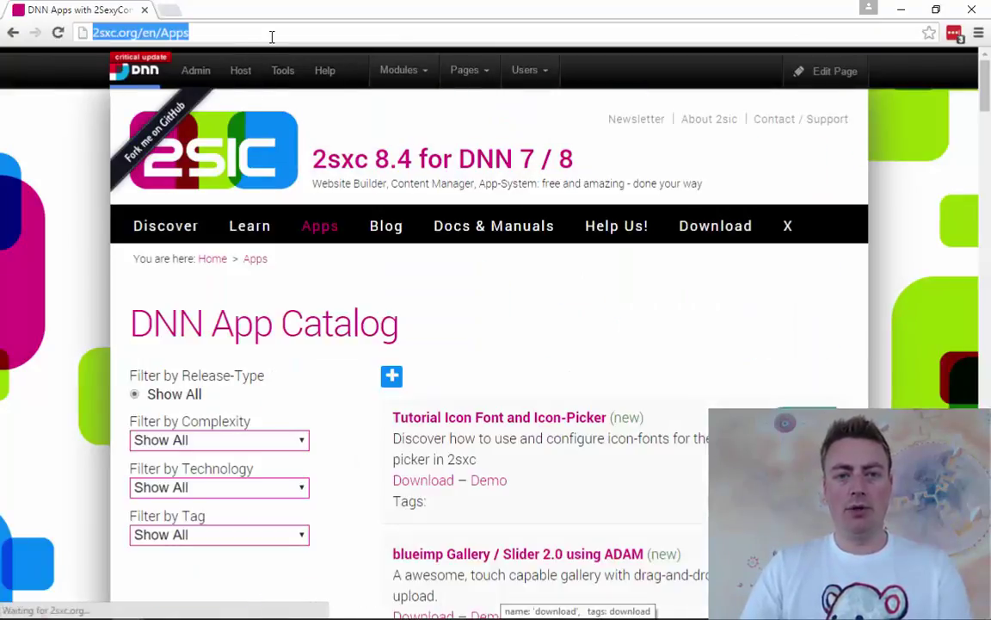
{"action": "key", "text": "End"}
{"action": "type", "text": "/dn"}
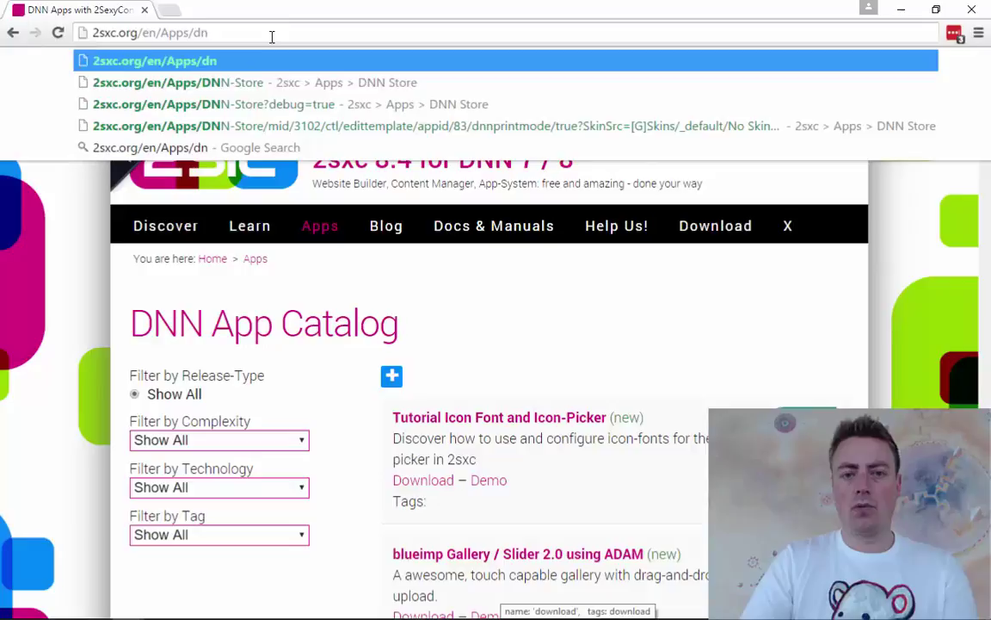
{"action": "key", "text": "Down"}
{"action": "key", "text": "Return"}
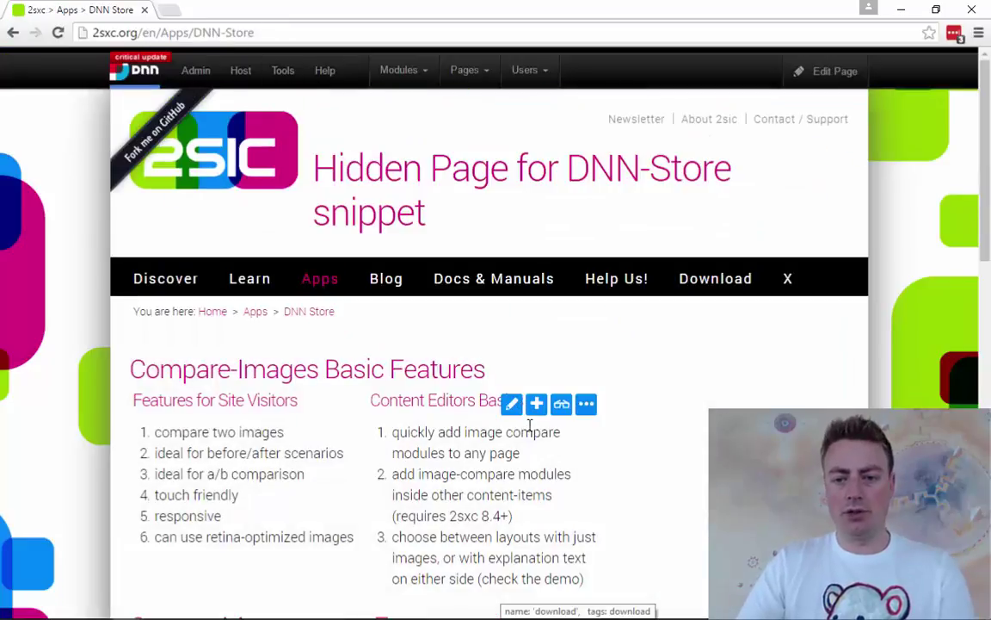
{"action": "scroll", "coordinate": [530, 425], "scroll_direction": "down", "scroll_amount": 2}
{"action": "scroll", "coordinate": [342, 307], "scroll_direction": "down", "scroll_amount": 2}
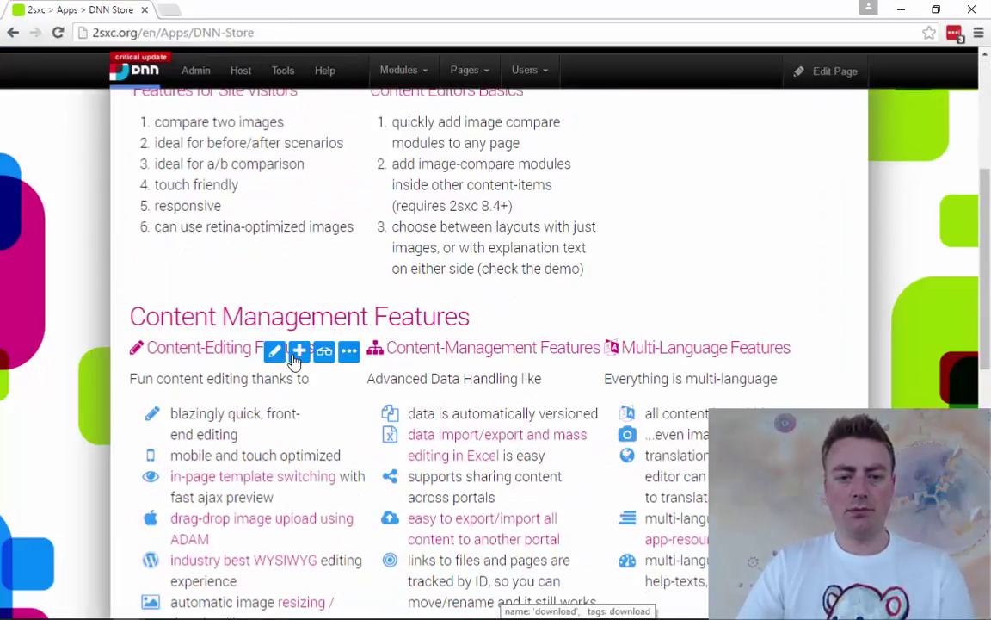
Edit Content-Editing Features and search its icon picker for 'arrow'
{"action": "left_click", "coordinate": [275, 352]}
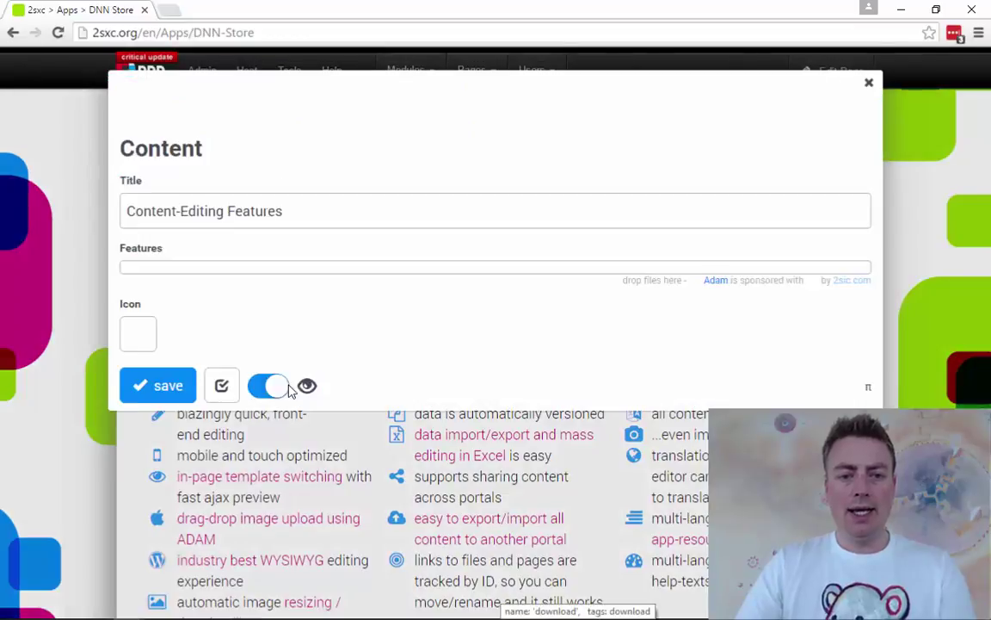
{"action": "left_click", "coordinate": [147, 490]}
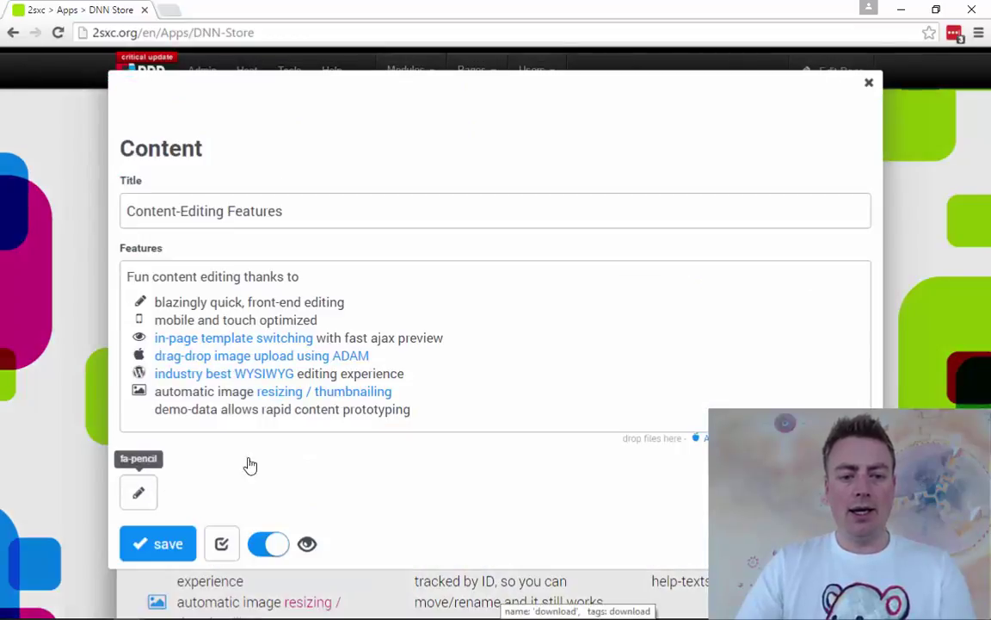
{"action": "scroll", "coordinate": [329, 452], "scroll_direction": "down", "scroll_amount": 3}
{"action": "scroll", "coordinate": [327, 448], "scroll_direction": "down", "scroll_amount": 2}
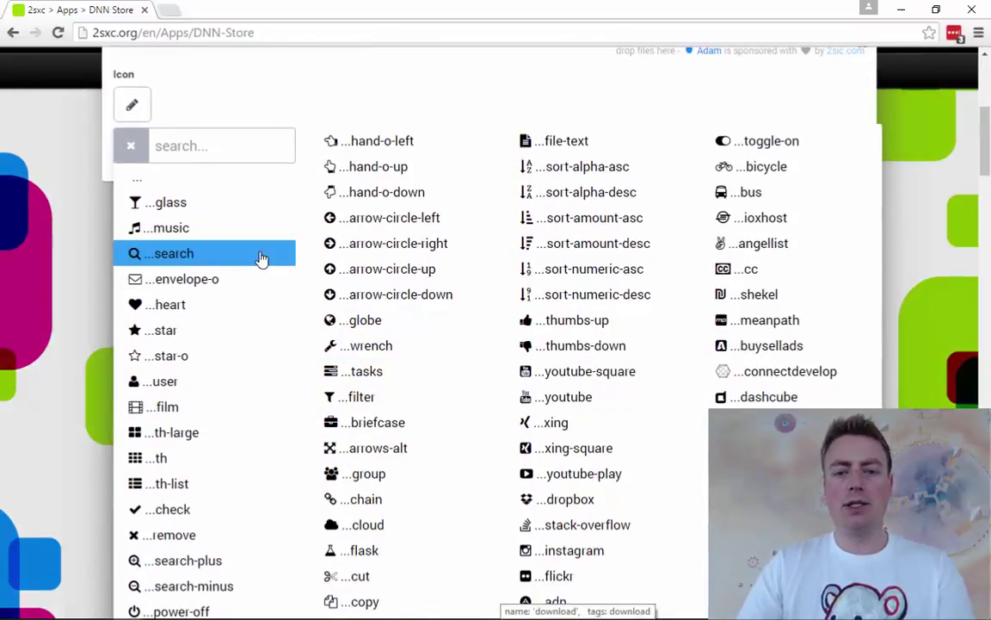
{"action": "left_click", "coordinate": [203, 148]}
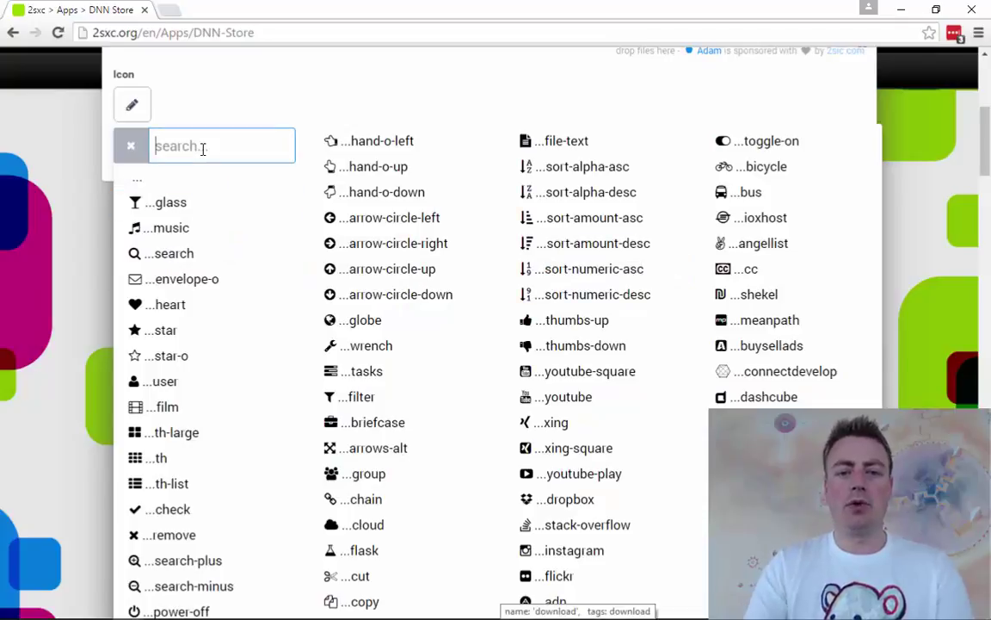
{"action": "type", "text": "arrow"}
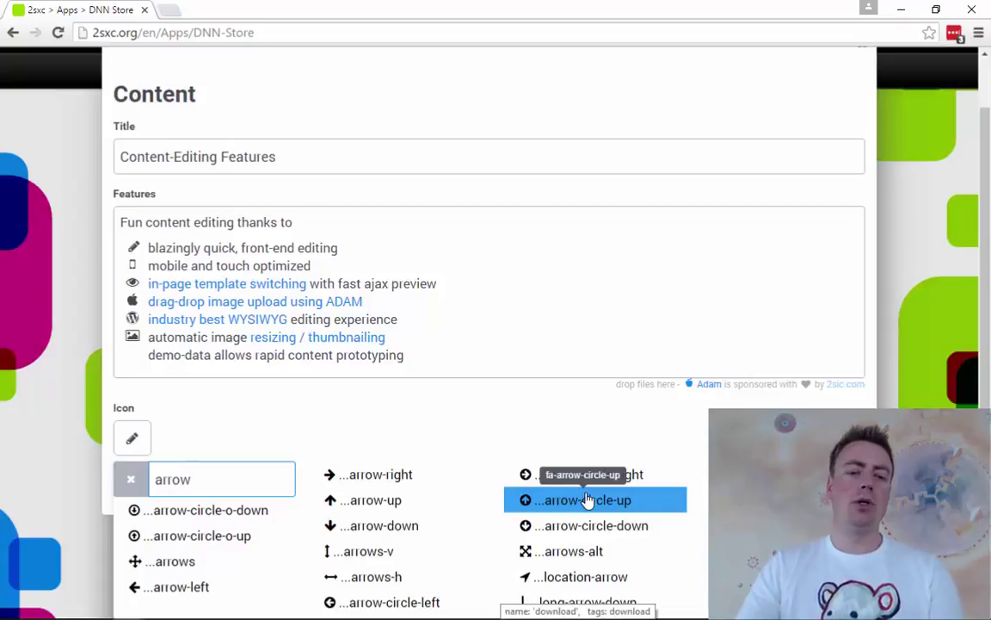
{"action": "key", "text": "alt+Tab"}
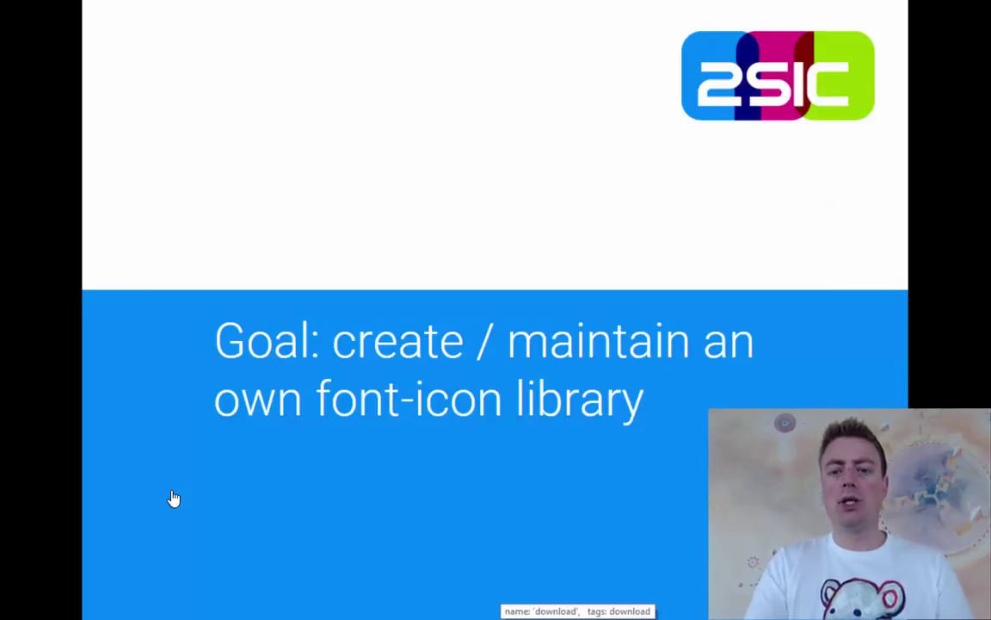
Advance the slide show to 'Integrating it into an App'
{"action": "key", "text": "Right"}
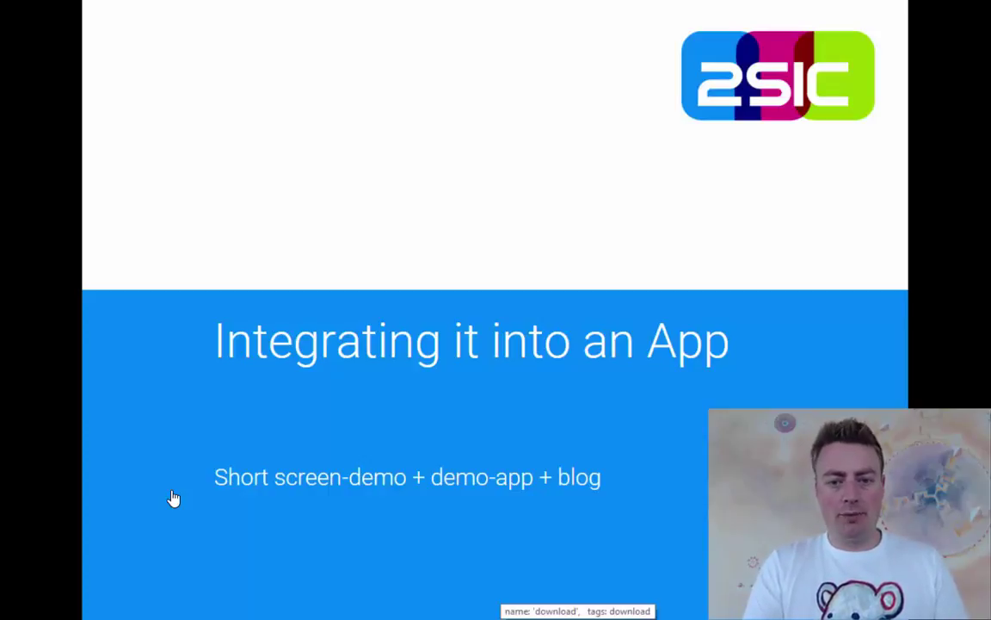
Give Content-Editing Features an arrow icon, then close the editor without saving
{"action": "key", "text": "alt+Tab"}
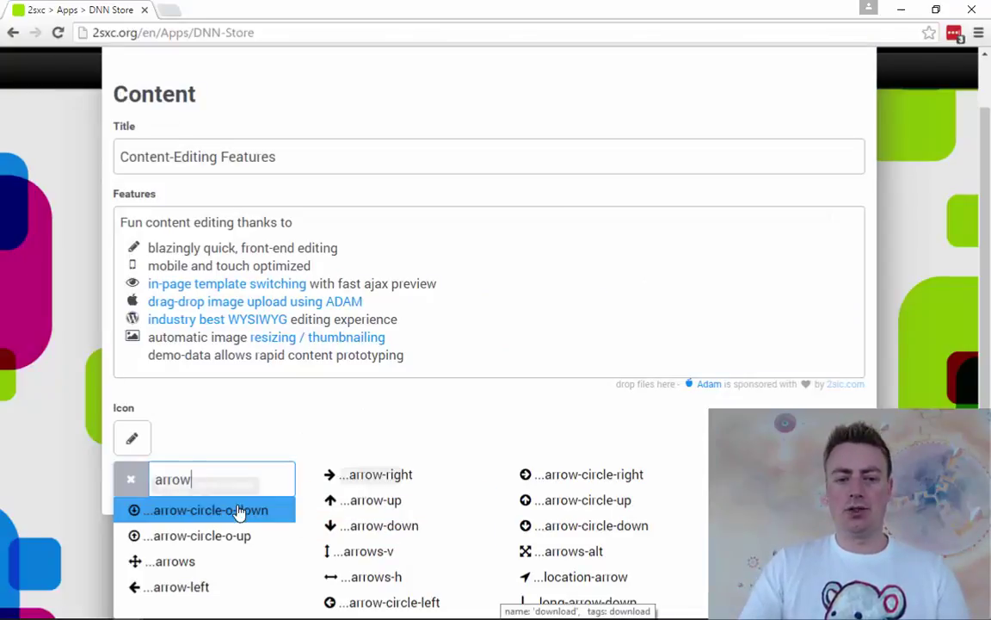
{"action": "left_click", "coordinate": [365, 478]}
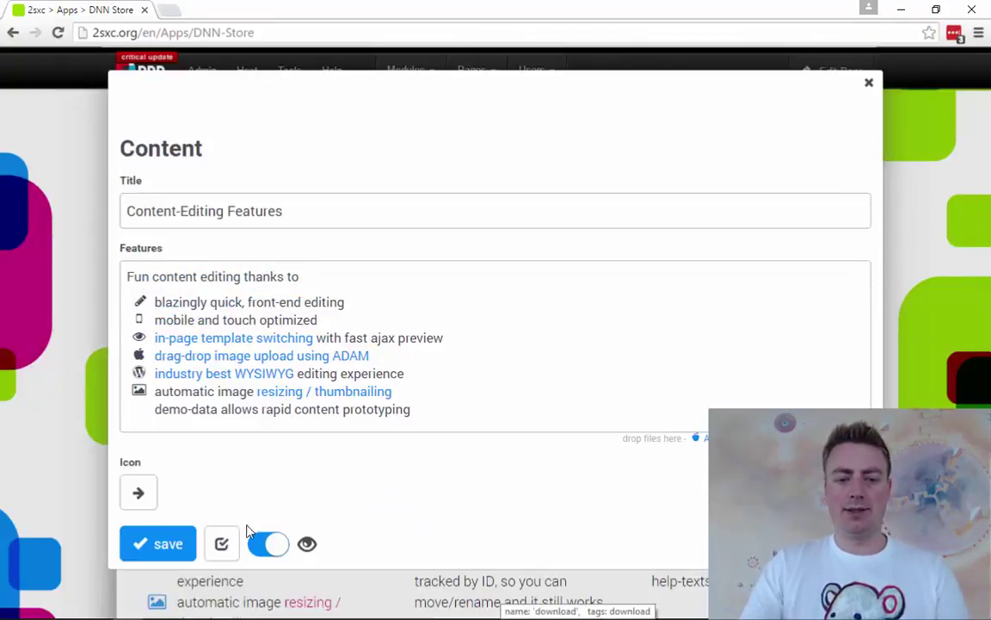
{"action": "left_click", "coordinate": [869, 86]}
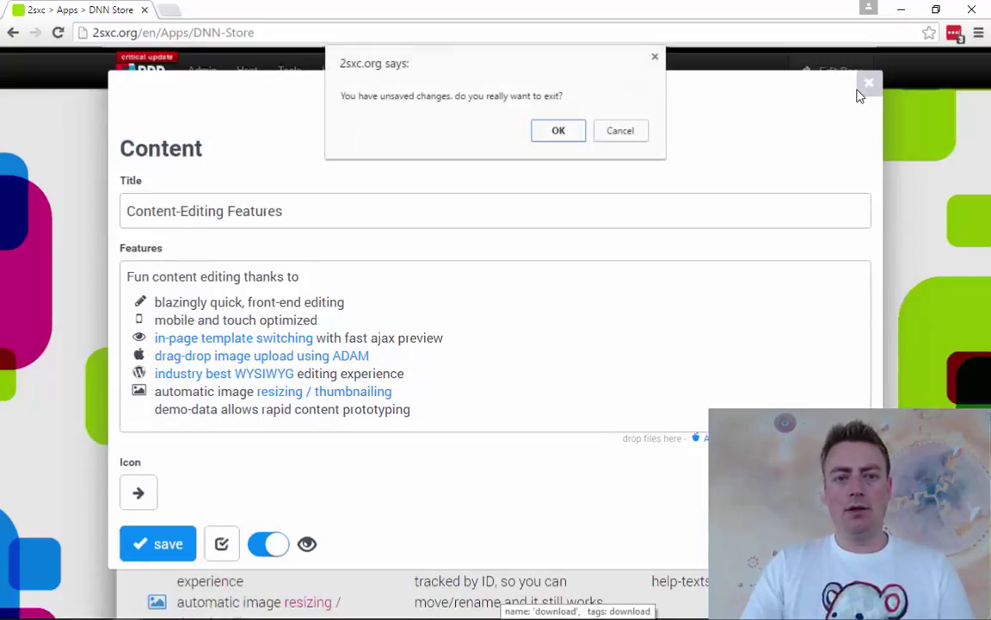
Discard the icon change and open the dnn-app-demos Tutorial-Icon-Font-and-Icon-Picker page
{"action": "left_click", "coordinate": [555, 130]}
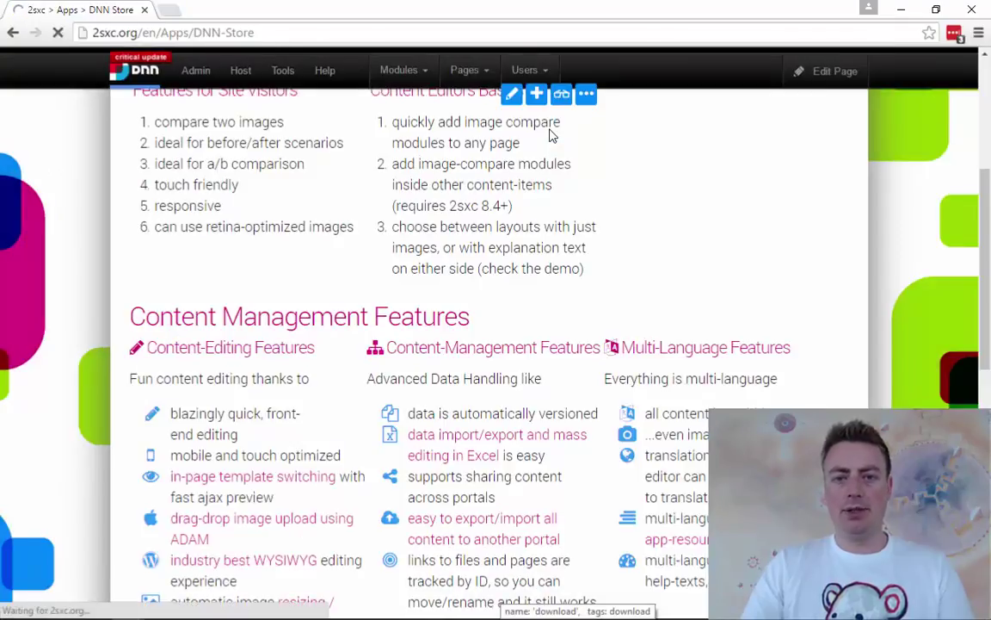
{"action": "left_click", "coordinate": [163, 34]}
{"action": "left_click", "coordinate": [163, 34]}
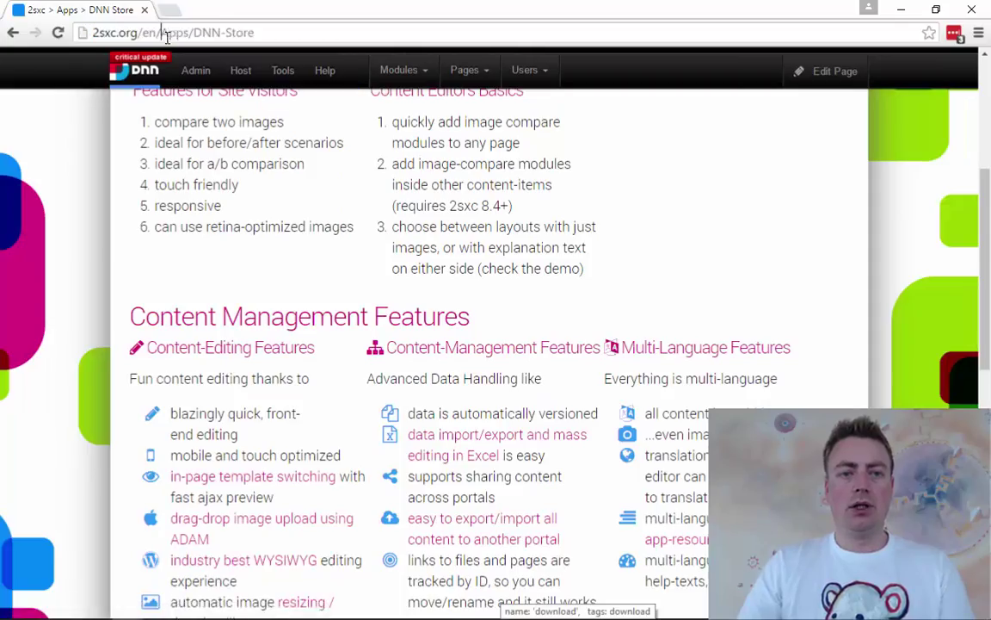
{"action": "left_click_drag", "start_coordinate": [140, 32], "coordinate": [262, 19]}
{"action": "type", "text": "dnn-"}
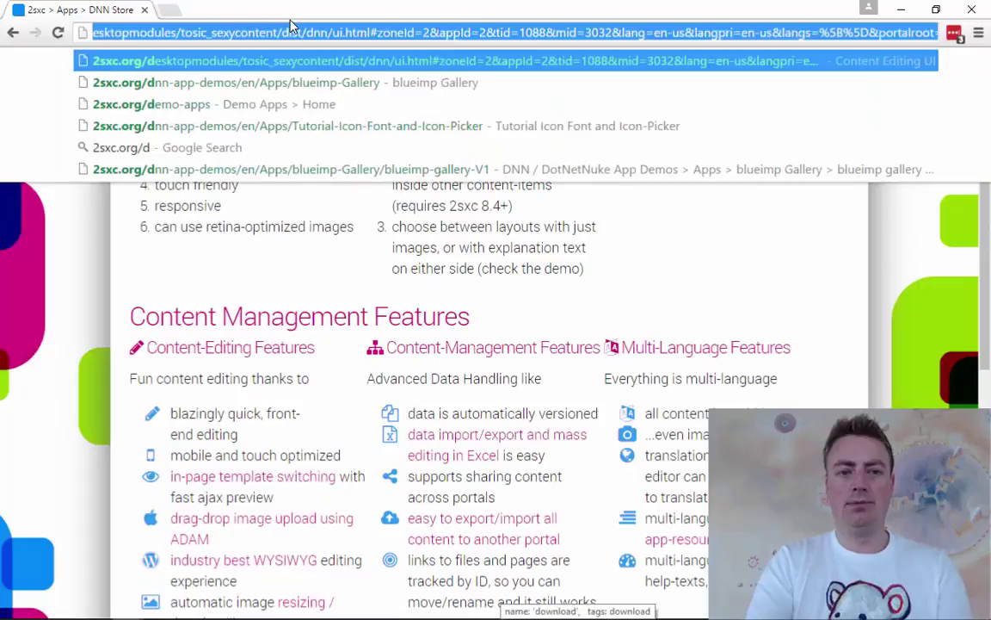
{"action": "key", "text": "Down"}
{"action": "key", "text": "Down"}
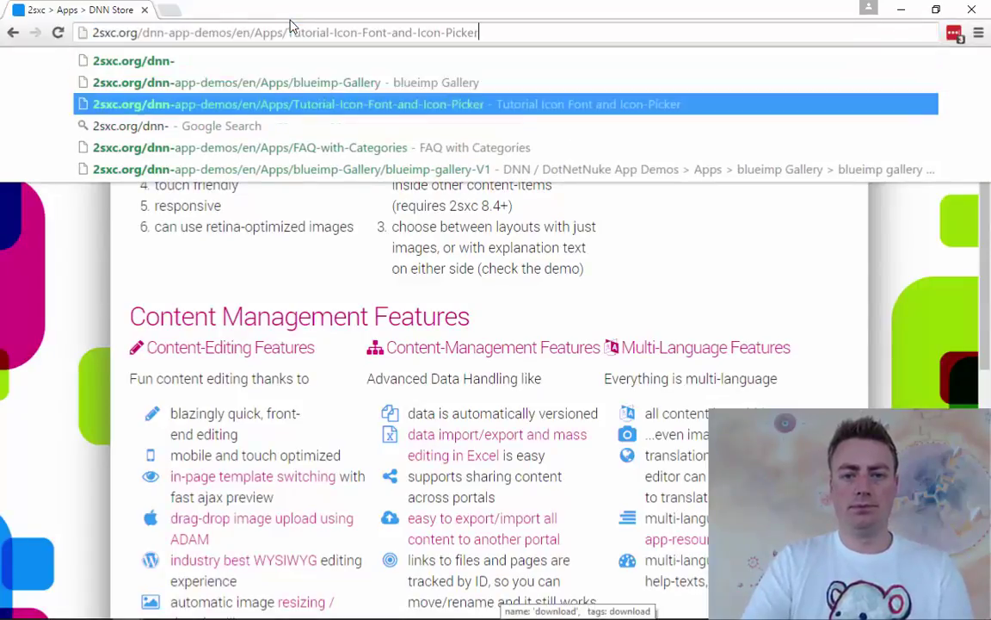
{"action": "key", "text": "Return"}
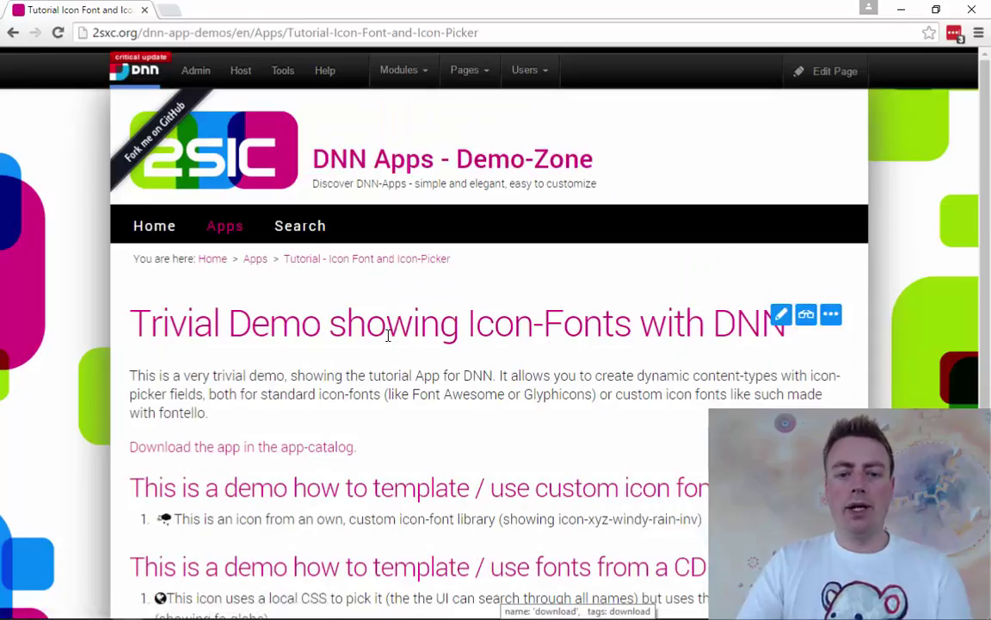
{"action": "scroll", "coordinate": [498, 465], "scroll_direction": "down", "scroll_amount": 3}
{"action": "mouse_move", "coordinate": [525, 394]}
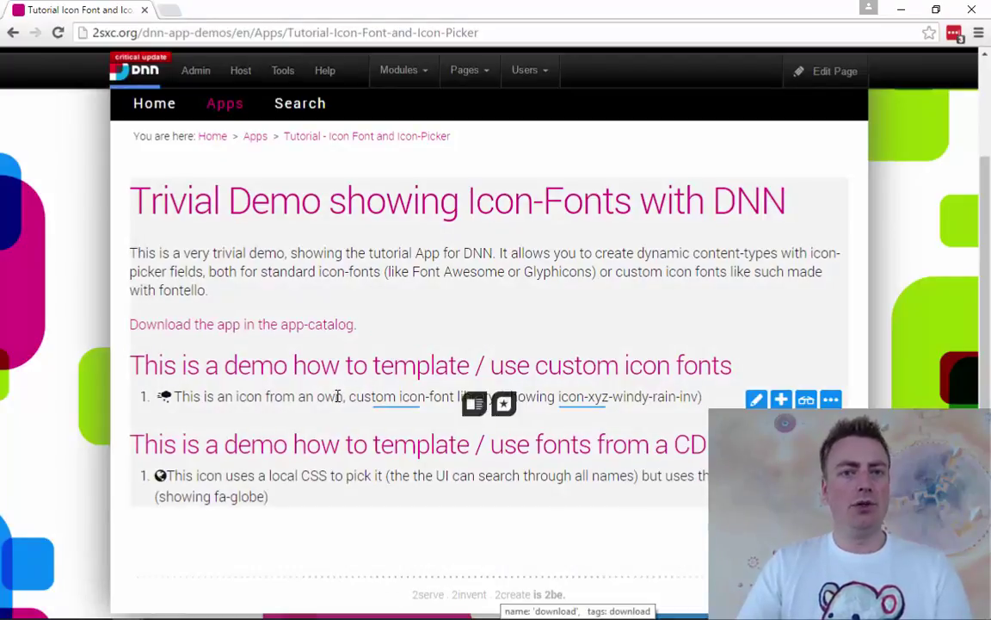
{"action": "mouse_move", "coordinate": [246, 83]}
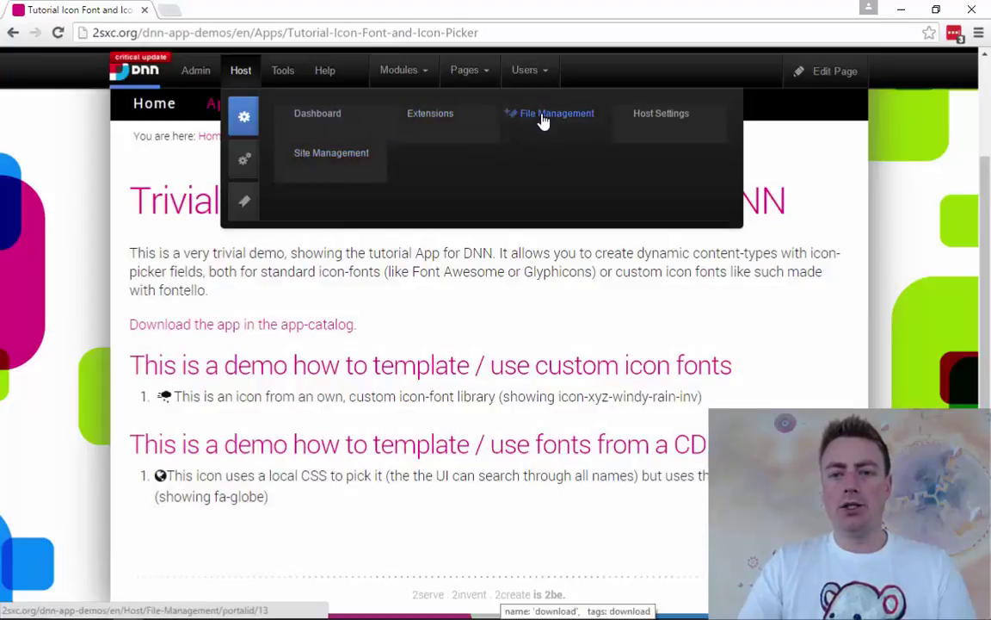
Open File Management in a new tab, select the 2sxc folder and sync its subfolders
{"action": "left_click", "coordinate": [544, 121]}
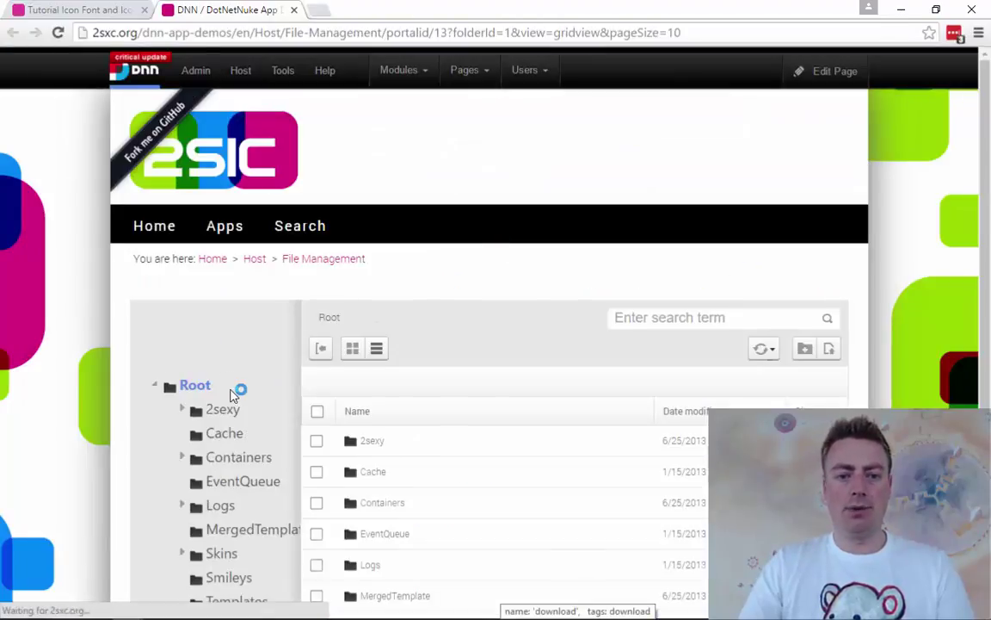
{"action": "scroll", "coordinate": [232, 344], "scroll_direction": "down", "scroll_amount": 10}
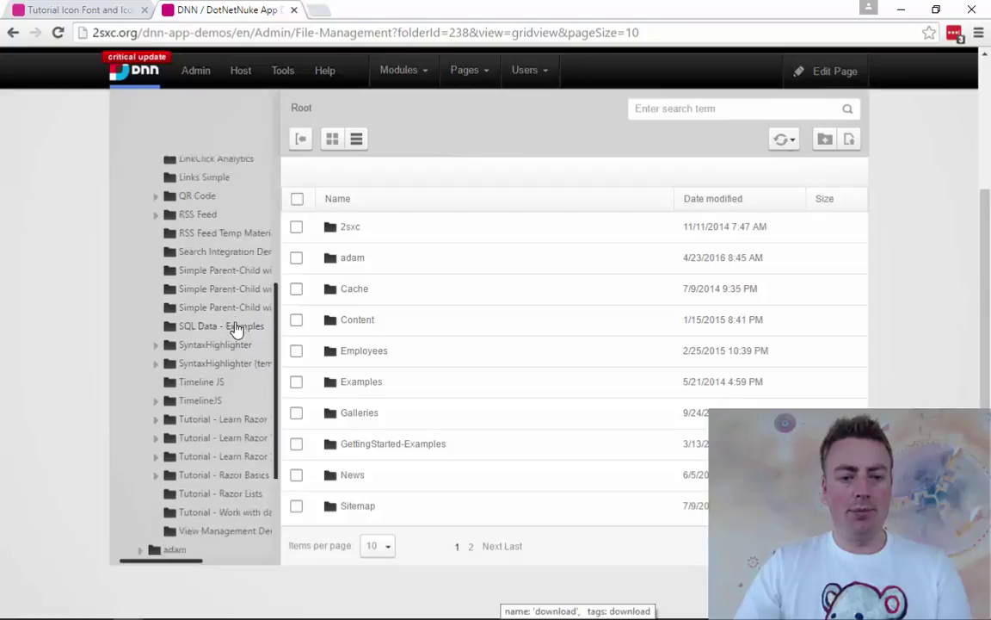
{"action": "scroll", "coordinate": [236, 329], "scroll_direction": "down", "scroll_amount": 2}
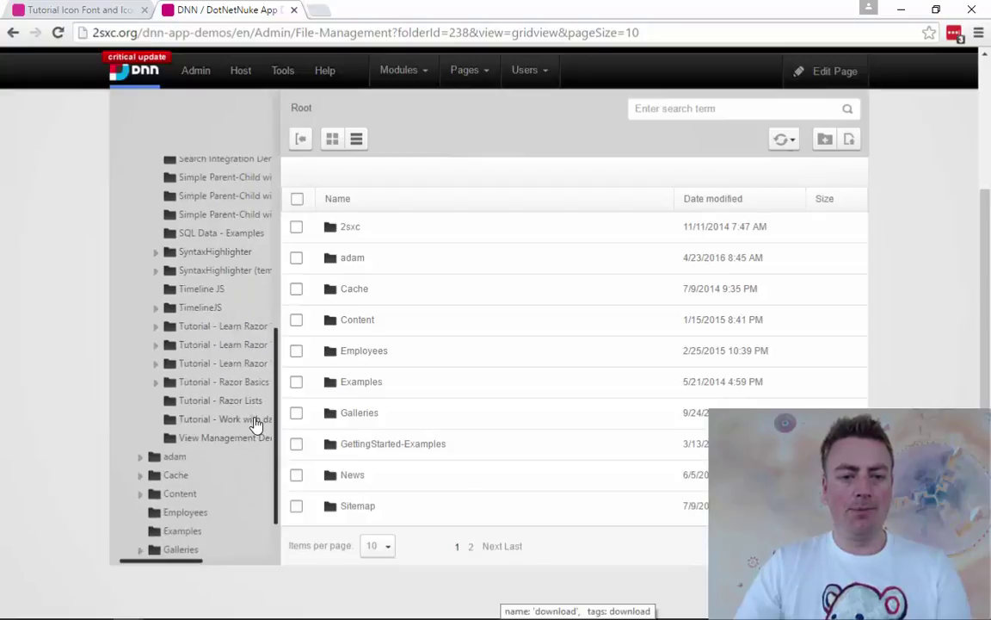
{"action": "scroll", "coordinate": [278, 396], "scroll_direction": "up", "scroll_amount": 2}
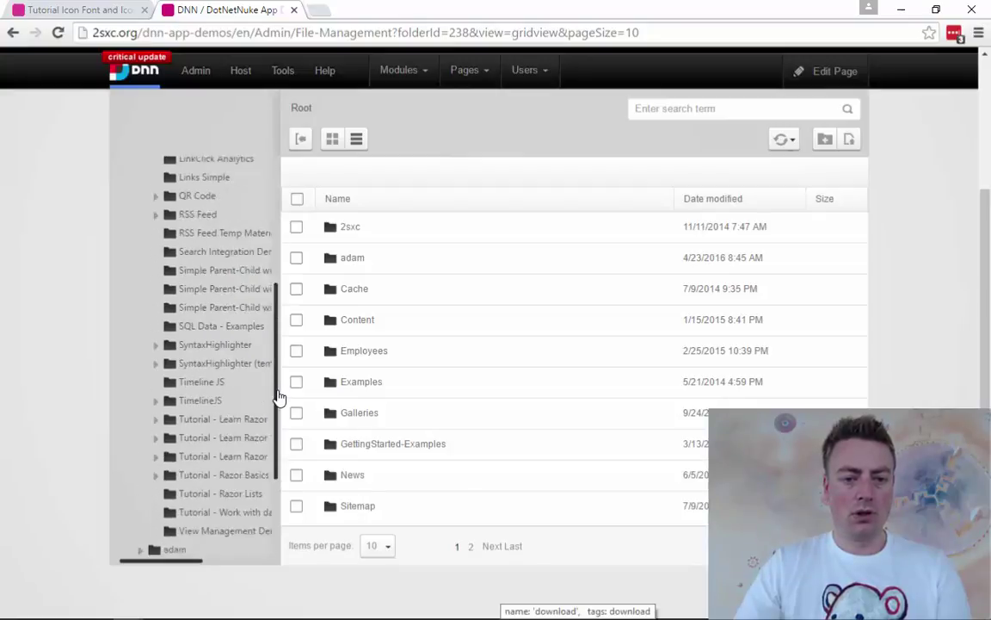
{"action": "scroll", "coordinate": [276, 395], "scroll_direction": "up", "scroll_amount": 6}
{"action": "left_click", "coordinate": [172, 191]}
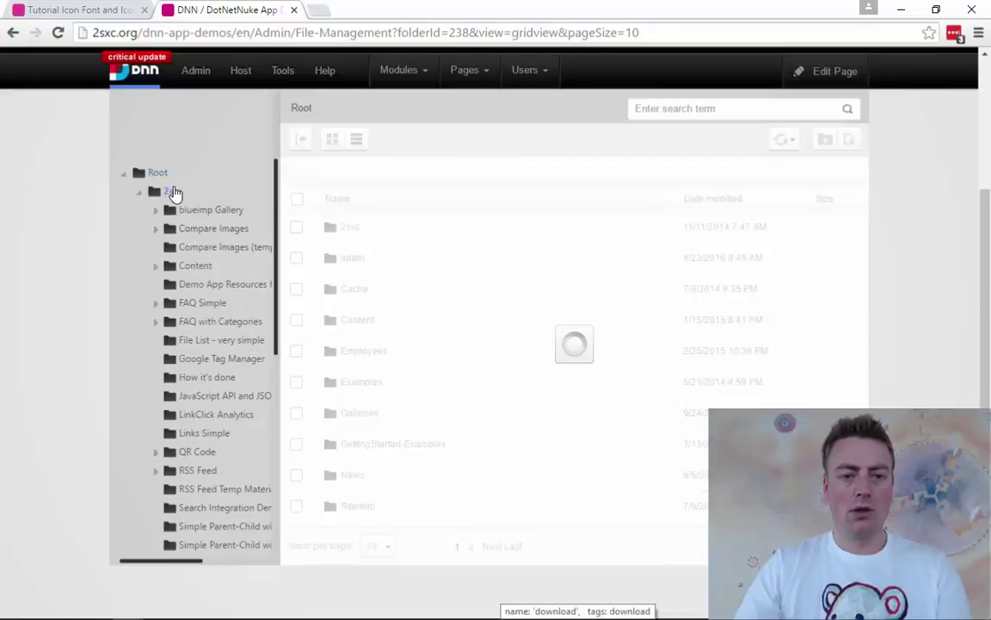
{"action": "left_click", "coordinate": [783, 139]}
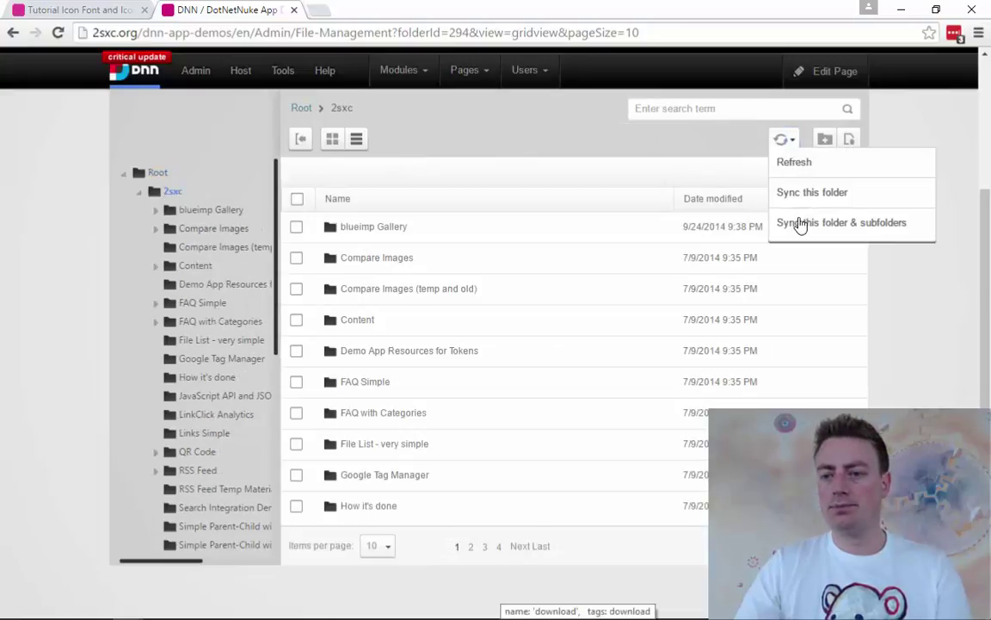
{"action": "left_click", "coordinate": [800, 224]}
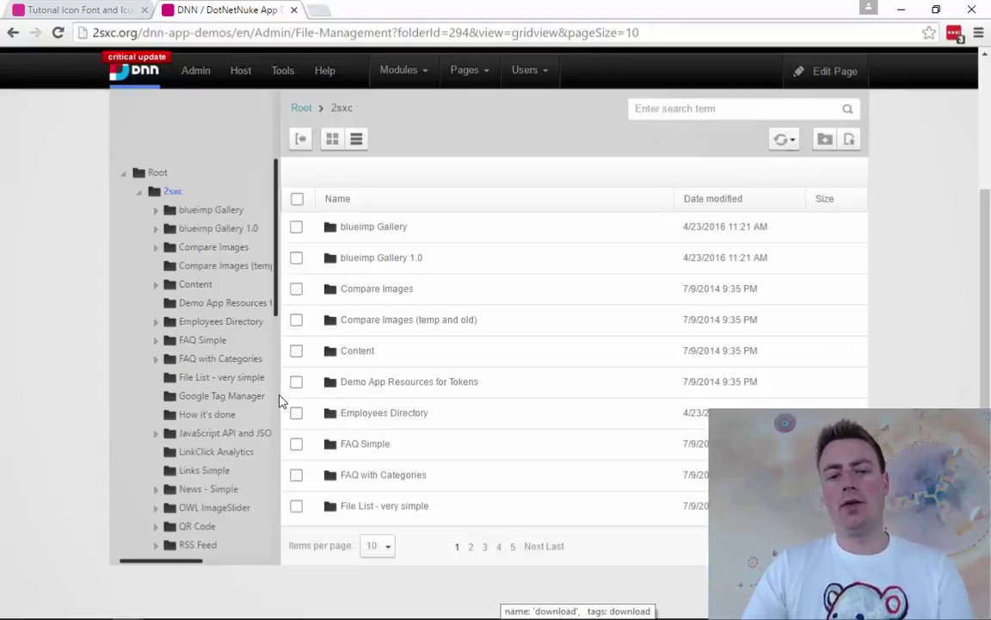
Browse to the Tutorial Custom Icon Font app's dist/custom/css folder to list its six stylesheets
{"action": "scroll", "coordinate": [277, 402], "scroll_direction": "down", "scroll_amount": 4}
{"action": "left_click_drag", "start_coordinate": [278, 388], "coordinate": [279, 508]}
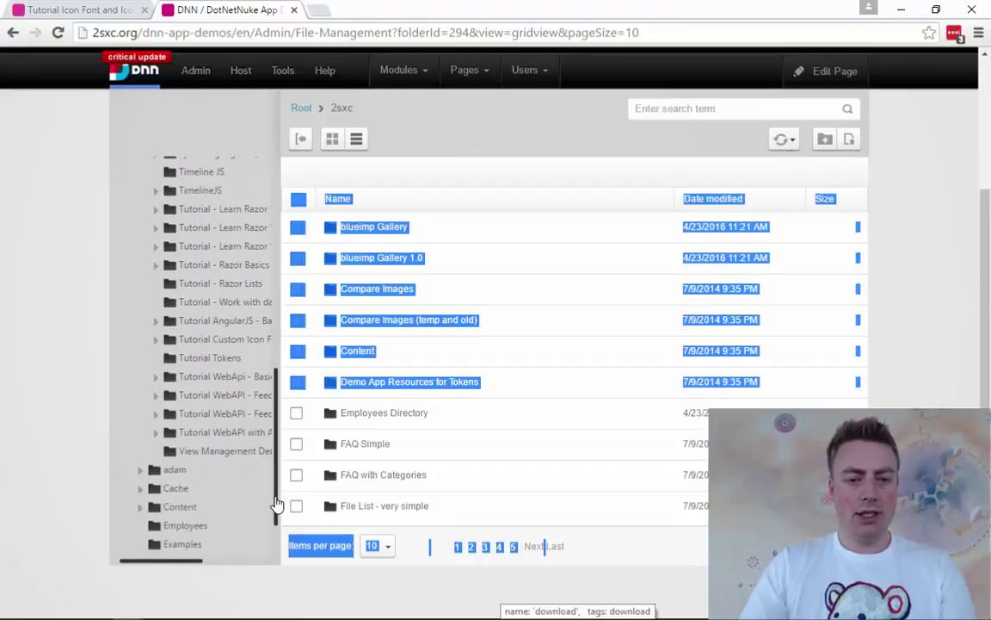
{"action": "left_click", "coordinate": [245, 341]}
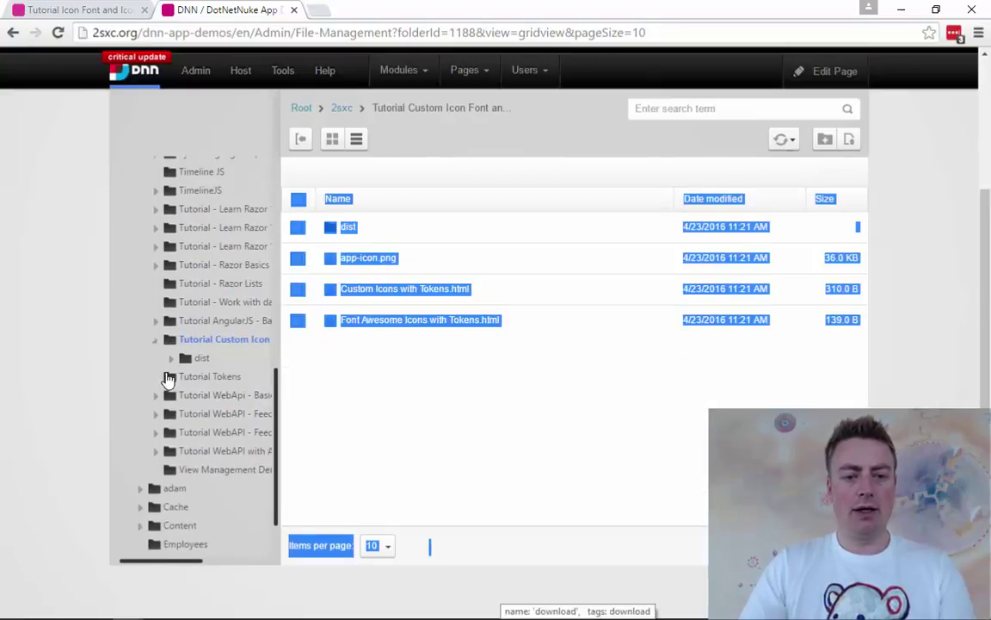
{"action": "left_click", "coordinate": [172, 361]}
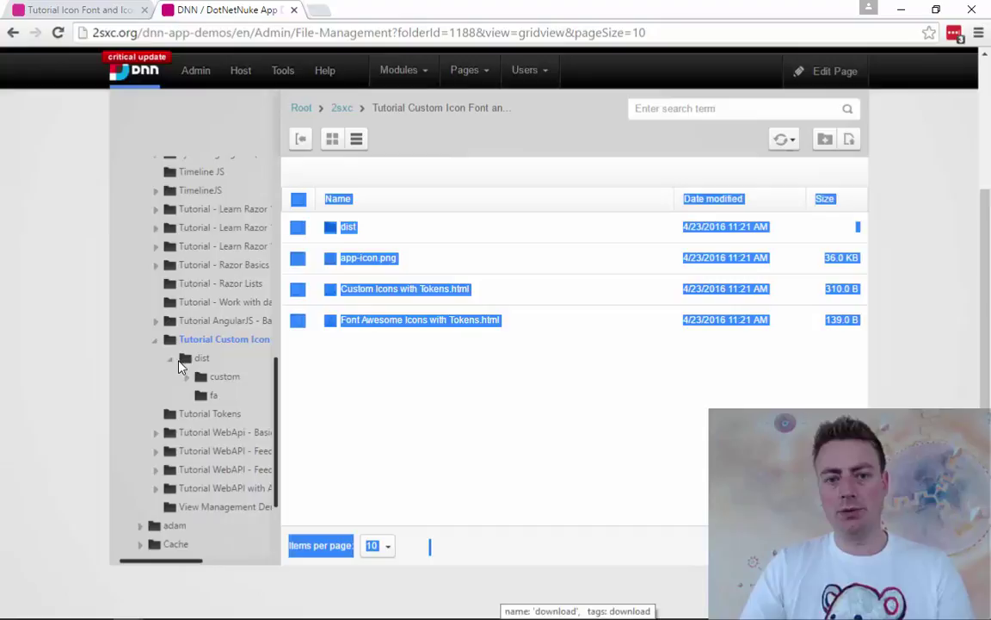
{"action": "left_click", "coordinate": [188, 381]}
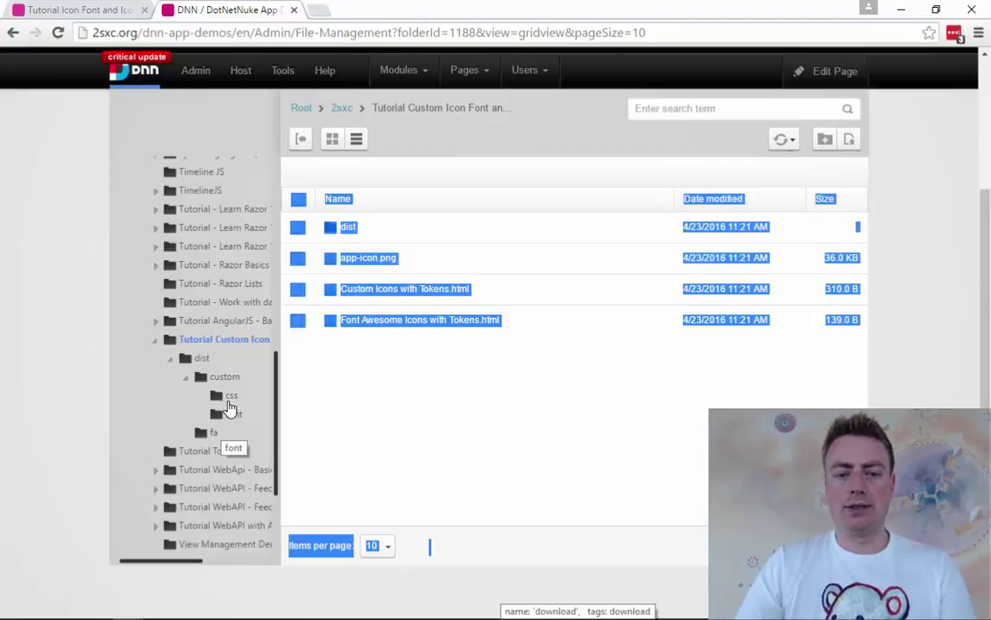
{"action": "left_click", "coordinate": [236, 415]}
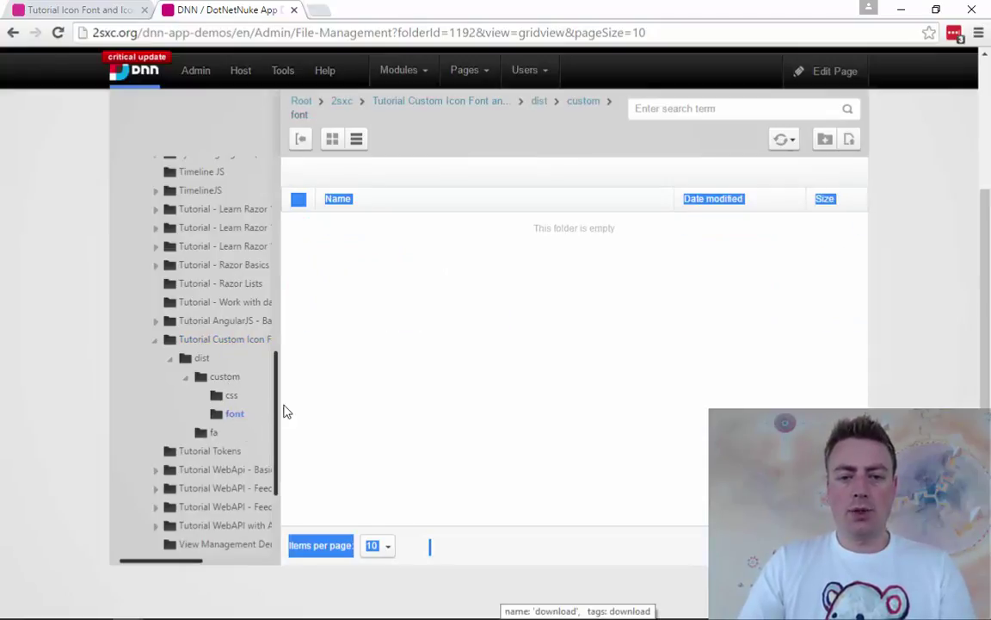
{"action": "left_click", "coordinate": [220, 397]}
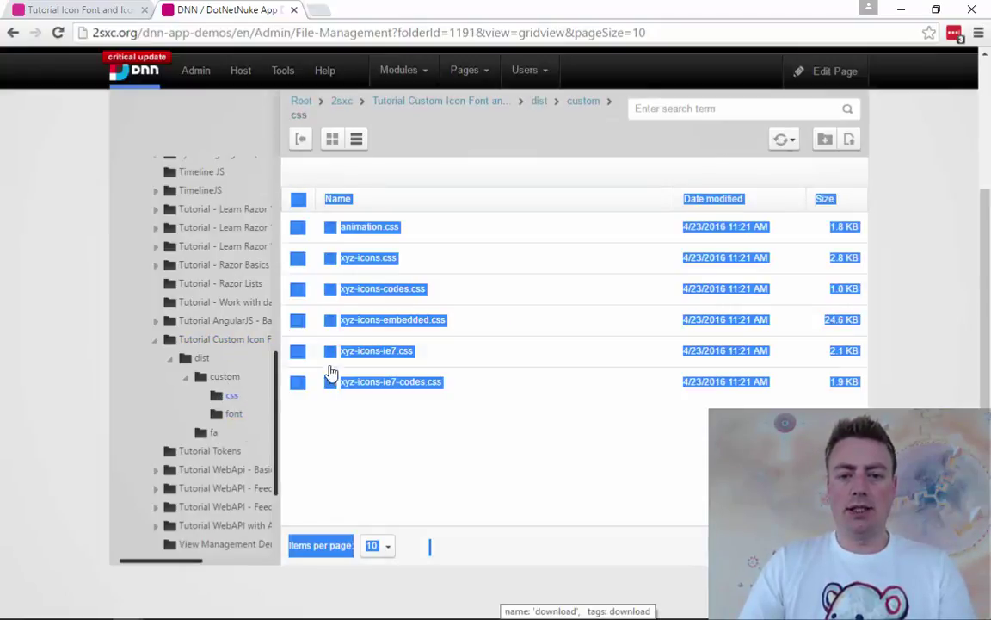
{"action": "left_click", "coordinate": [392, 428]}
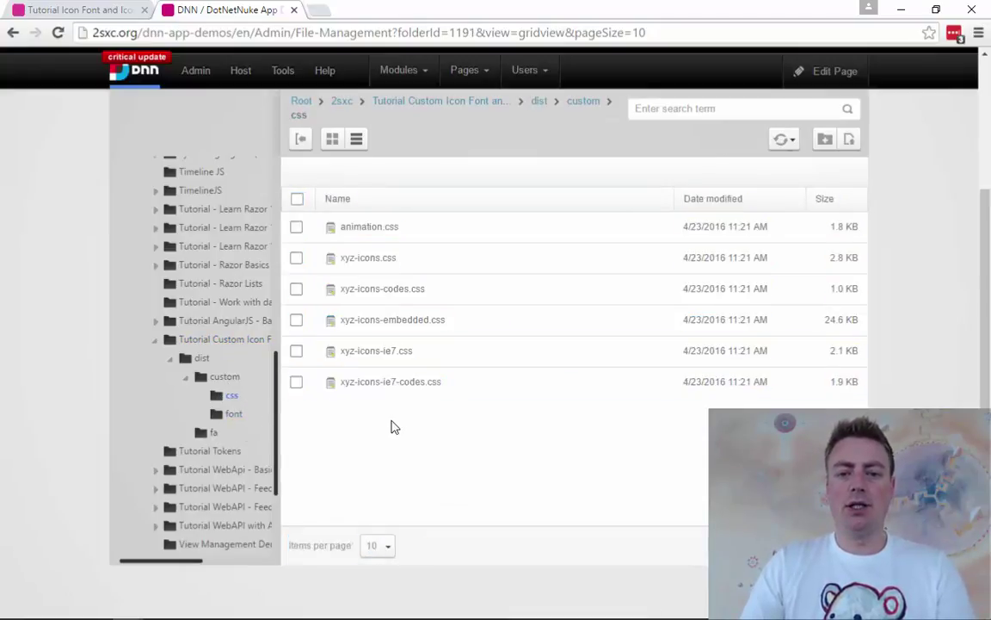
{"action": "left_click", "coordinate": [368, 261]}
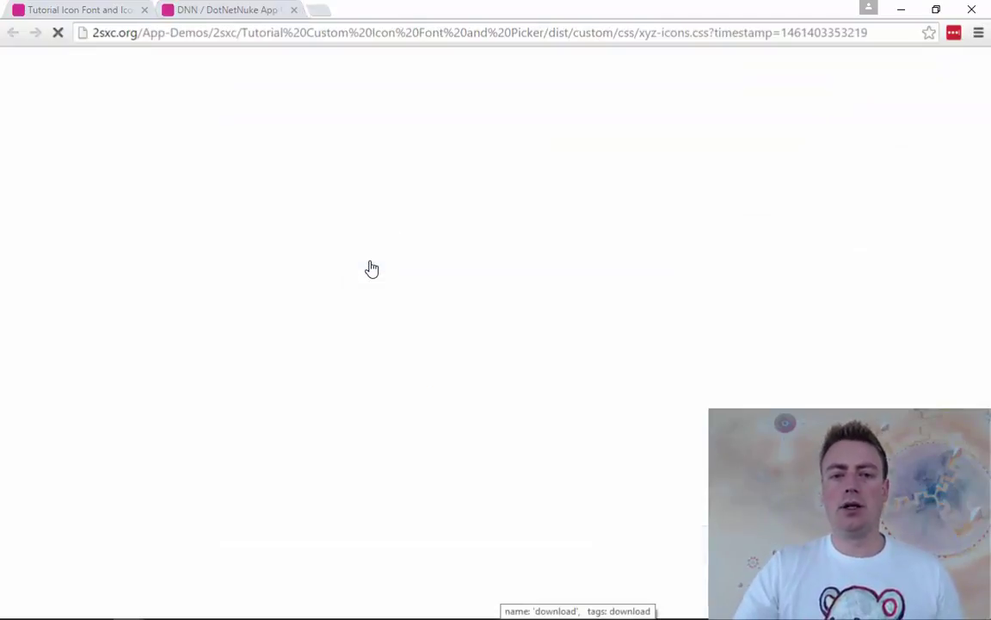
{"action": "left_click_drag", "start_coordinate": [8, 55], "coordinate": [184, 142]}
{"action": "left_click", "coordinate": [184, 146]}
{"action": "scroll", "coordinate": [283, 262], "scroll_direction": "down", "scroll_amount": 4}
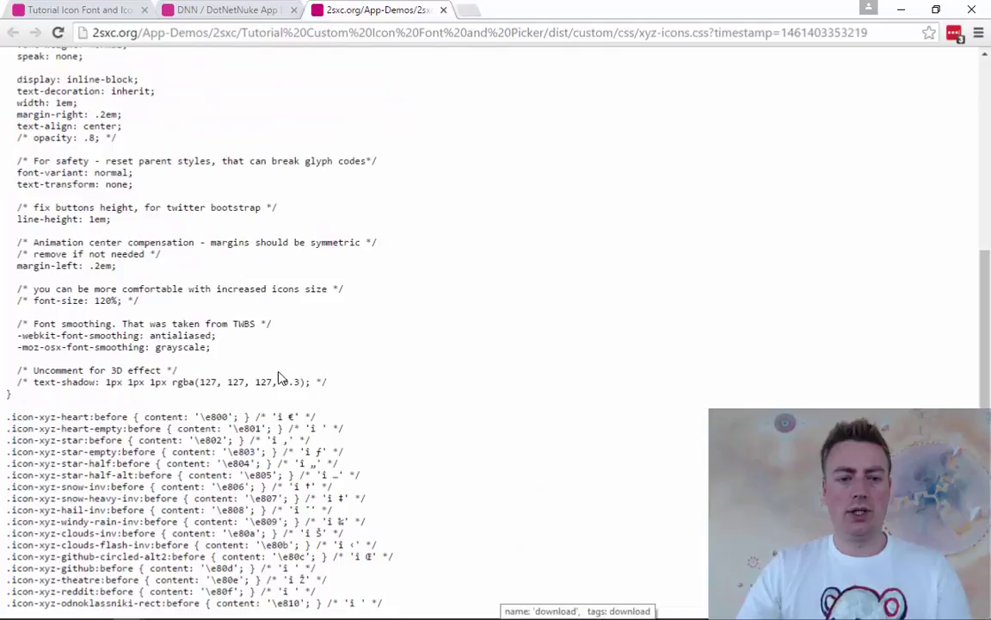
{"action": "scroll", "coordinate": [52, 172], "scroll_direction": "up", "scroll_amount": 2}
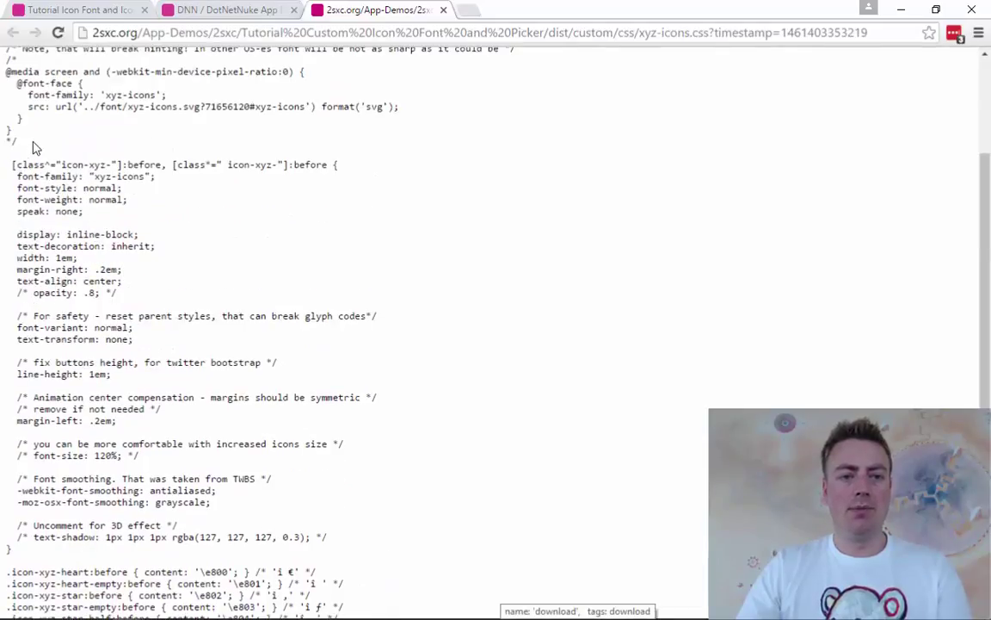
{"action": "scroll", "coordinate": [155, 338], "scroll_direction": "down", "scroll_amount": 2}
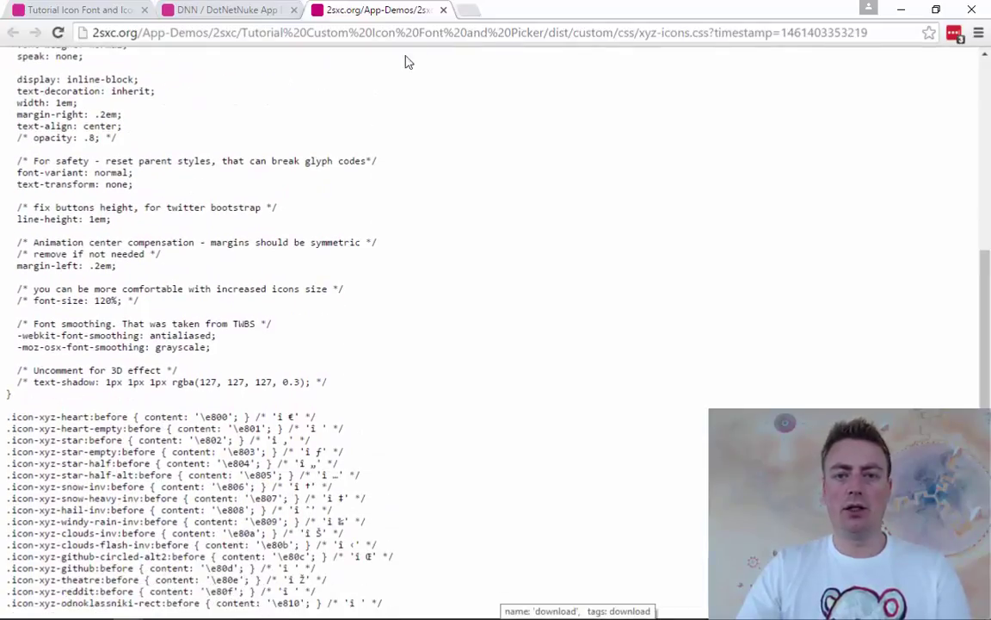
{"action": "left_click", "coordinate": [263, 16]}
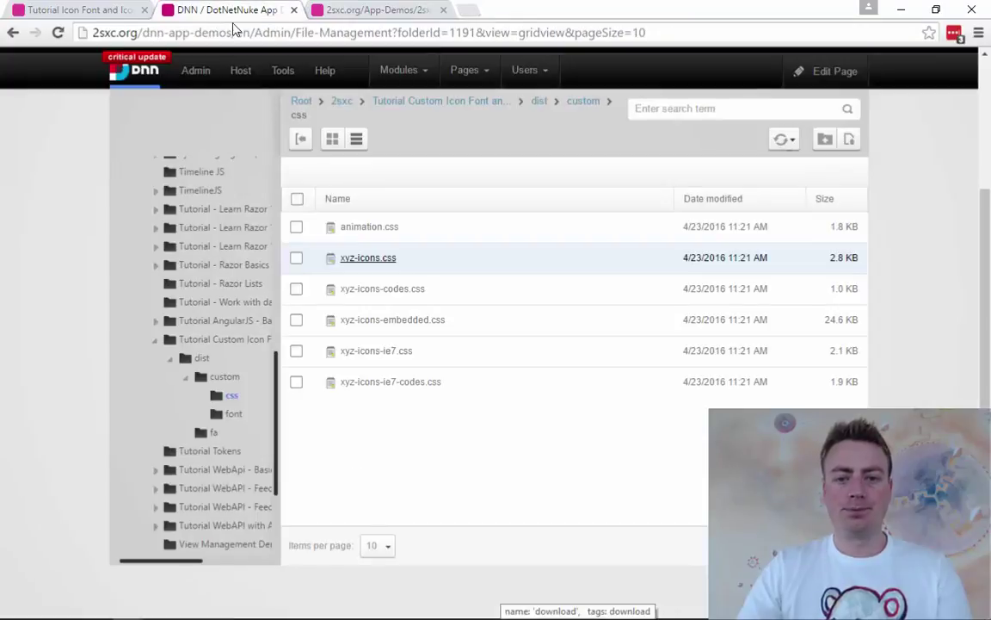
Open xyz-icons-embedded.css in a new tab to inspect its embedded font data and icon-xyz codes
{"action": "left_click", "coordinate": [379, 327]}
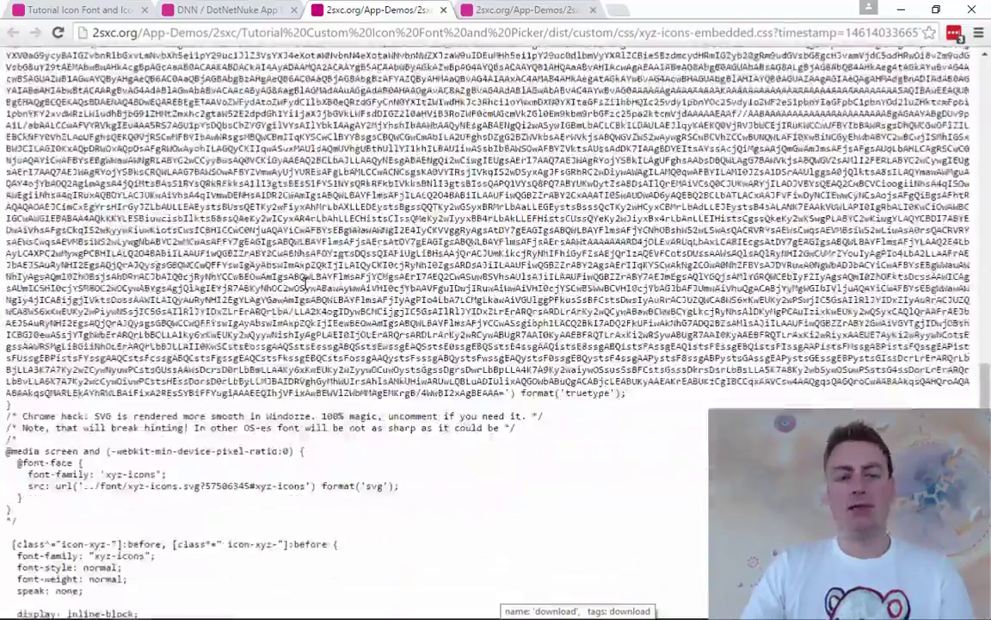
{"action": "scroll", "coordinate": [306, 277], "scroll_direction": "down", "scroll_amount": 10}
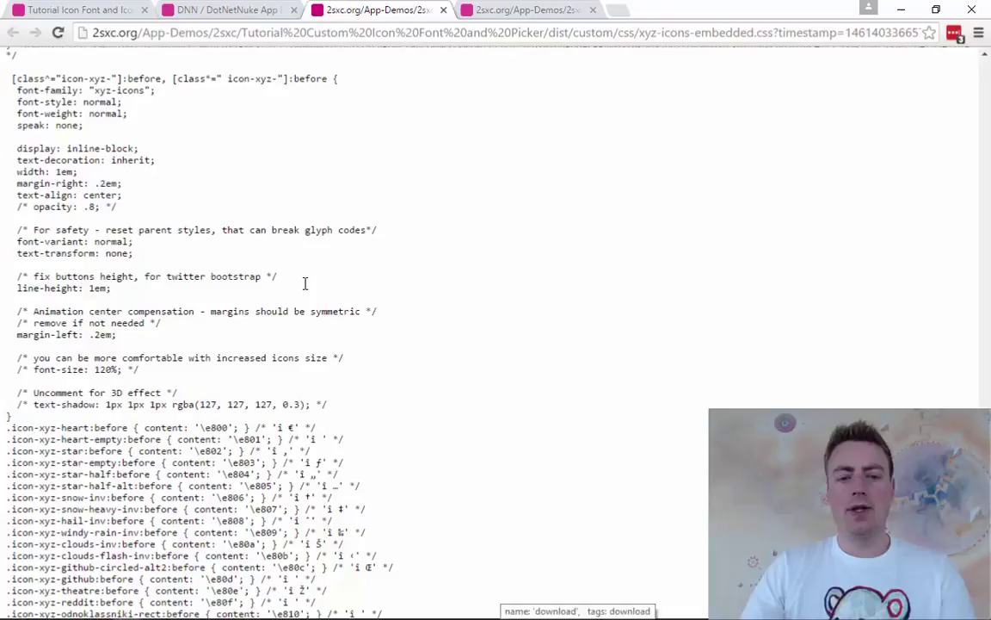
{"action": "scroll", "coordinate": [305, 284], "scroll_direction": "up", "scroll_amount": 5}
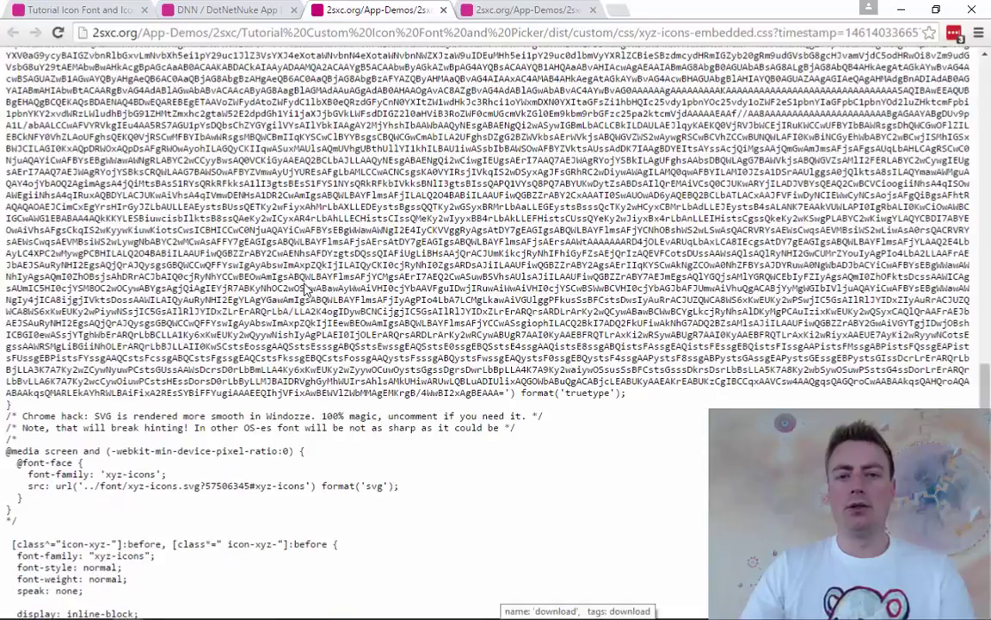
{"action": "left_click", "coordinate": [239, 13]}
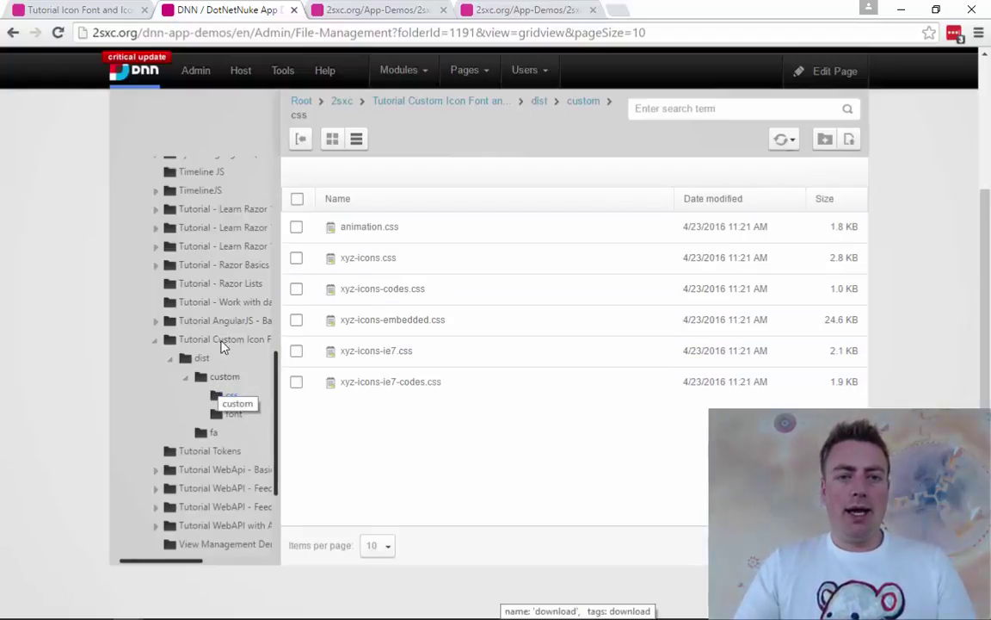
Return to the icon font tutorial page and open the app's content types and data
{"action": "scroll", "coordinate": [221, 344], "scroll_direction": "up", "scroll_amount": 3}
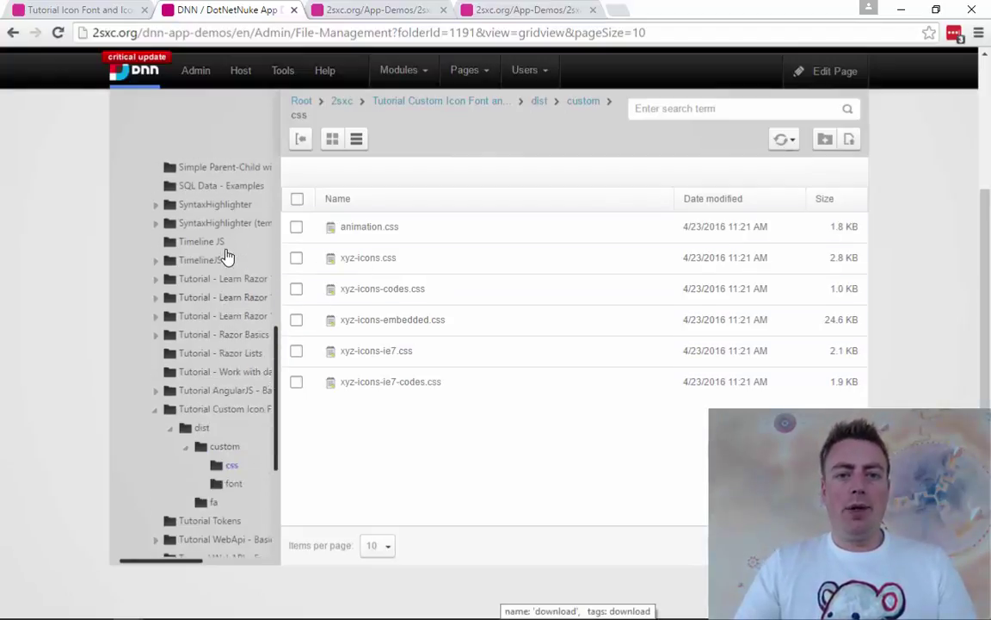
{"action": "left_click", "coordinate": [13, 32]}
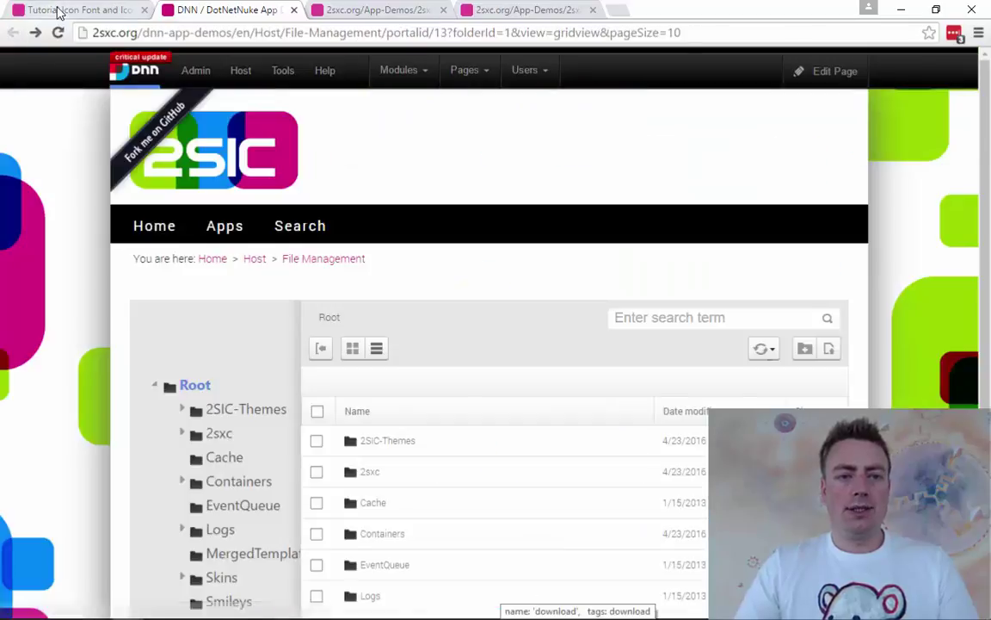
{"action": "left_click", "coordinate": [58, 10]}
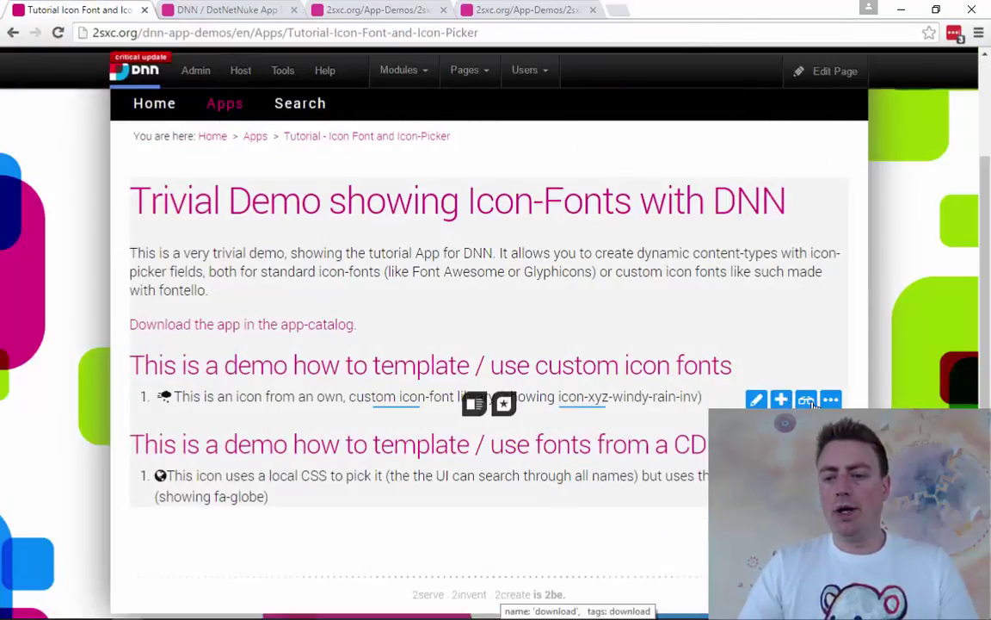
{"action": "left_click", "coordinate": [830, 399]}
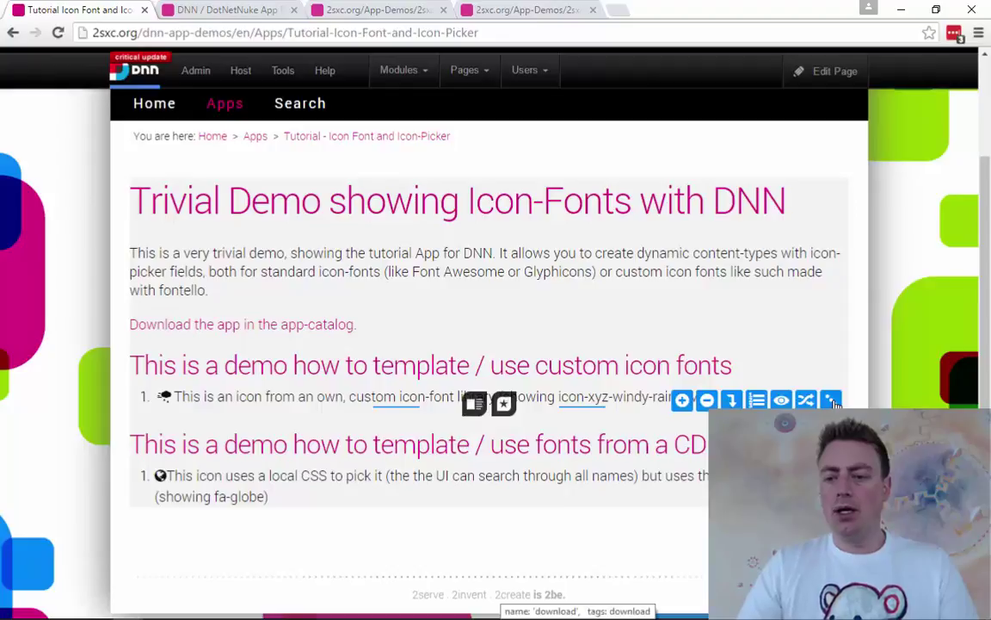
{"action": "left_click", "coordinate": [831, 400]}
{"action": "left_click", "coordinate": [782, 401]}
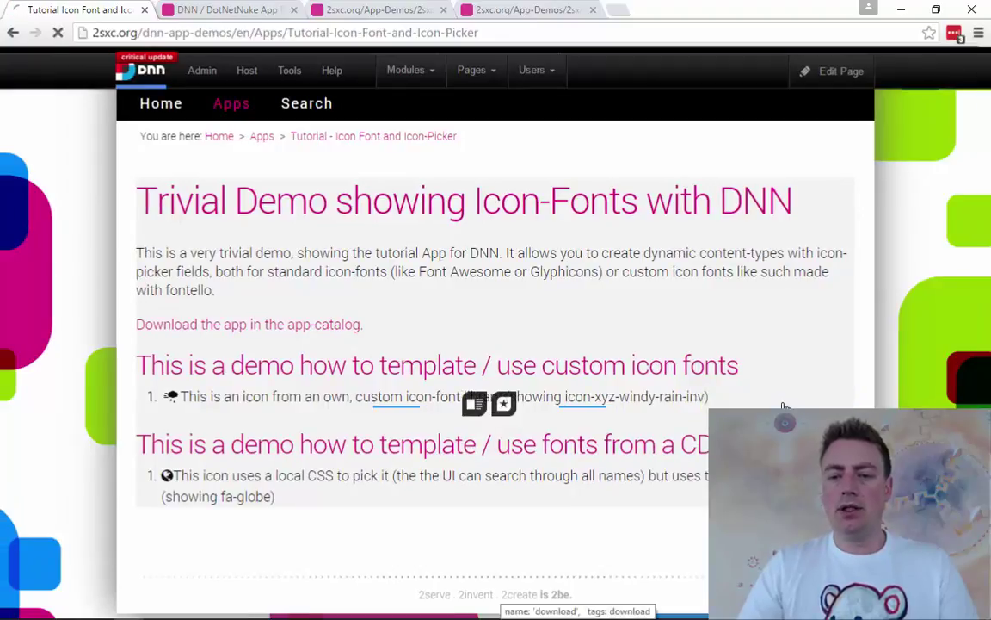
{"action": "left_click", "coordinate": [123, 143]}
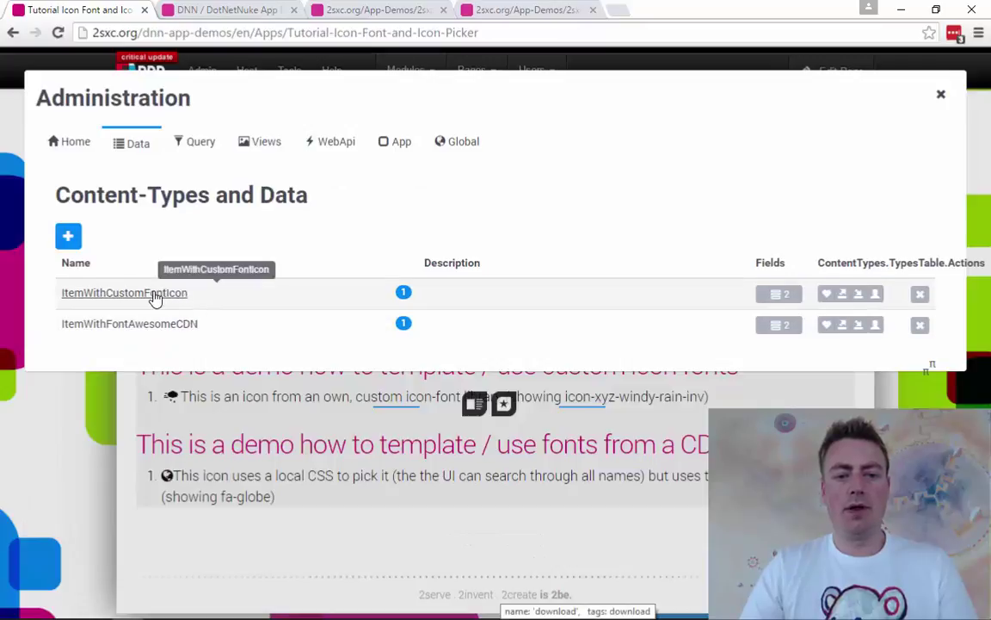
Check the ItemWithCustomFontIcon Icon field's .icon-xyz- prefix and xyz-icons.css file, closing unchanged
{"action": "left_click", "coordinate": [785, 296]}
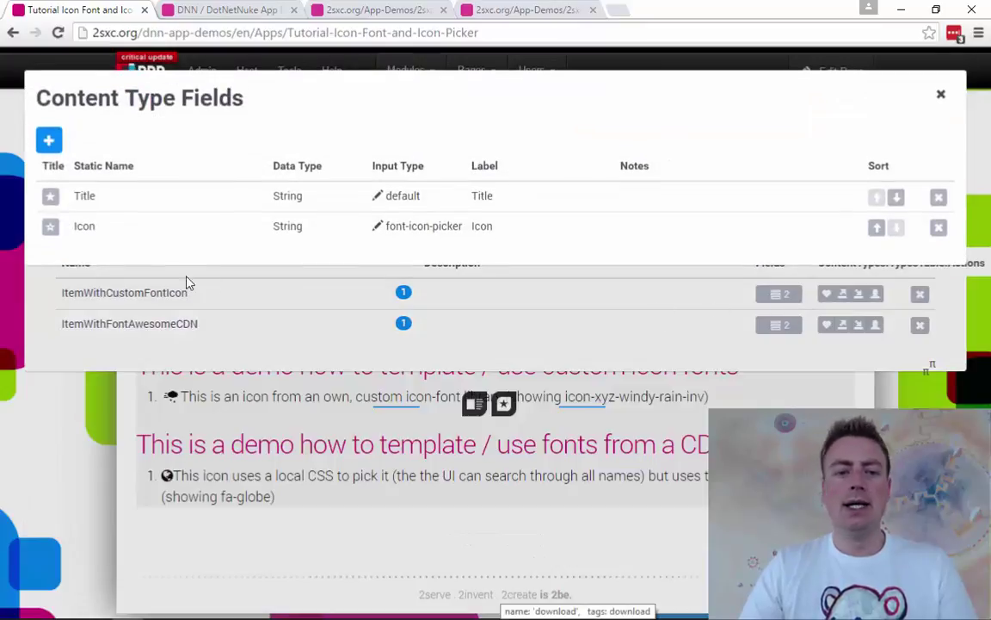
{"action": "left_click", "coordinate": [85, 228]}
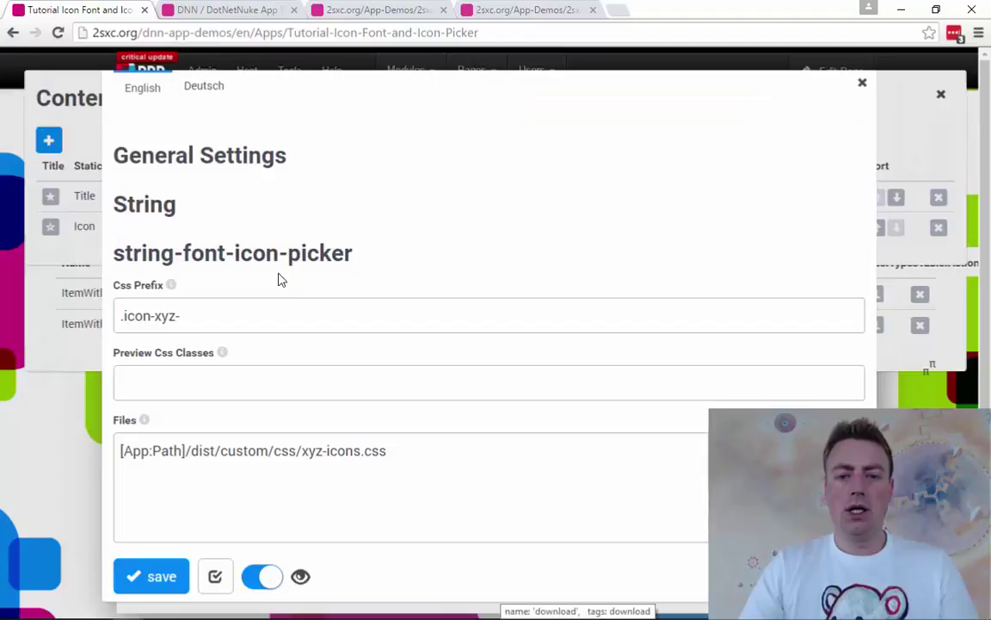
{"action": "scroll", "coordinate": [255, 312], "scroll_direction": "down", "scroll_amount": 5}
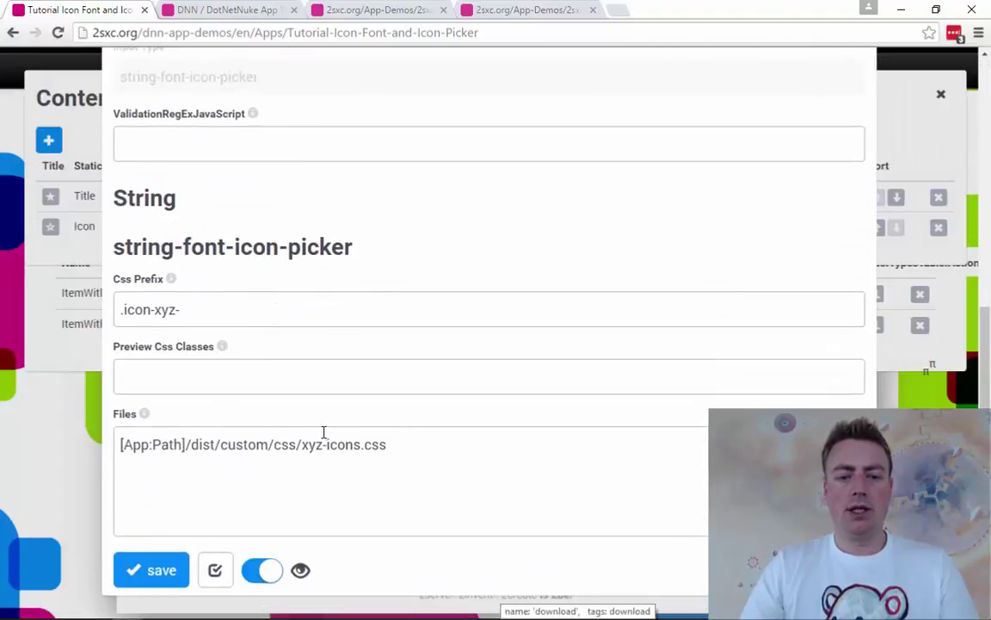
{"action": "left_click", "coordinate": [432, 444]}
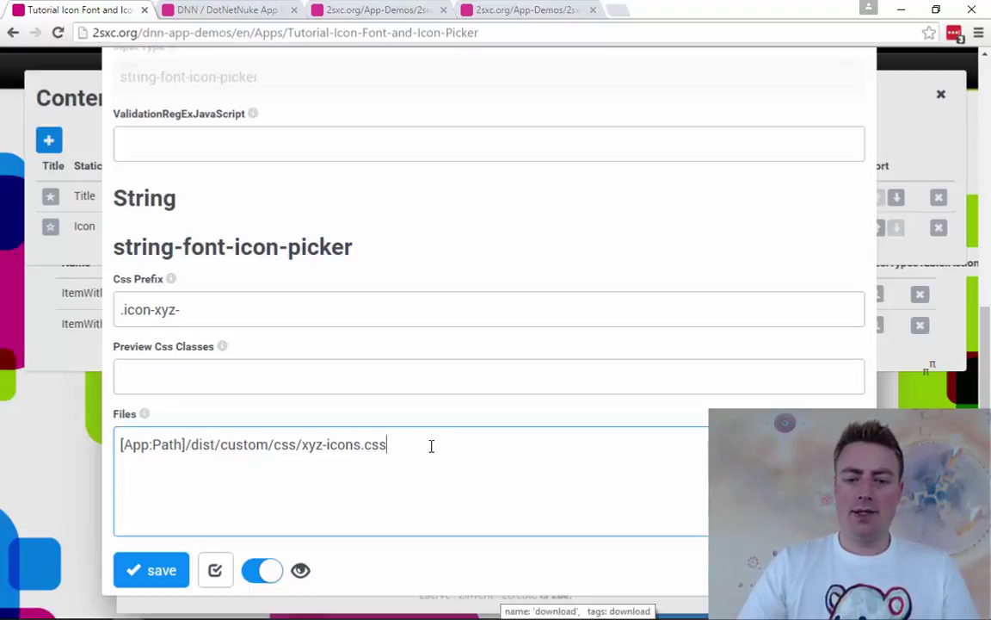
{"action": "left_click_drag", "start_coordinate": [216, 314], "coordinate": [102, 321]}
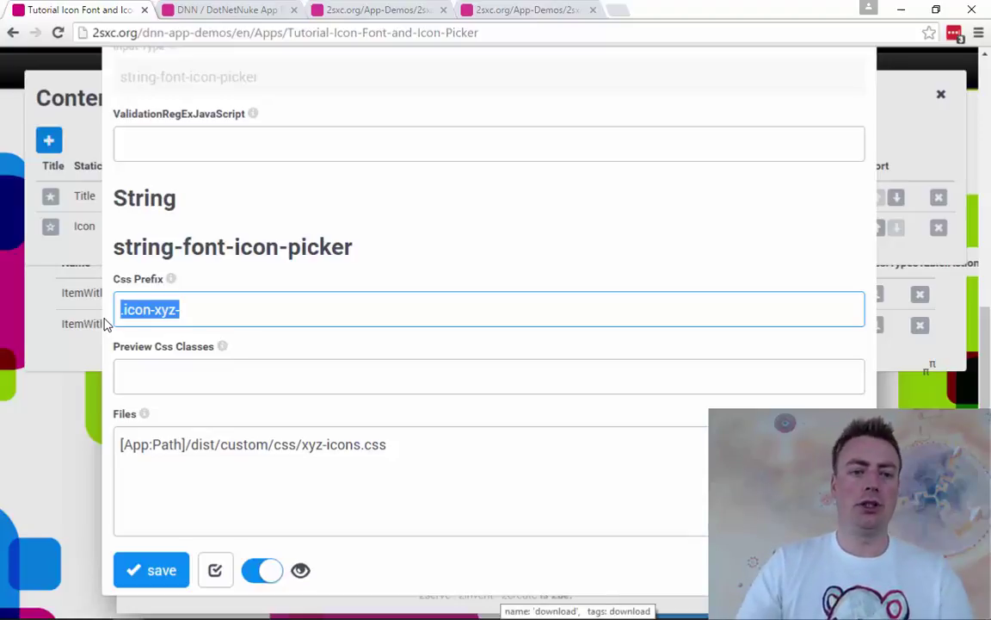
{"action": "key", "text": "Escape"}
{"action": "key", "text": "Escape"}
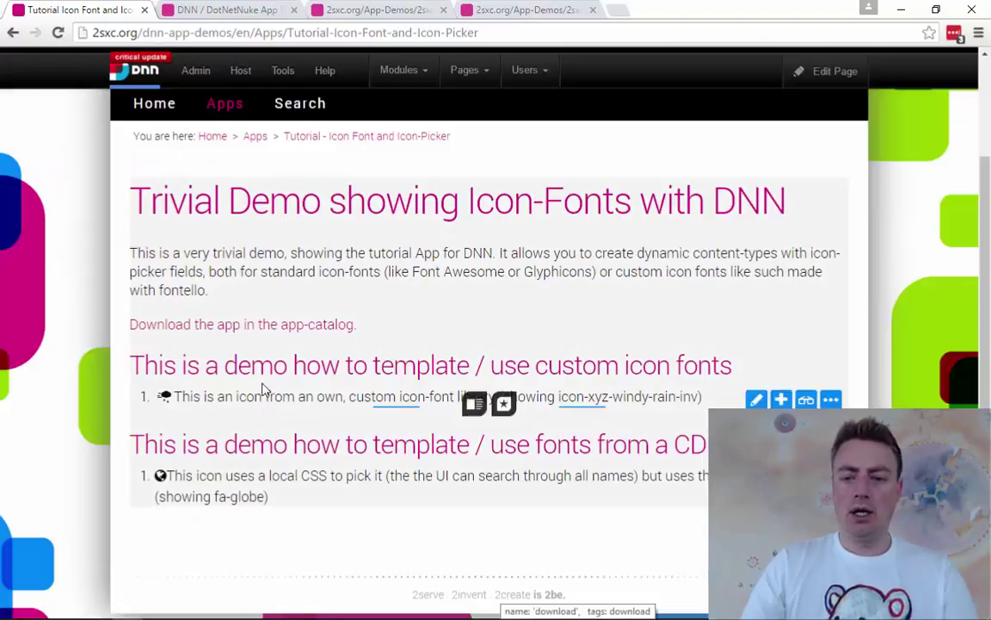
{"action": "mouse_move", "coordinate": [751, 404]}
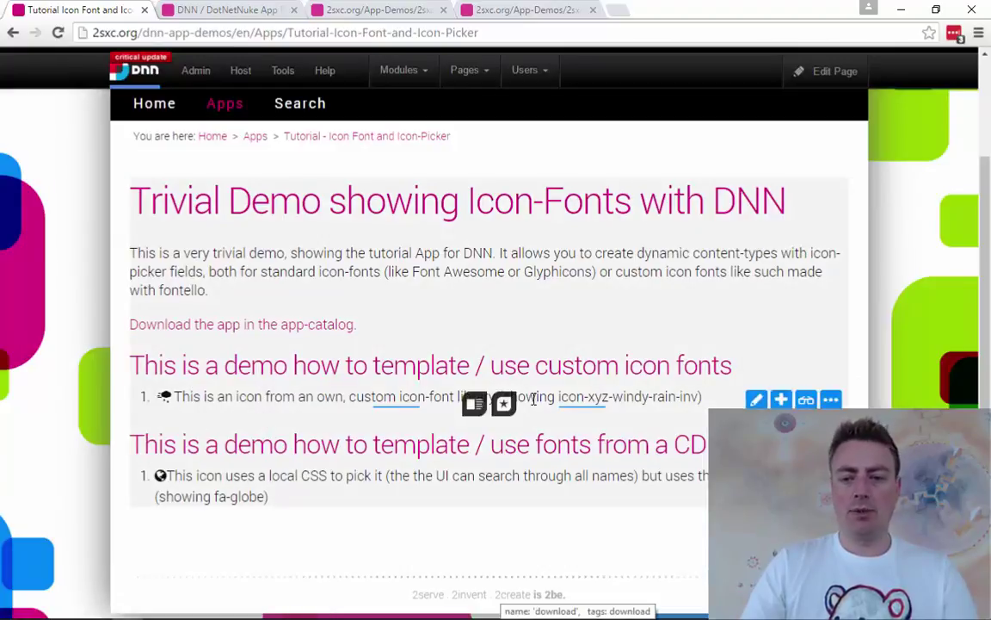
{"action": "left_click", "coordinate": [755, 400]}
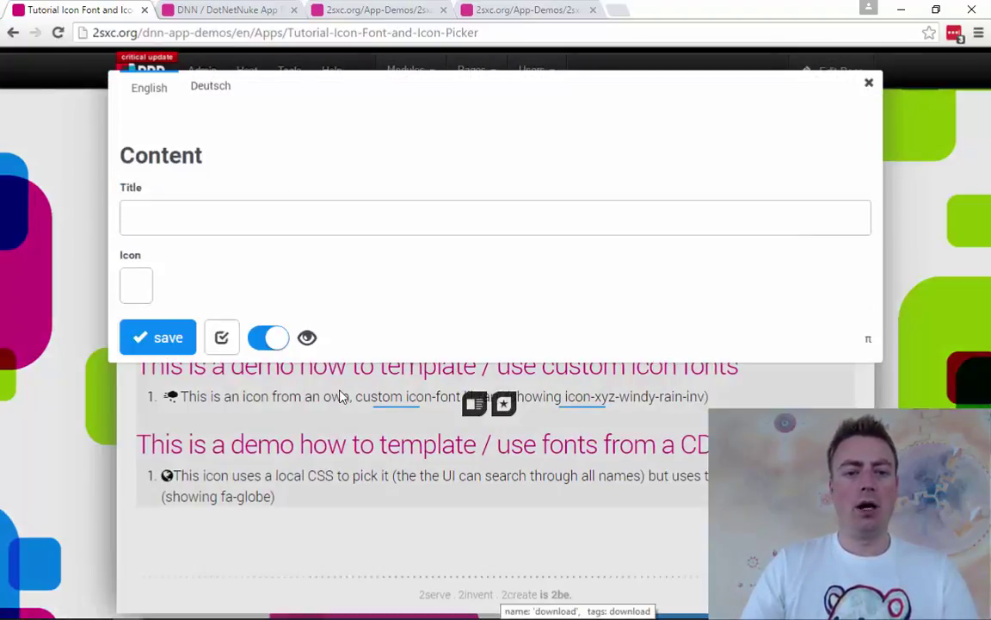
{"action": "left_click", "coordinate": [108, 280]}
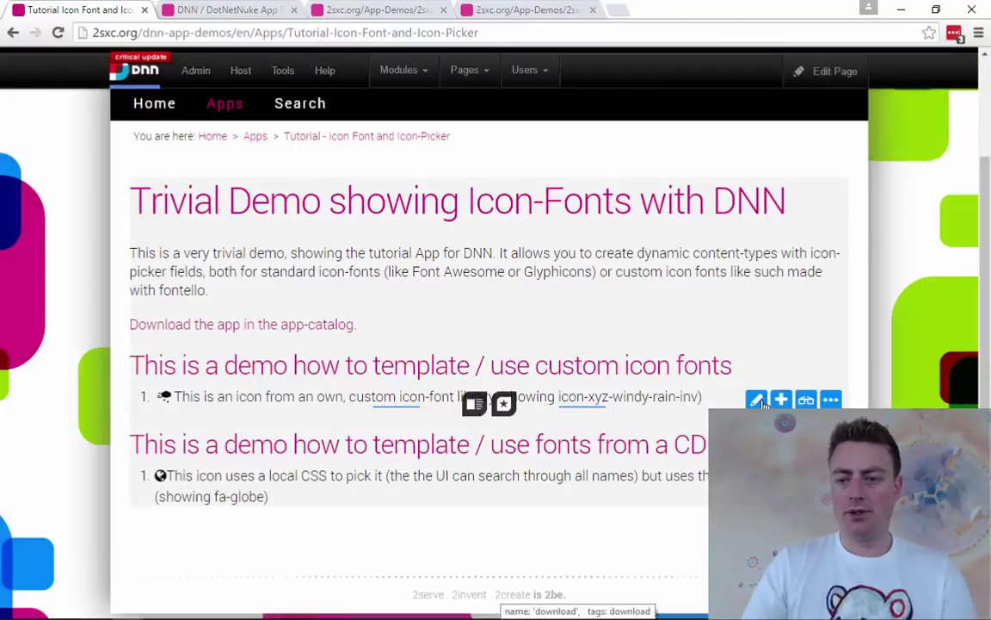
{"action": "left_click", "coordinate": [755, 399]}
{"action": "left_click", "coordinate": [138, 297]}
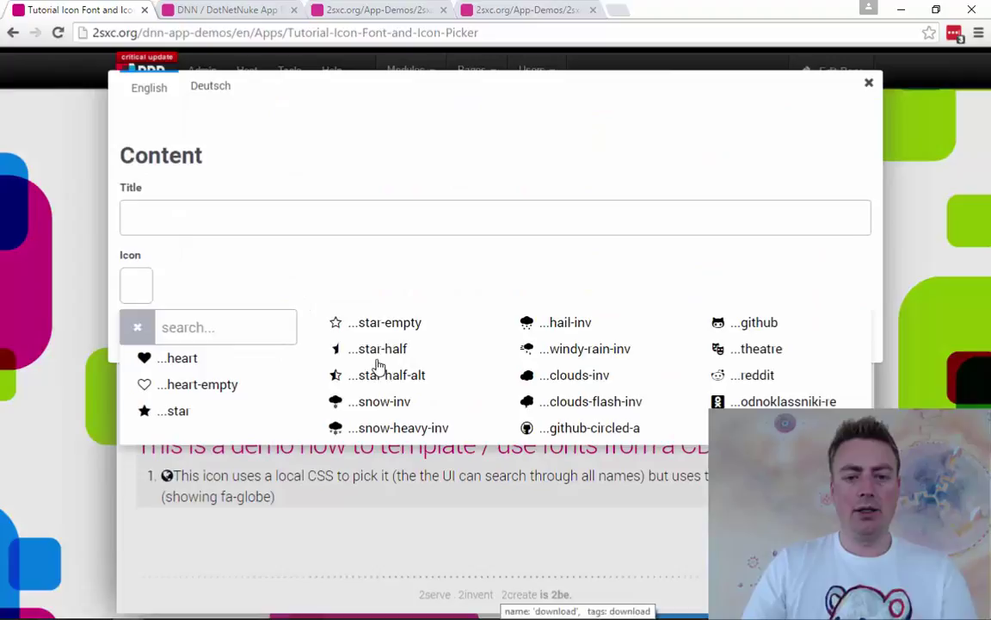
{"action": "left_click", "coordinate": [394, 376]}
{"action": "left_click", "coordinate": [160, 289]}
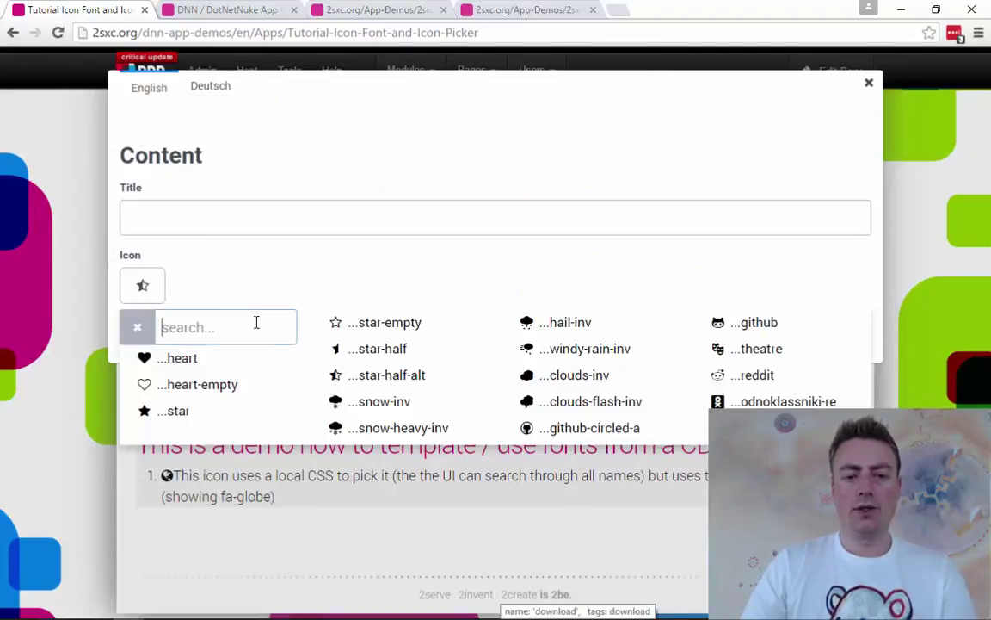
{"action": "type", "text": "sta"}
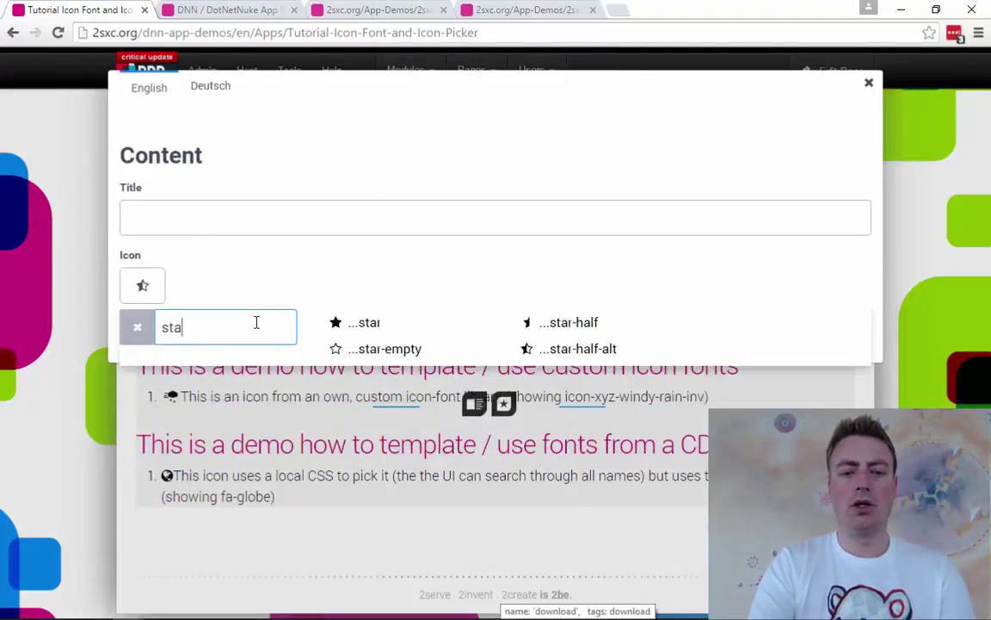
{"action": "left_click", "coordinate": [875, 84]}
{"action": "left_click", "coordinate": [559, 129]}
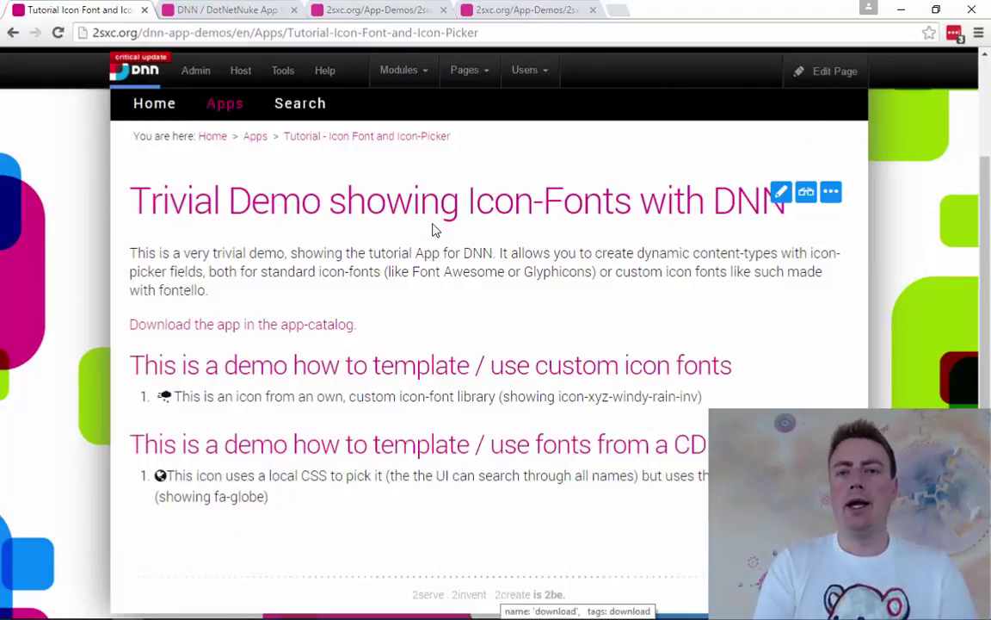
{"action": "key", "text": "alt+Tab"}
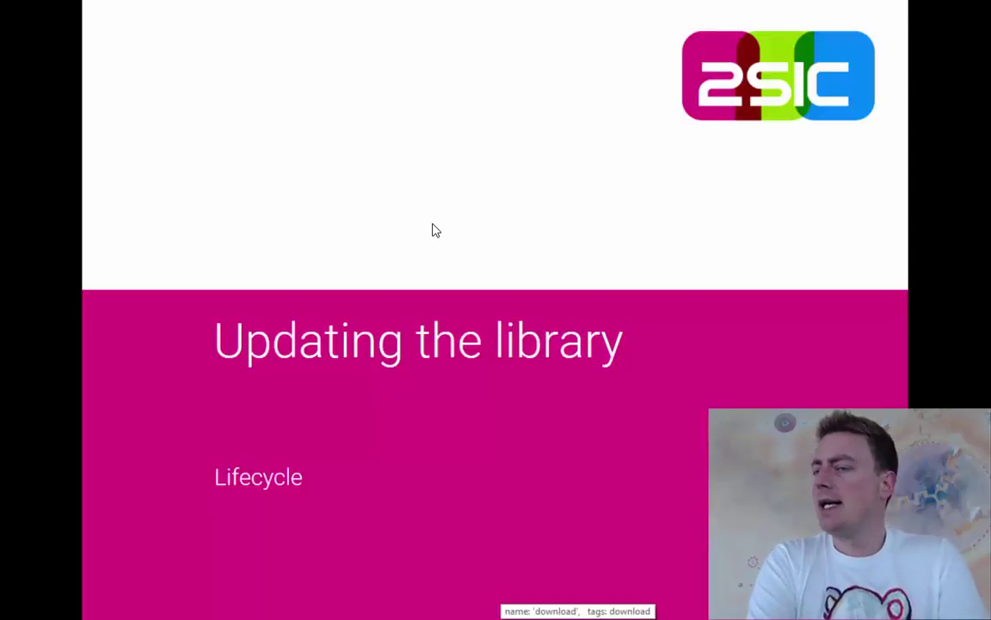
Switch from the presentation back to the Fontello page in Chrome
{"action": "key", "text": "alt+Tab"}
{"action": "key", "text": "alt+Tab"}
{"action": "key", "text": "alt+Tab"}
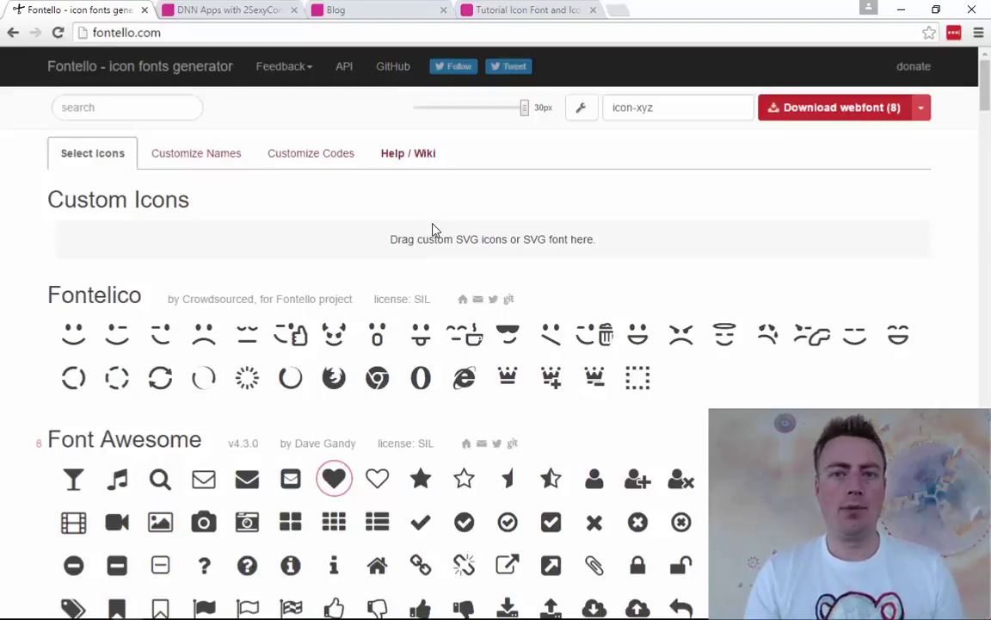
Add Internet Explorer, Opera, check-circle and check-circle-o icons, then download the 12-icon webfont
{"action": "left_click", "coordinate": [464, 378]}
{"action": "left_click", "coordinate": [412, 385]}
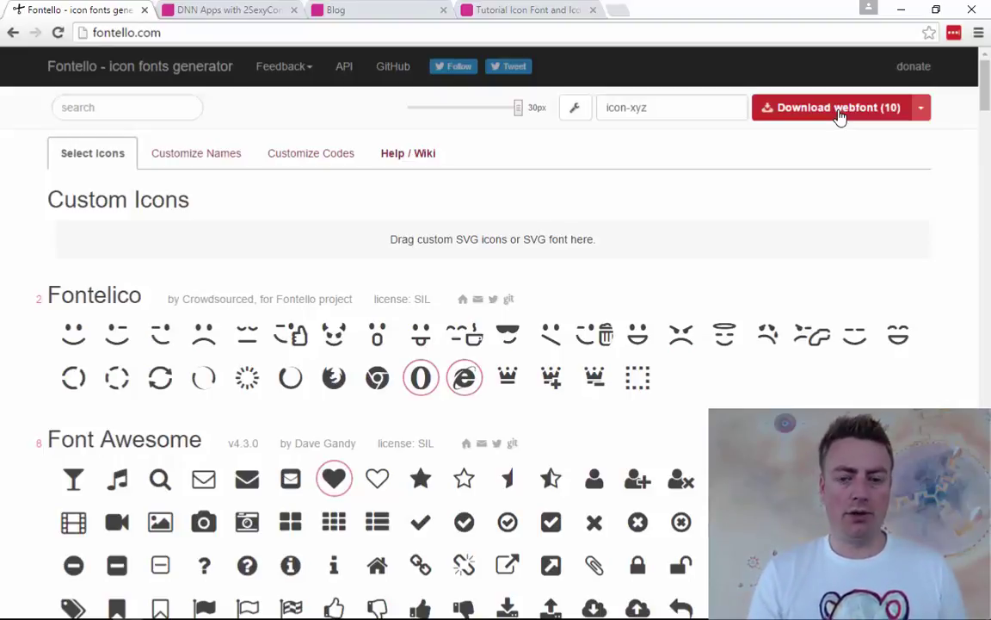
{"action": "scroll", "coordinate": [559, 305], "scroll_direction": "down", "scroll_amount": 1}
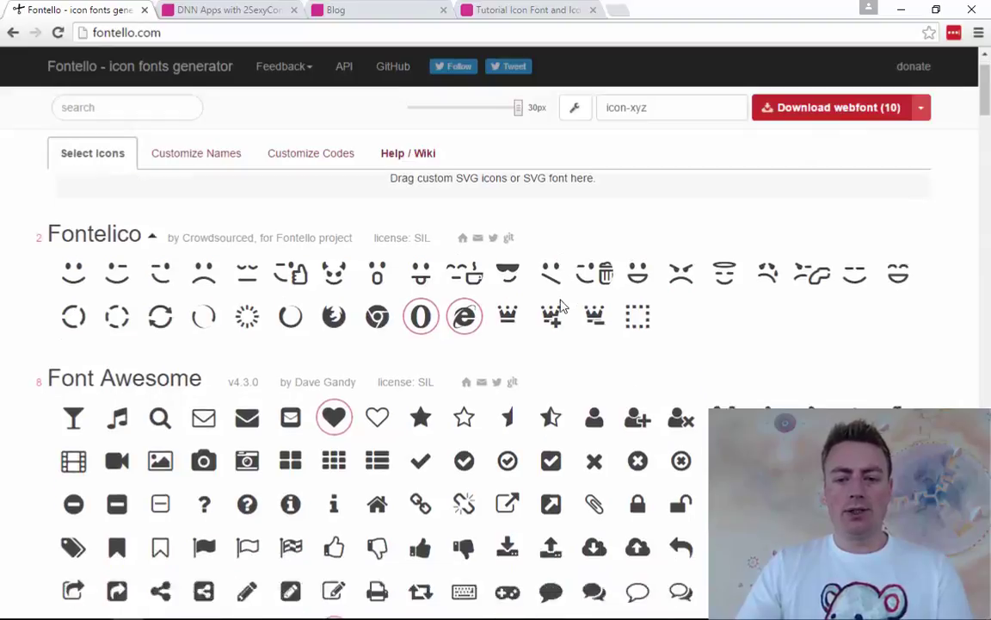
{"action": "scroll", "coordinate": [559, 305], "scroll_direction": "down", "scroll_amount": 1}
{"action": "left_click", "coordinate": [464, 368]}
{"action": "left_click", "coordinate": [507, 367]}
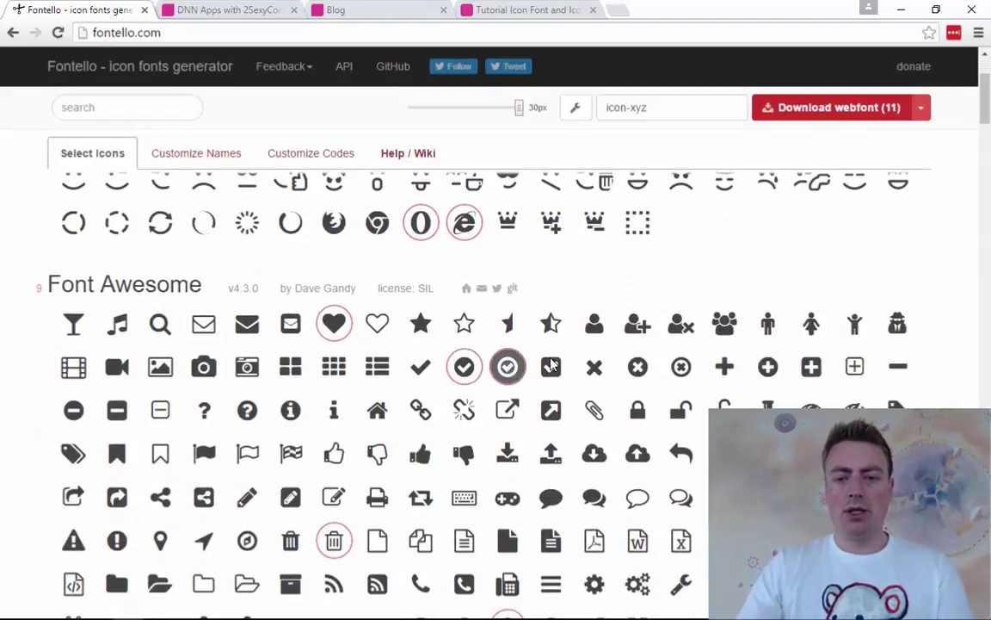
{"action": "left_click", "coordinate": [870, 108]}
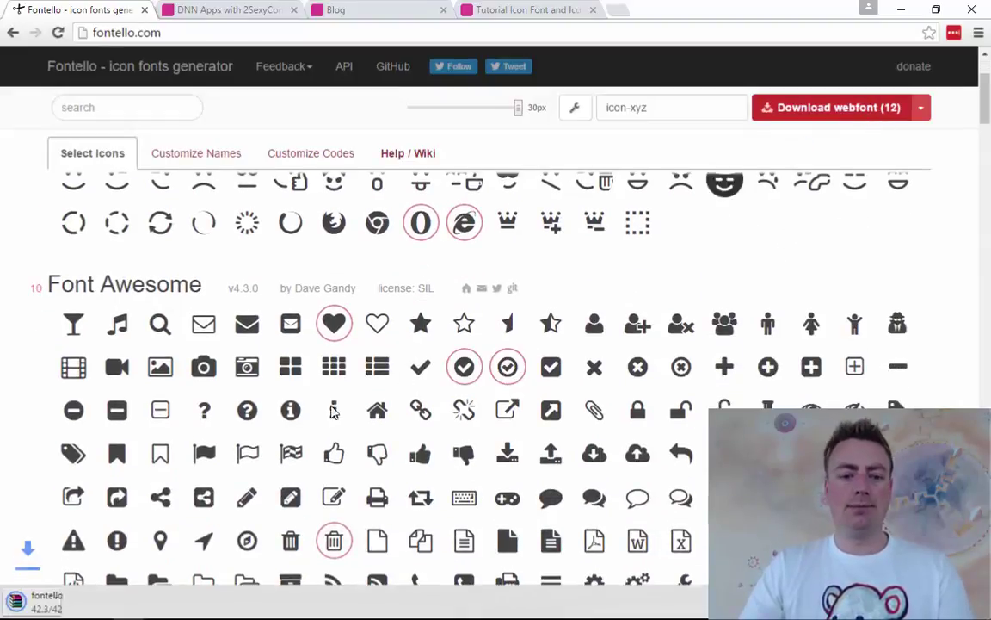
{"action": "left_click", "coordinate": [155, 599]}
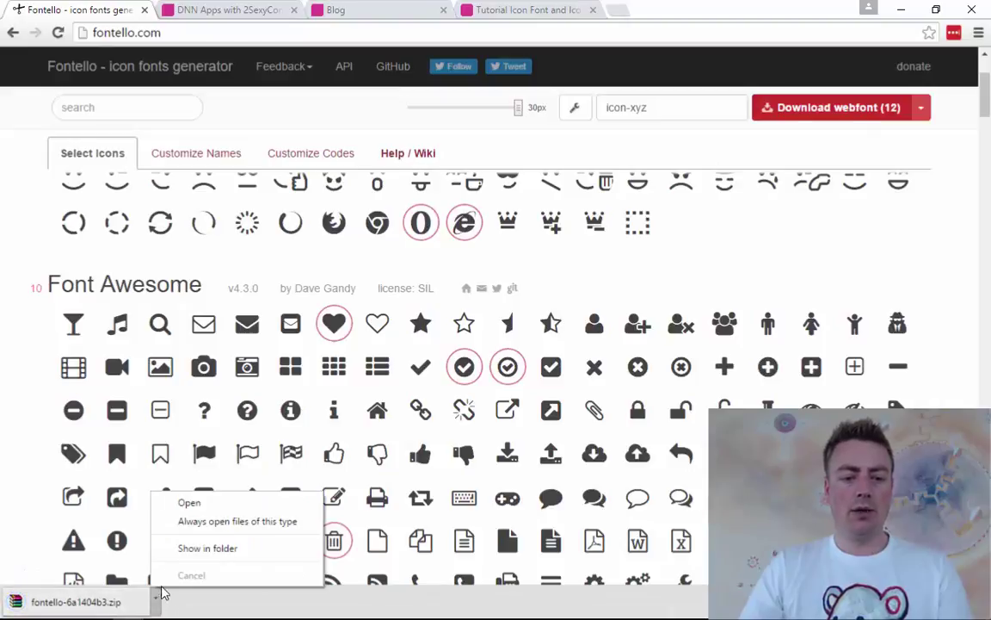
Extract the downloaded zip into fontello-6a1404b3 and open its inner folder
{"action": "left_click", "coordinate": [176, 547]}
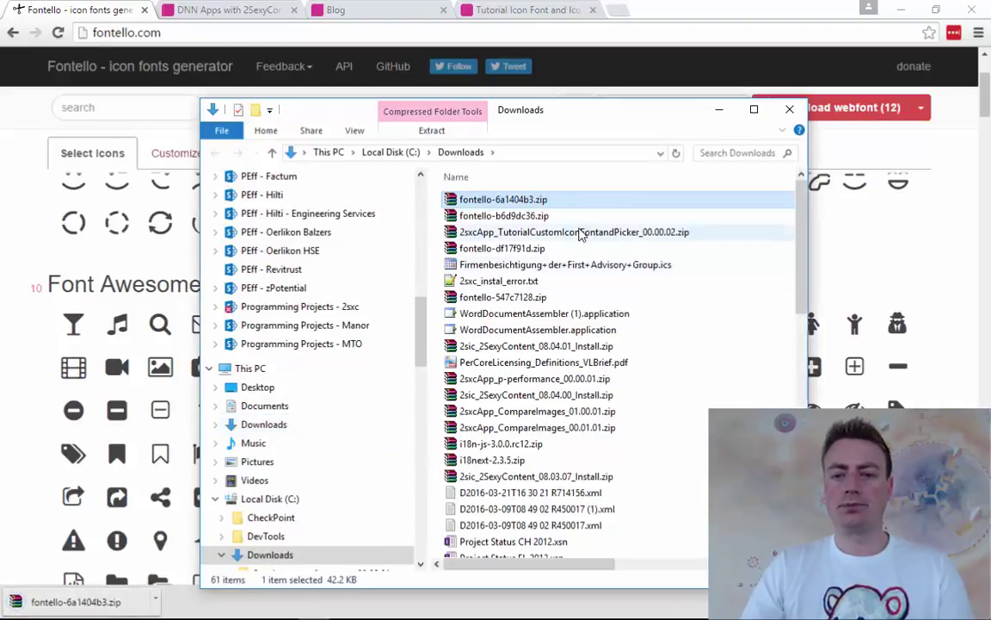
{"action": "right_click", "coordinate": [541, 201]}
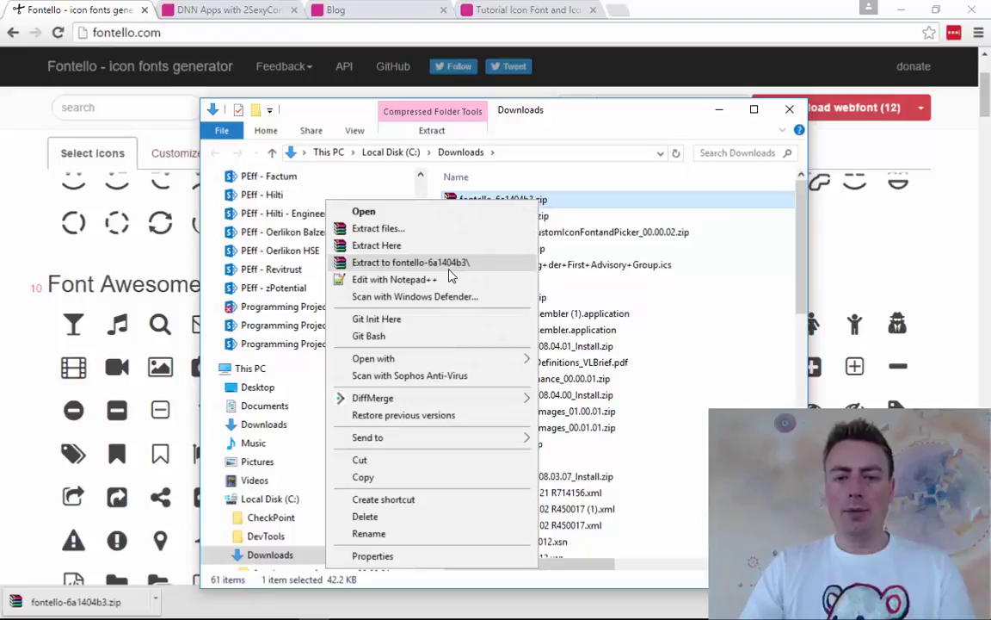
{"action": "left_click", "coordinate": [403, 238]}
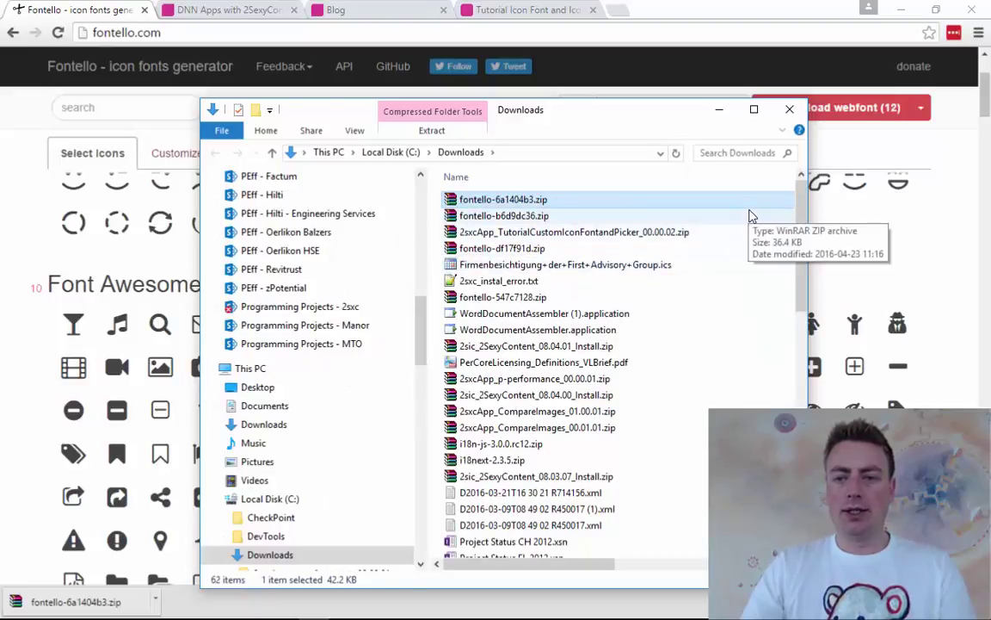
{"action": "left_click_drag", "start_coordinate": [799, 225], "coordinate": [443, 476]}
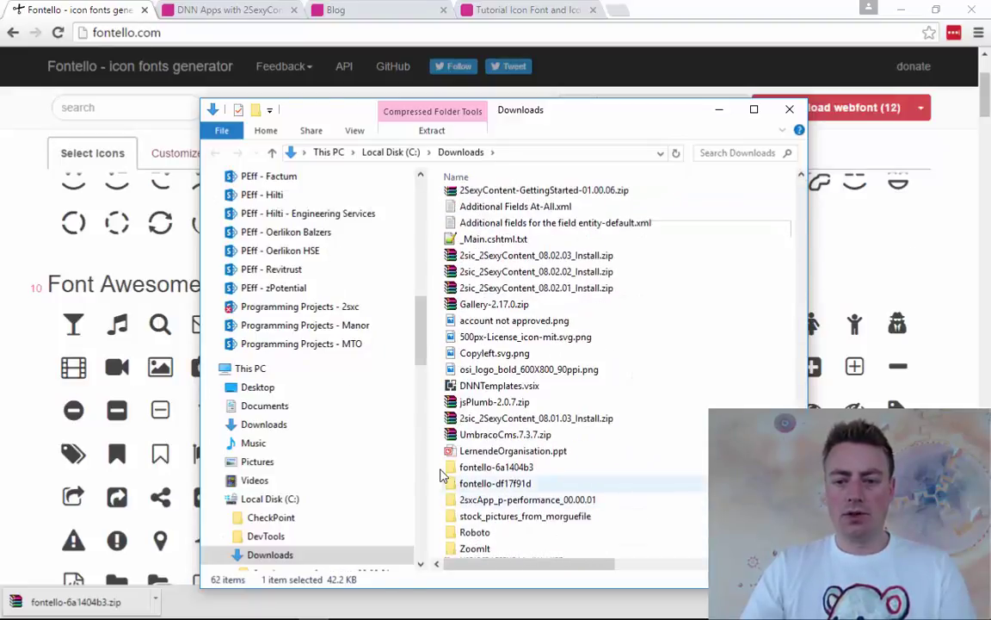
{"action": "double_click", "coordinate": [471, 467]}
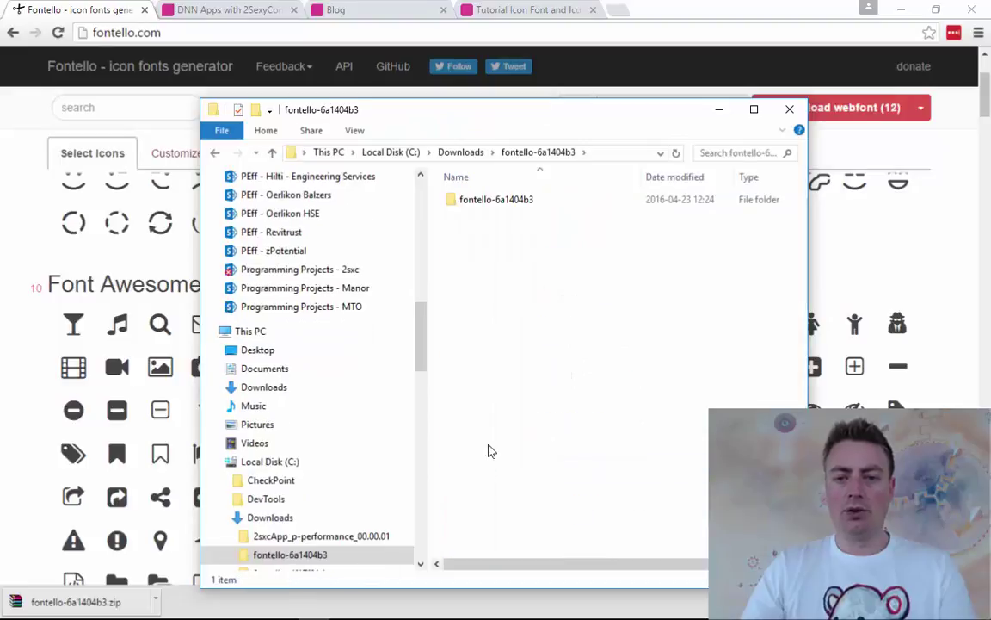
{"action": "double_click", "coordinate": [506, 203]}
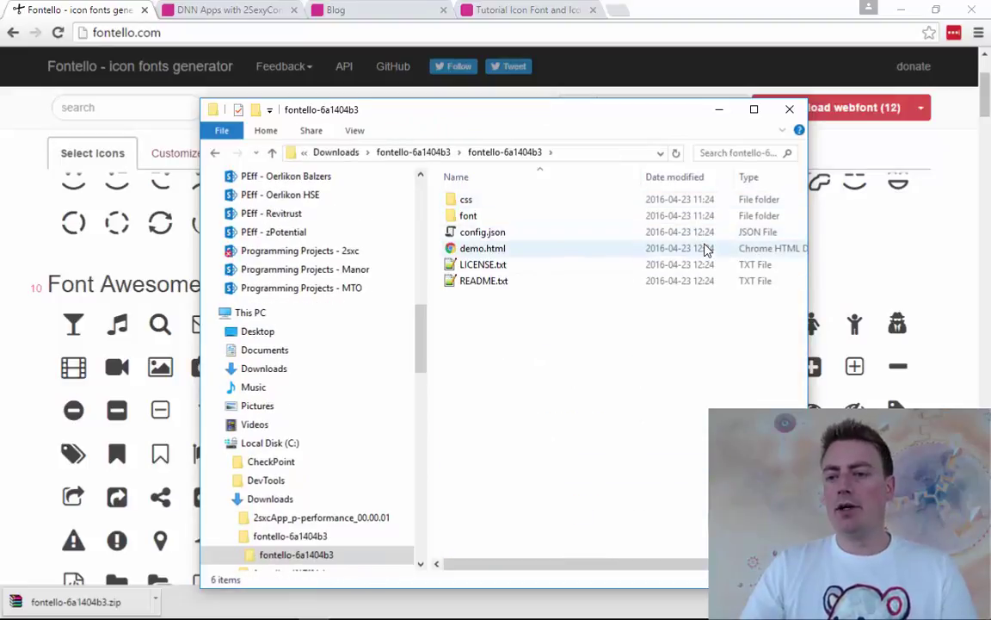
{"action": "left_click_drag", "start_coordinate": [605, 120], "coordinate": [751, 138]}
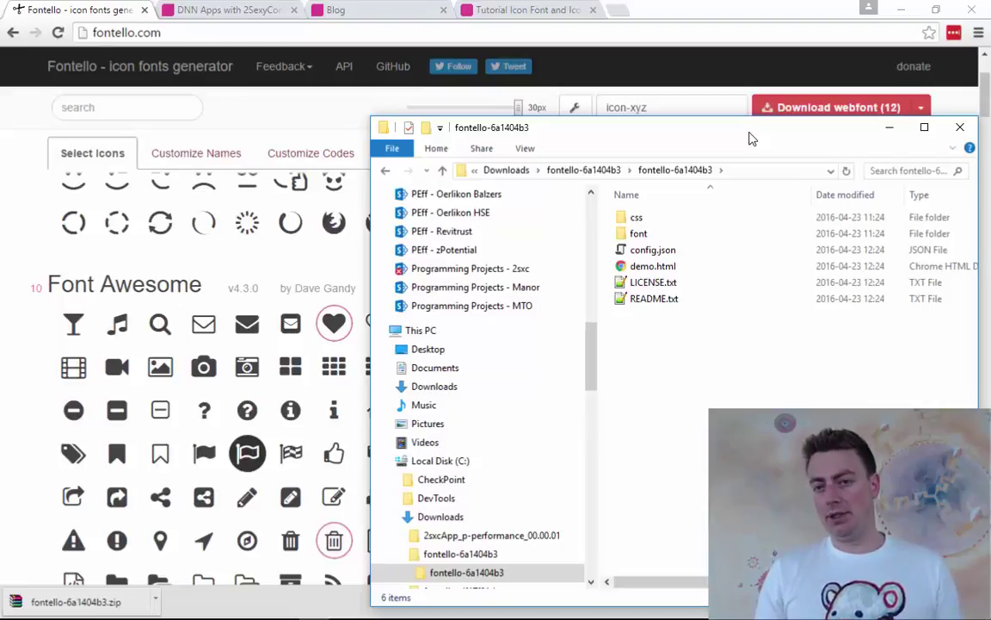
{"action": "left_click", "coordinate": [520, 100]}
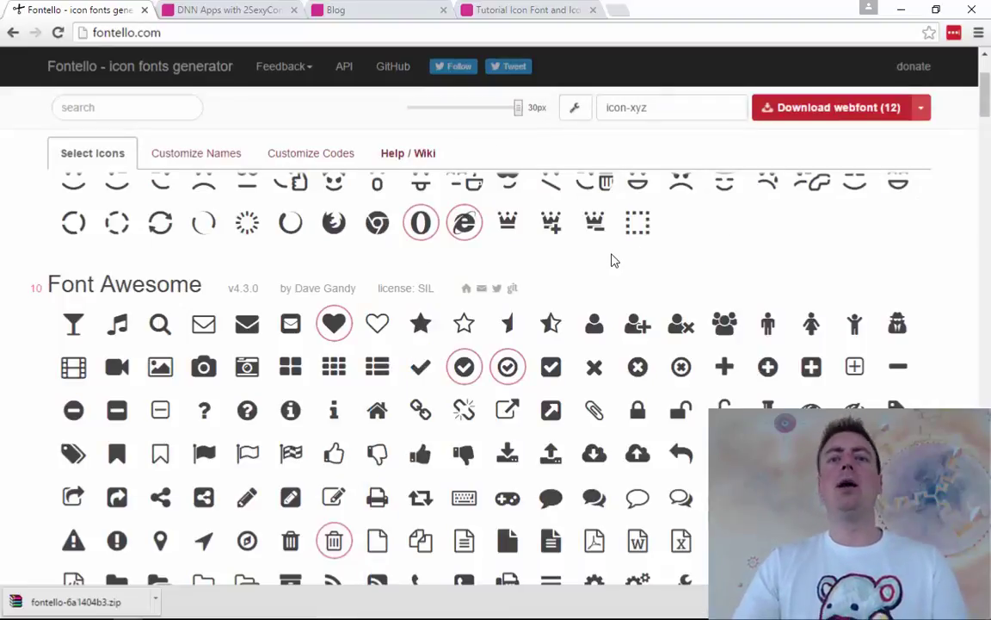
{"action": "key", "text": "alt+Tab"}
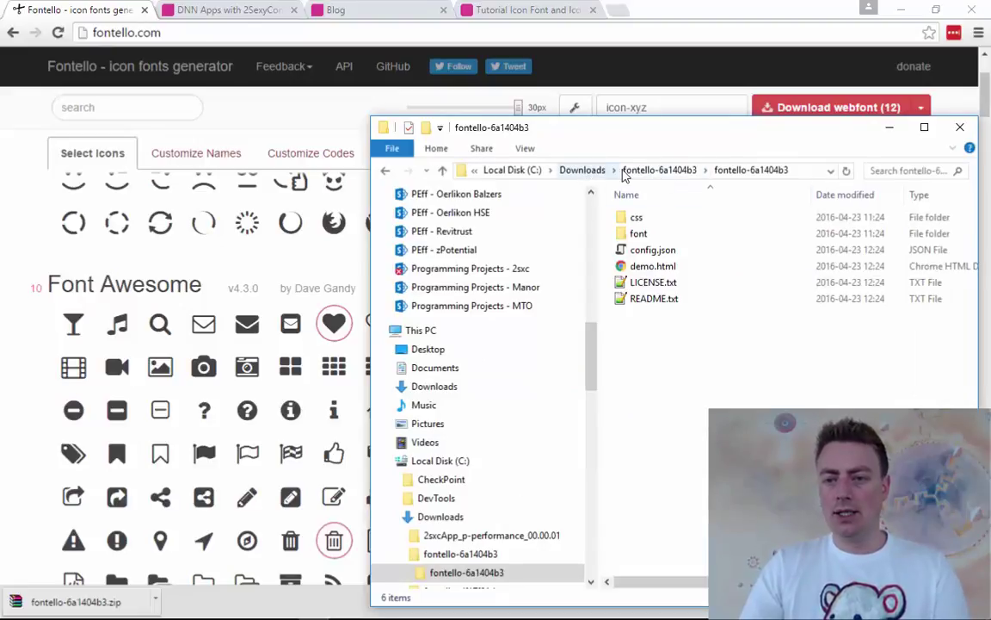
Open the older fontello-df17f91d folder, browse its font and css subfolders, and select config.json
{"action": "left_click", "coordinate": [583, 170]}
{"action": "scroll", "coordinate": [884, 310], "scroll_direction": "down", "scroll_amount": 1}
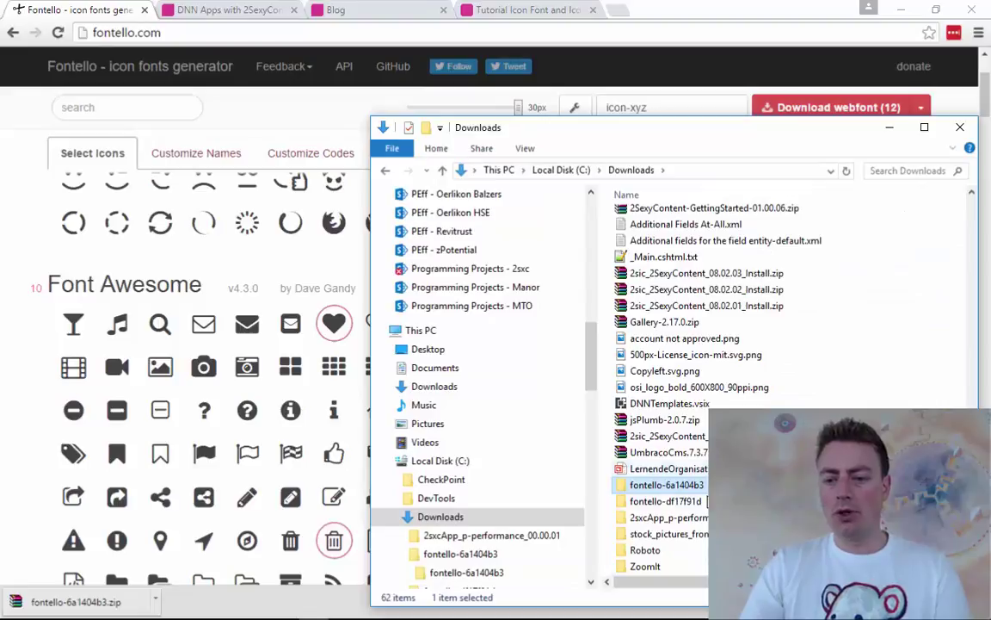
{"action": "double_click", "coordinate": [667, 534]}
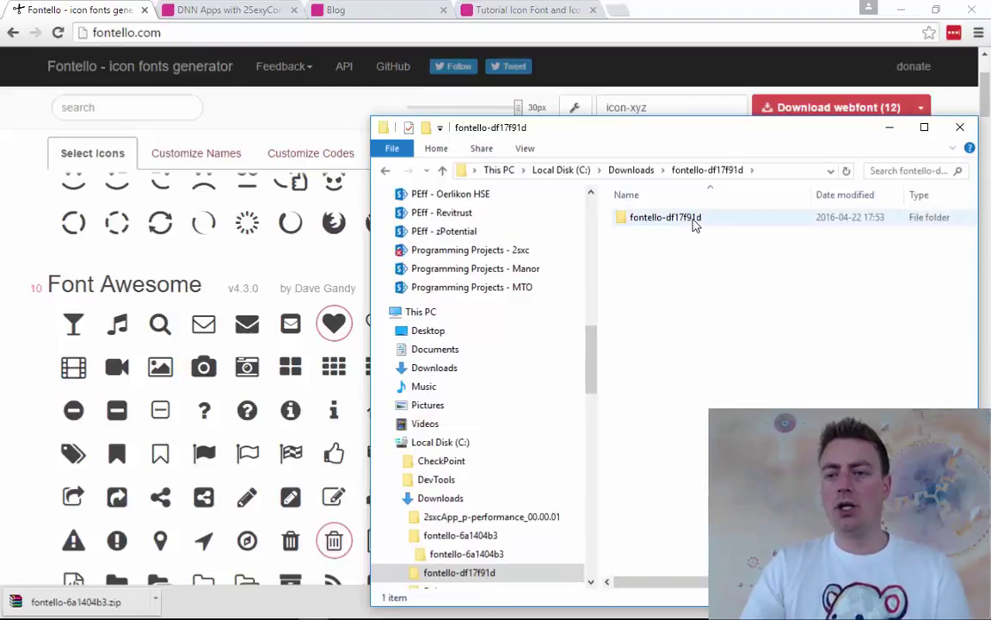
{"action": "double_click", "coordinate": [693, 220]}
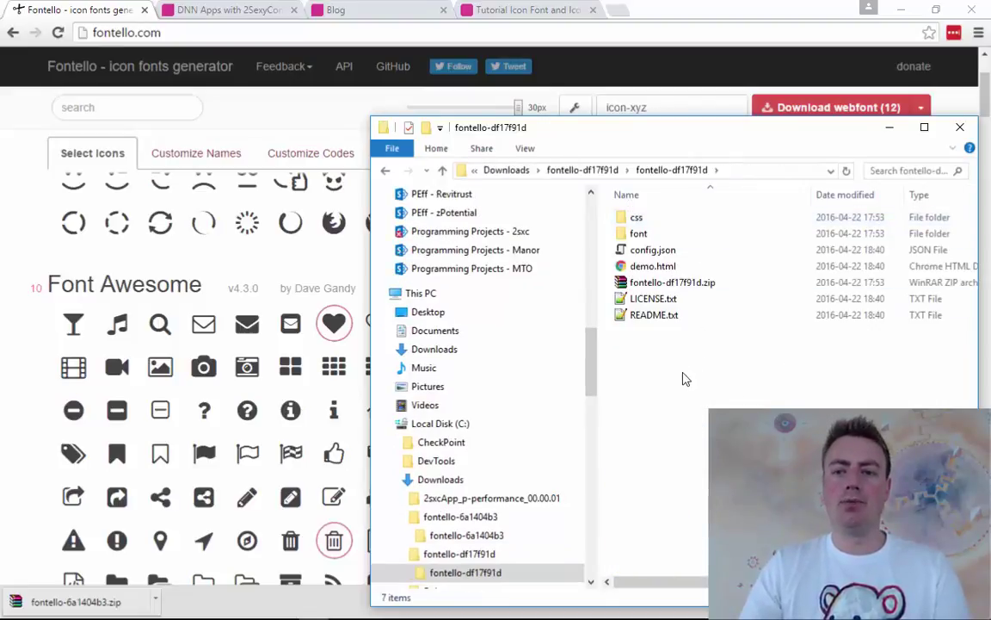
{"action": "double_click", "coordinate": [668, 233]}
{"action": "key", "text": "BackSpace"}
{"action": "key", "text": "Up"}
{"action": "key", "text": "Return"}
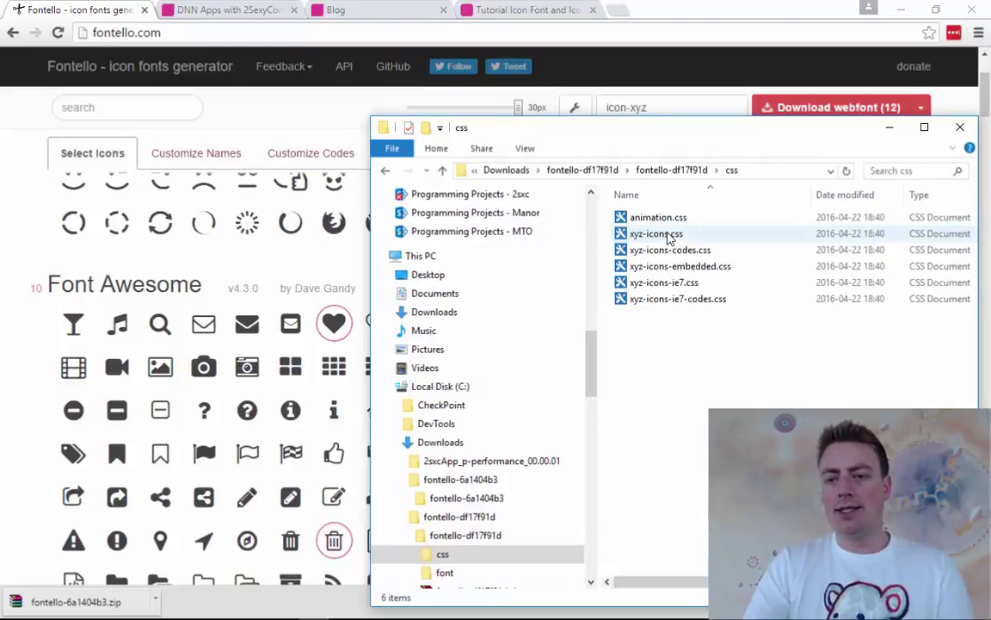
{"action": "key", "text": "BackSpace"}
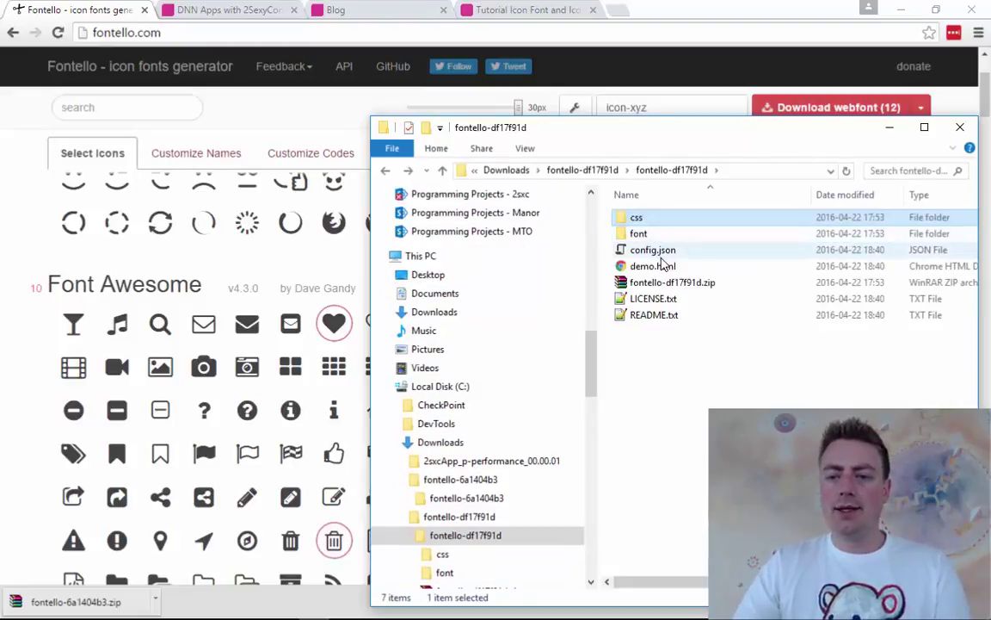
{"action": "left_click", "coordinate": [656, 253]}
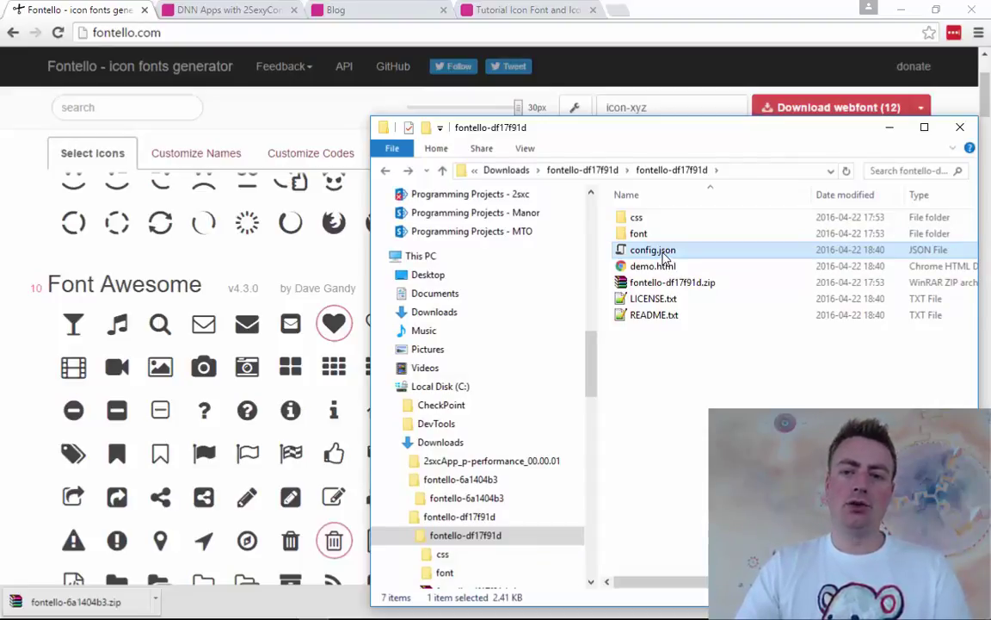
Drag config.json onto Fontello to reload the saved font and check its CSS prefix
{"action": "left_click_drag", "start_coordinate": [664, 256], "coordinate": [244, 356]}
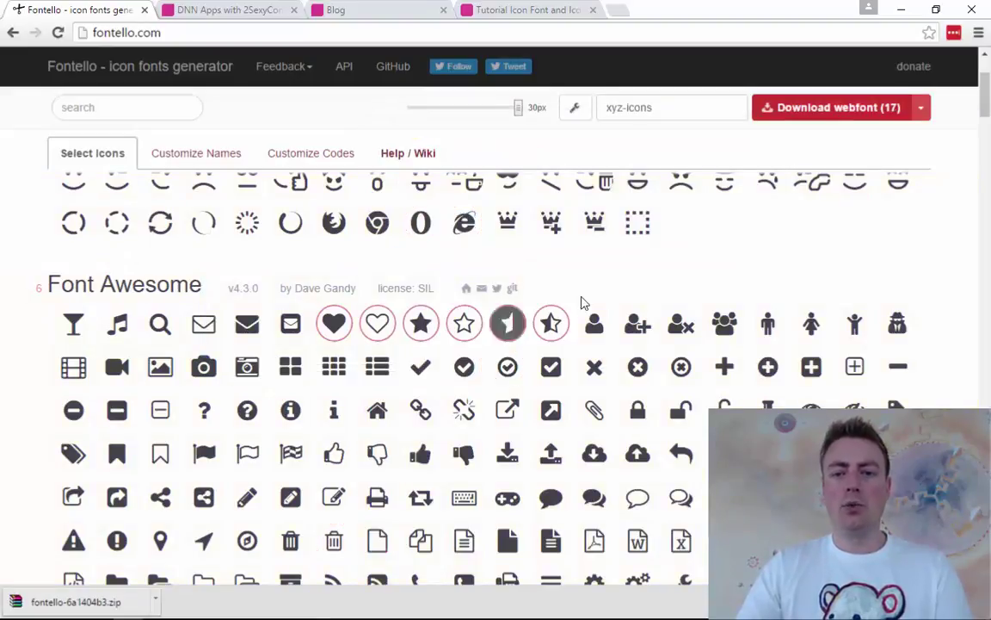
{"action": "scroll", "coordinate": [502, 399], "scroll_direction": "up", "scroll_amount": 2}
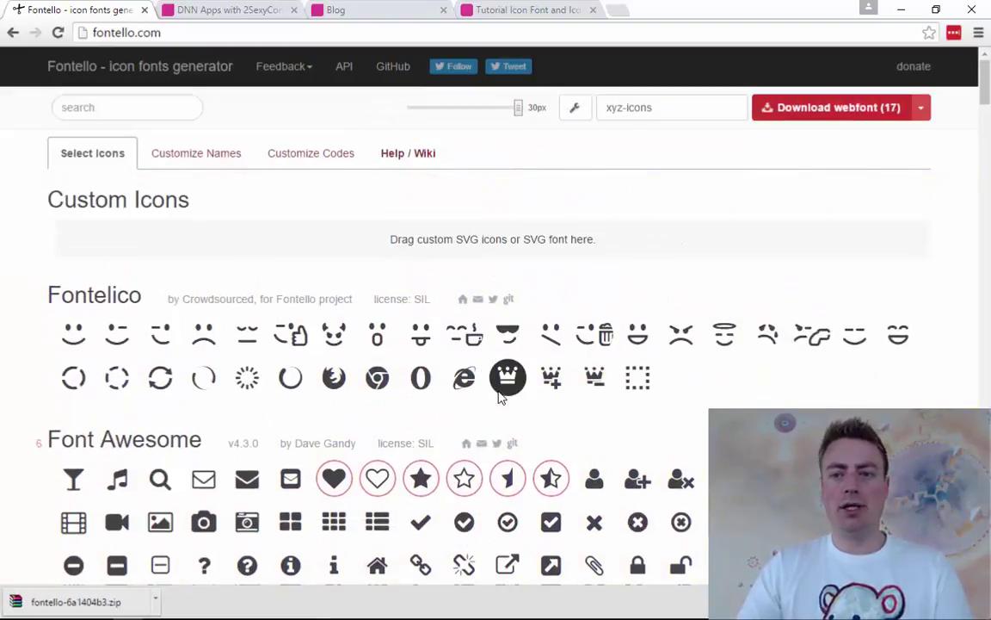
{"action": "mouse_move", "coordinate": [670, 109]}
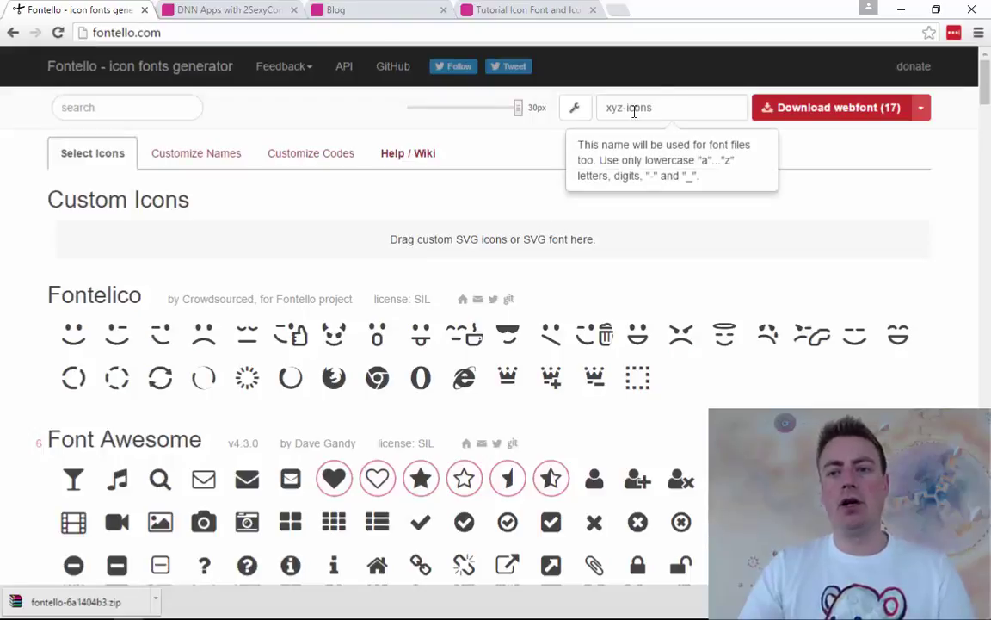
{"action": "left_click", "coordinate": [574, 109]}
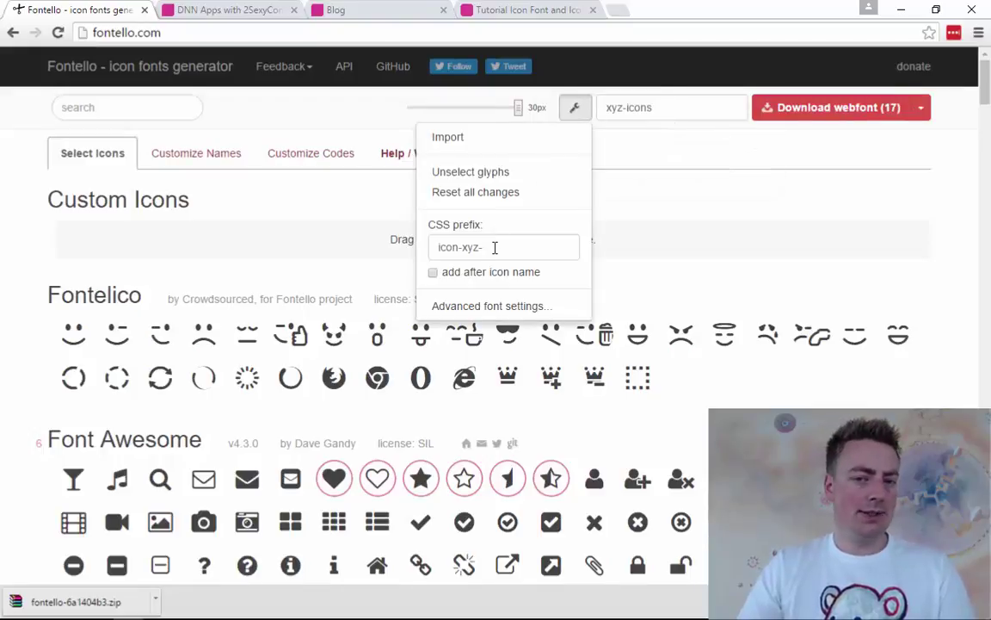
{"action": "left_click", "coordinate": [551, 446]}
Add the user, cancel and circled cancel icons and download the 20-icon webfont
{"action": "left_click", "coordinate": [594, 478]}
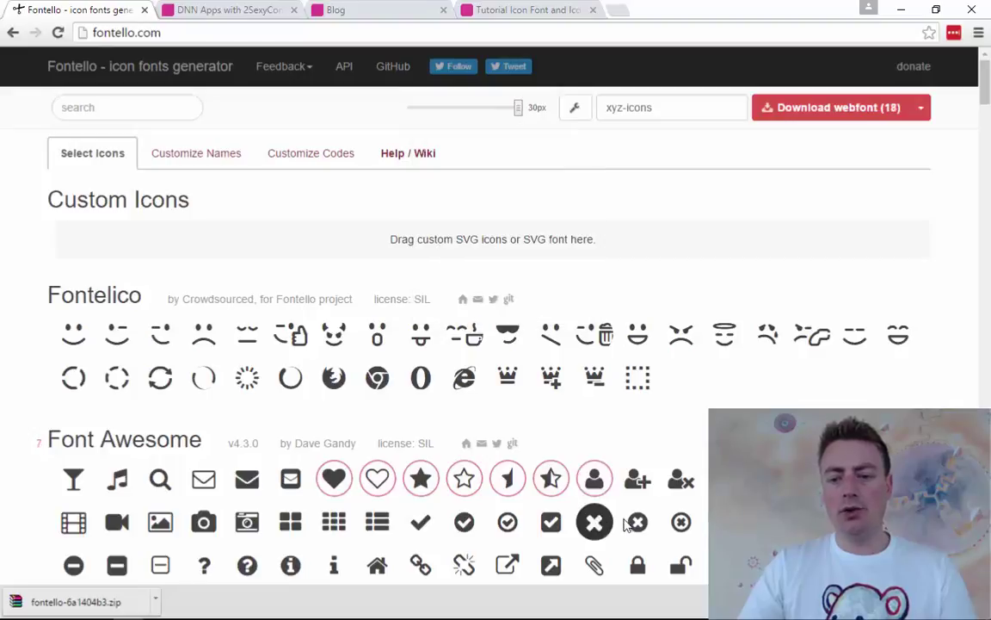
{"action": "left_click", "coordinate": [594, 522]}
{"action": "left_click", "coordinate": [638, 522]}
{"action": "left_click", "coordinate": [788, 114]}
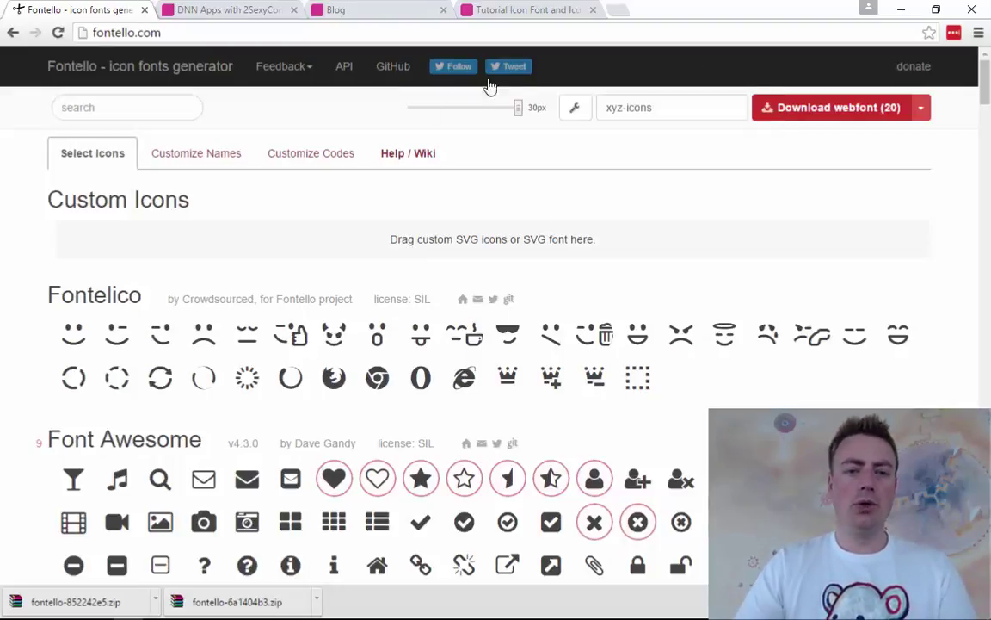
Rename the heart and heart-empty glyphs to herz and herz-leer
{"action": "left_click", "coordinate": [179, 156]}
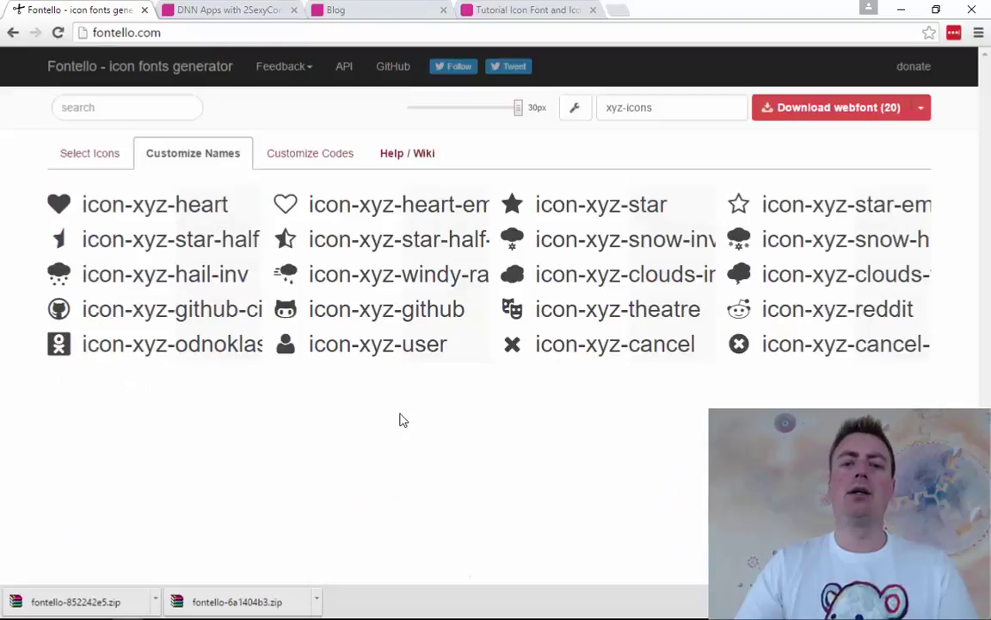
{"action": "left_click", "coordinate": [201, 204]}
{"action": "type", "text": "herz"}
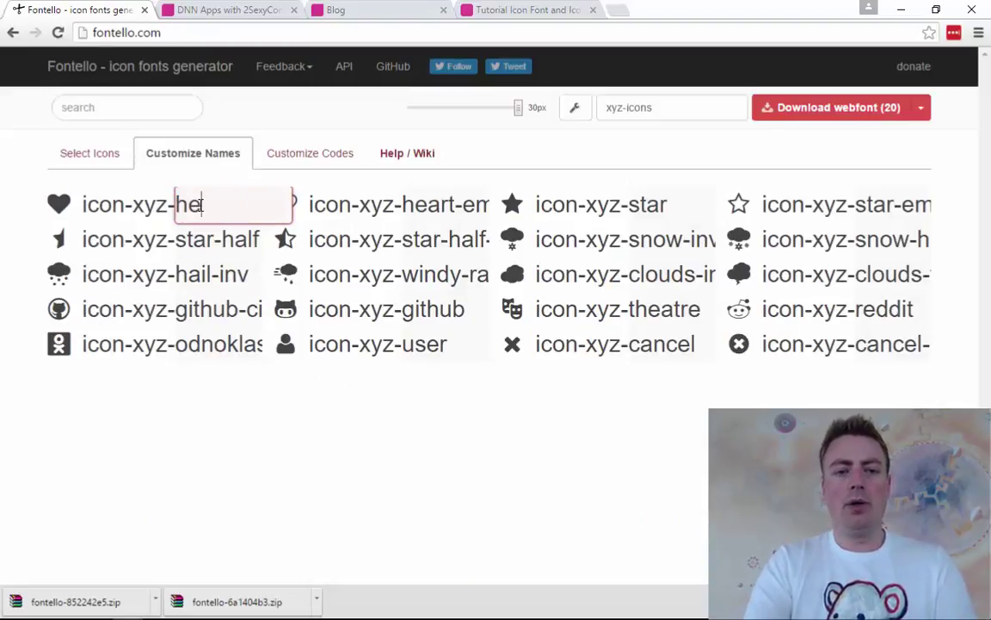
{"action": "left_click", "coordinate": [436, 209]}
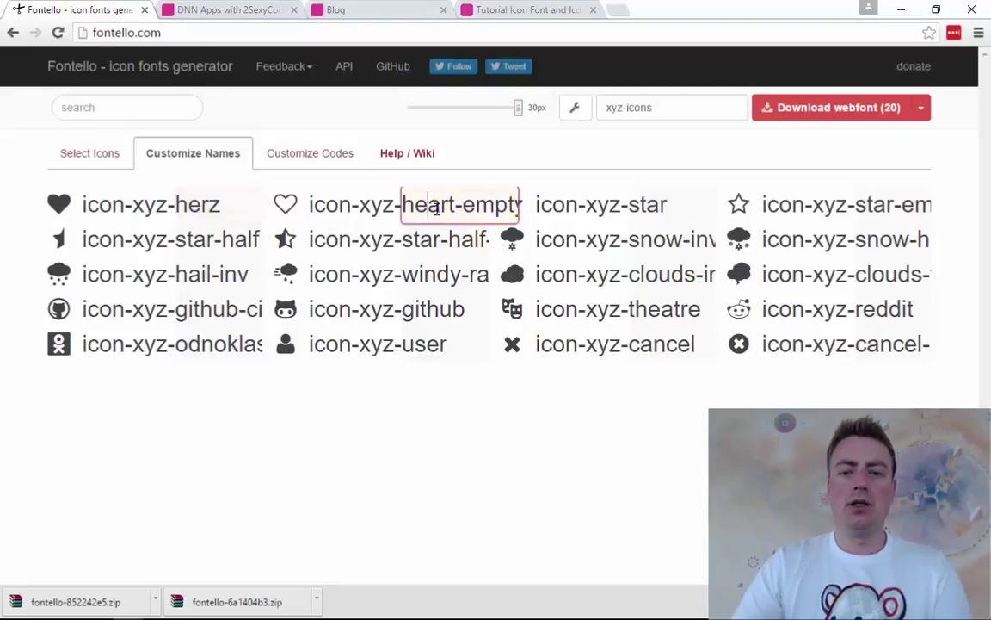
{"action": "left_click_drag", "start_coordinate": [401, 205], "coordinate": [519, 207]}
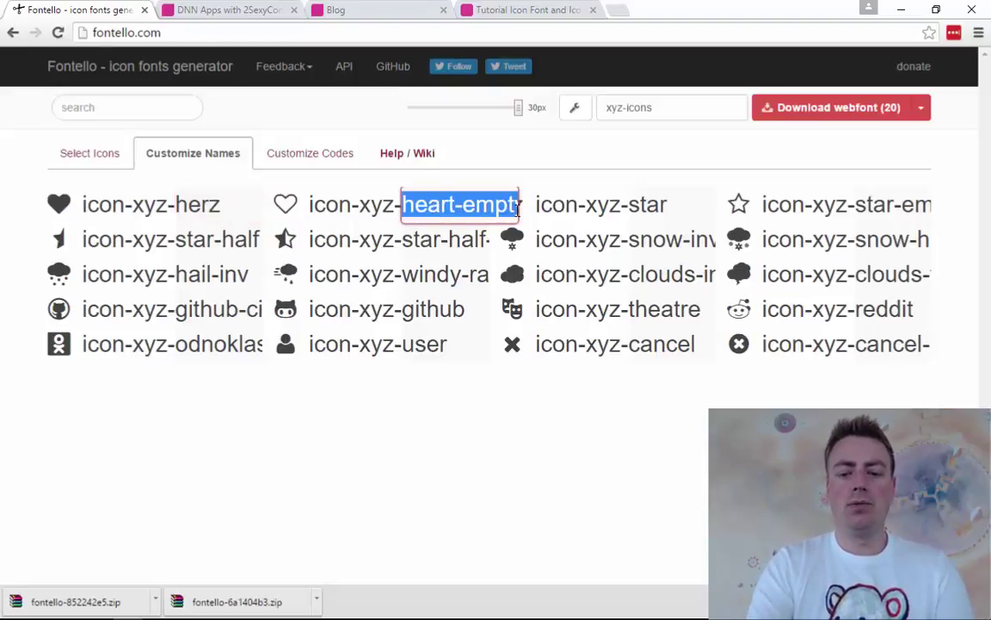
{"action": "type", "text": "herz-leer"}
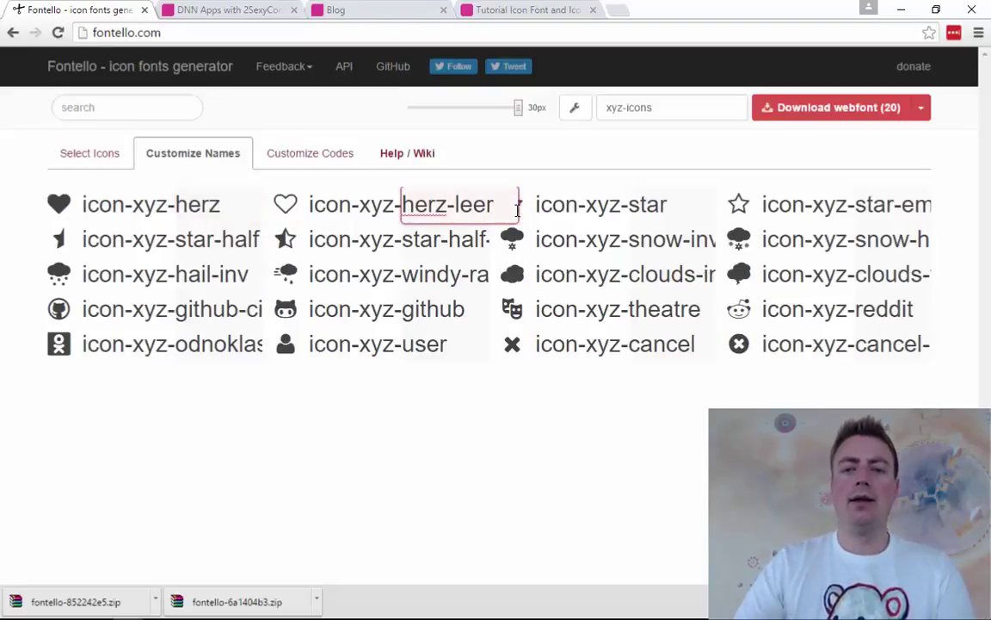
Rename the star and star-empty glyphs to stern and stern-leer
{"action": "left_click", "coordinate": [627, 204]}
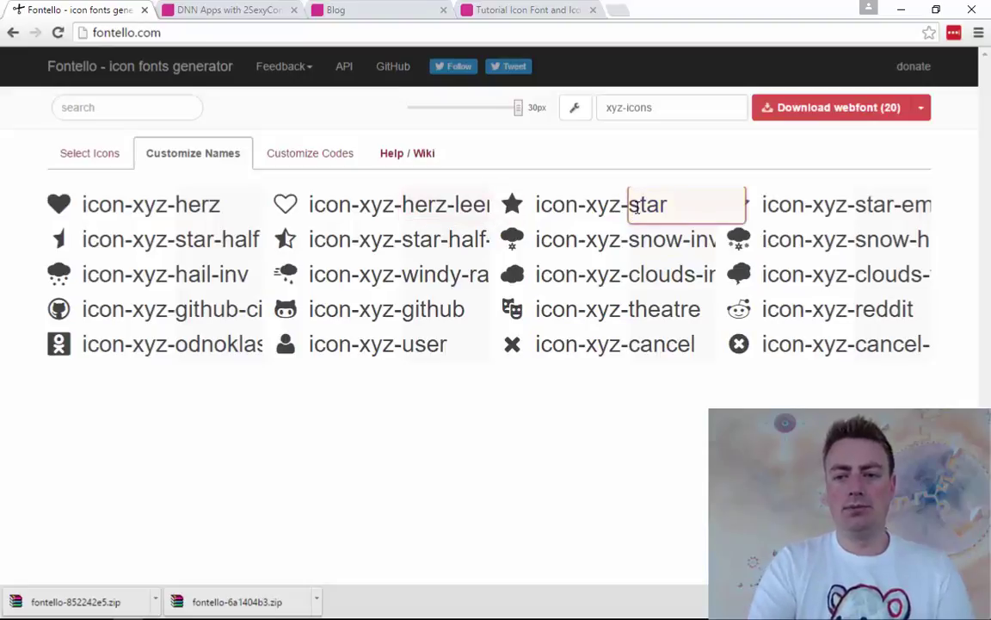
{"action": "type", "text": "s"}
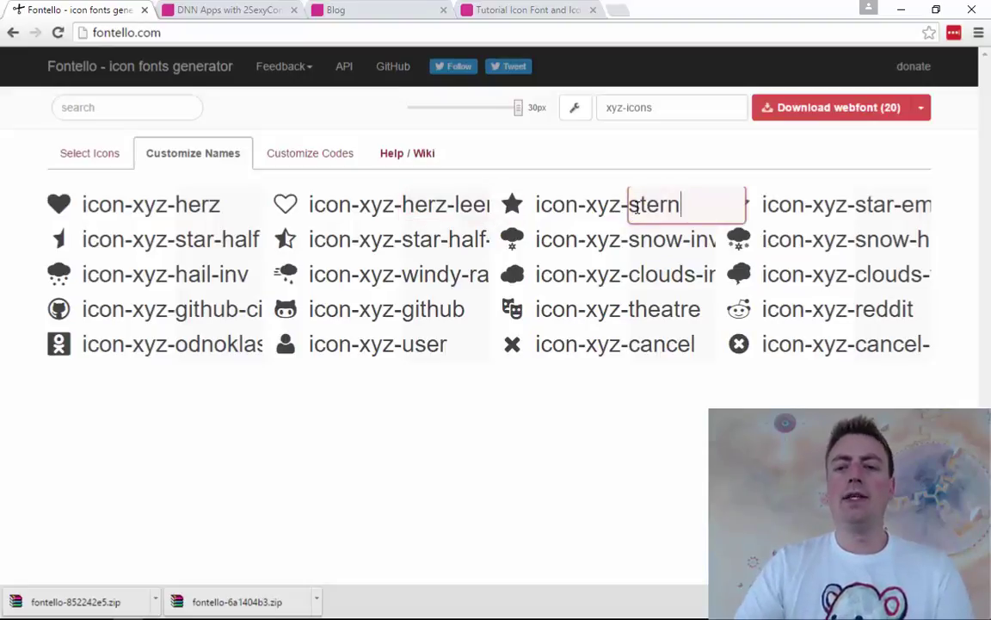
{"action": "left_click", "coordinate": [874, 206]}
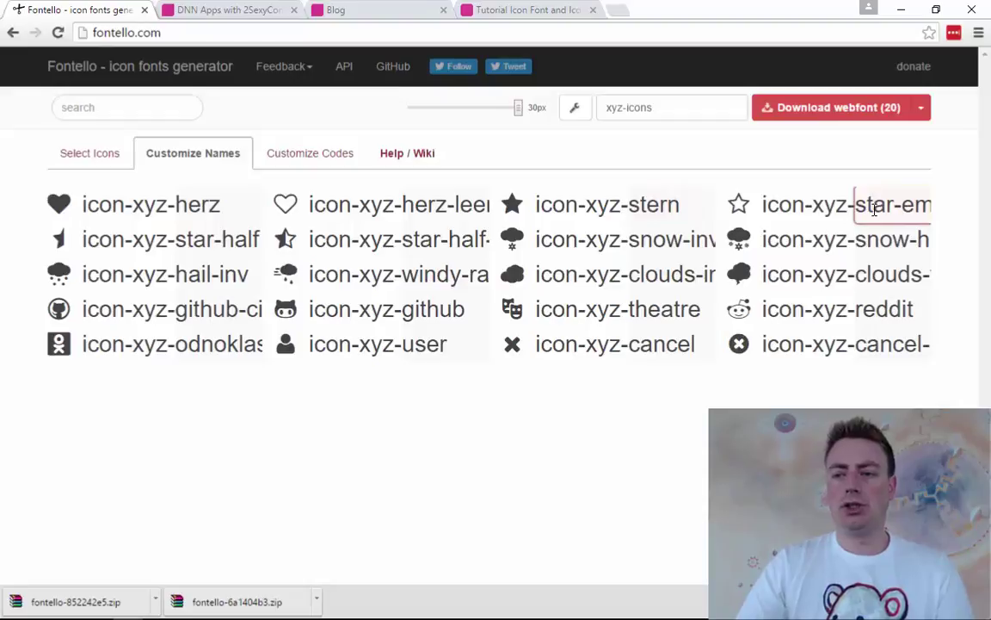
{"action": "key", "text": "ctrl+a"}
{"action": "type", "text": "stern-leer"}
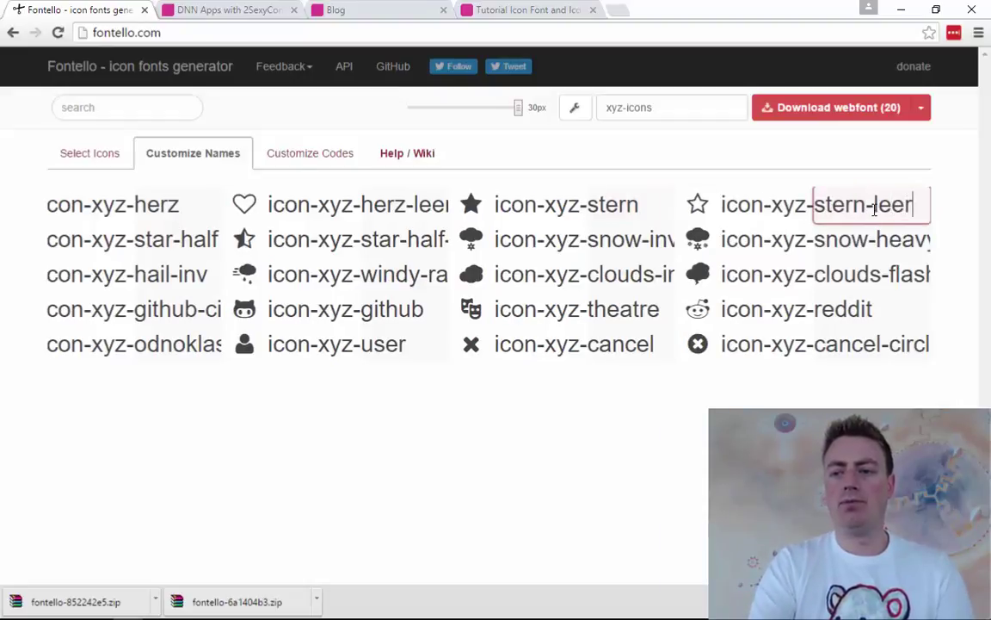
{"action": "left_click", "coordinate": [737, 388]}
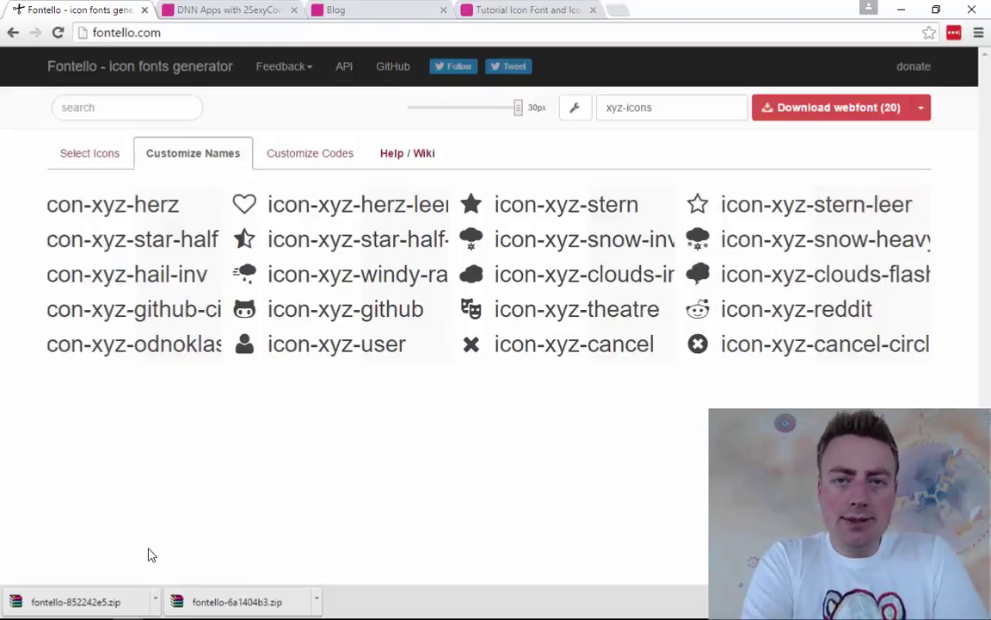
{"action": "left_click", "coordinate": [71, 151]}
Search for 'down' and add the Font Awesome download icon to the font
{"action": "left_click", "coordinate": [121, 107]}
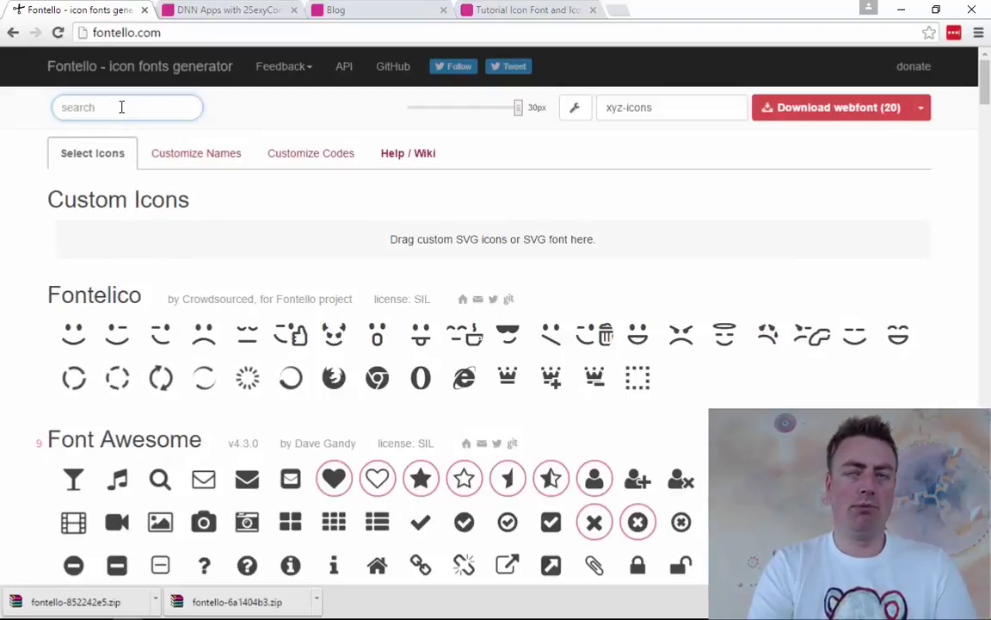
{"action": "type", "text": "down"}
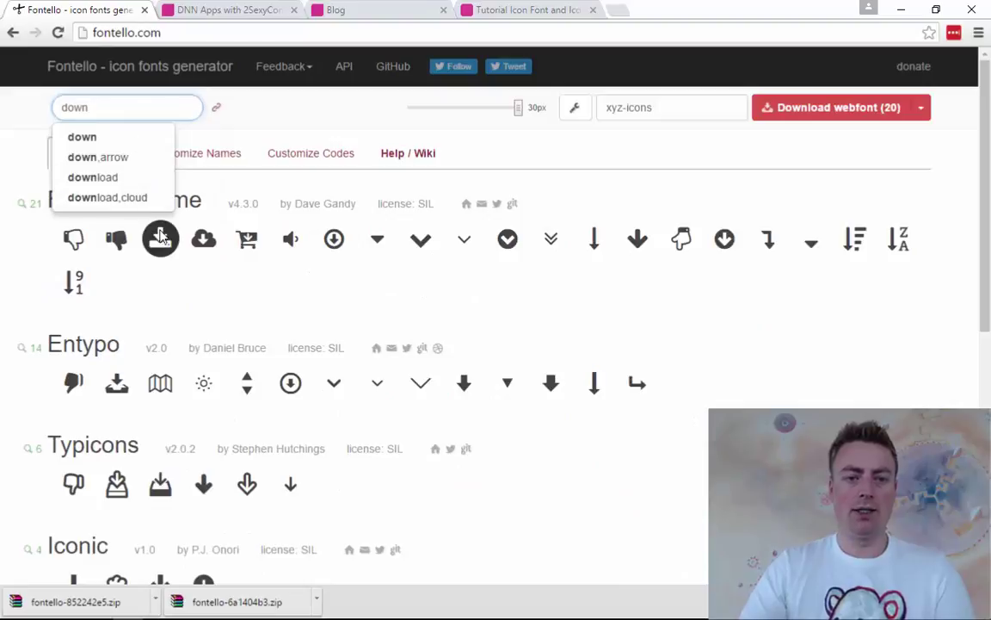
{"action": "left_click", "coordinate": [160, 239]}
Rename the new download glyph to 'install'
{"action": "left_click", "coordinate": [183, 155]}
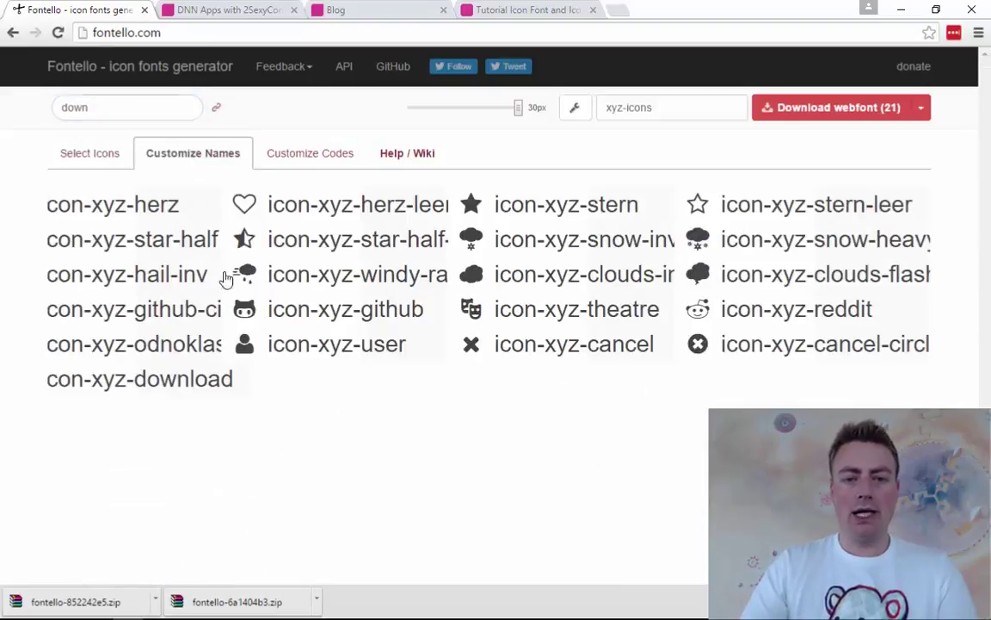
{"action": "left_click", "coordinate": [177, 381]}
{"action": "double_click", "coordinate": [177, 381]}
{"action": "type", "text": "install"}
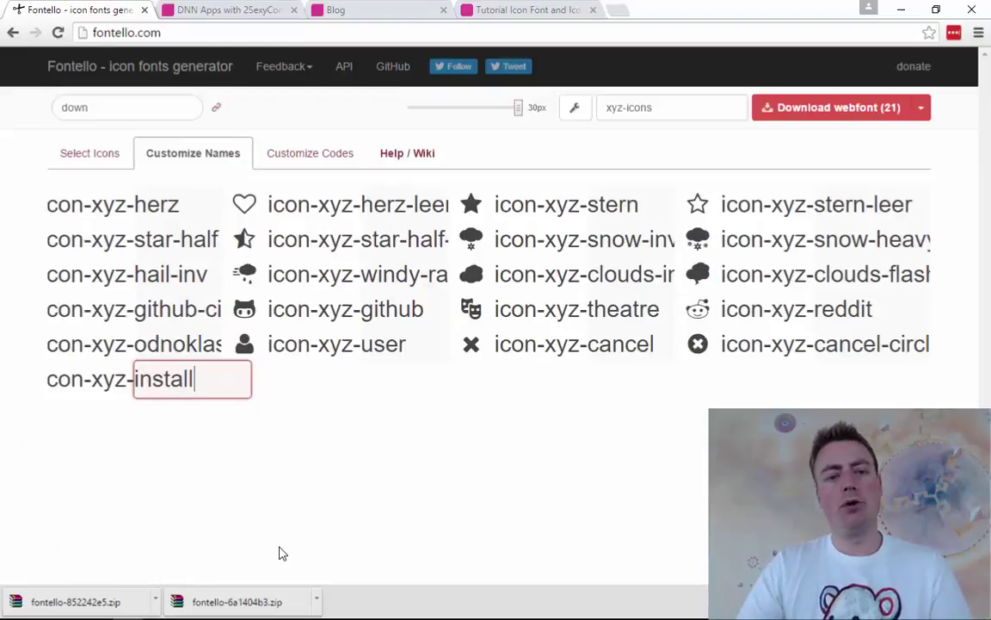
{"action": "key", "text": "Return"}
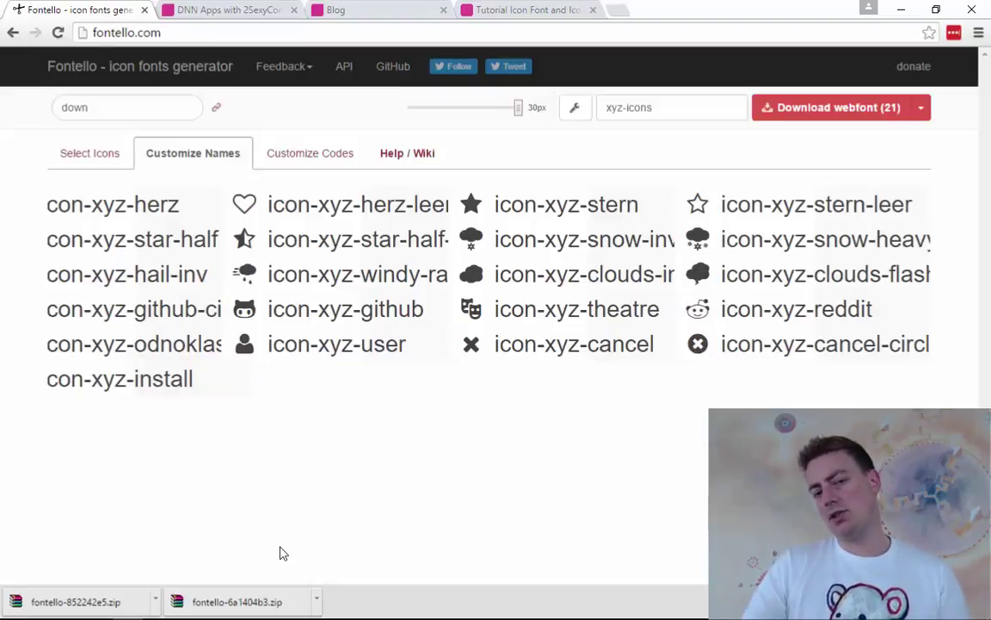
{"action": "left_click", "coordinate": [80, 149]}
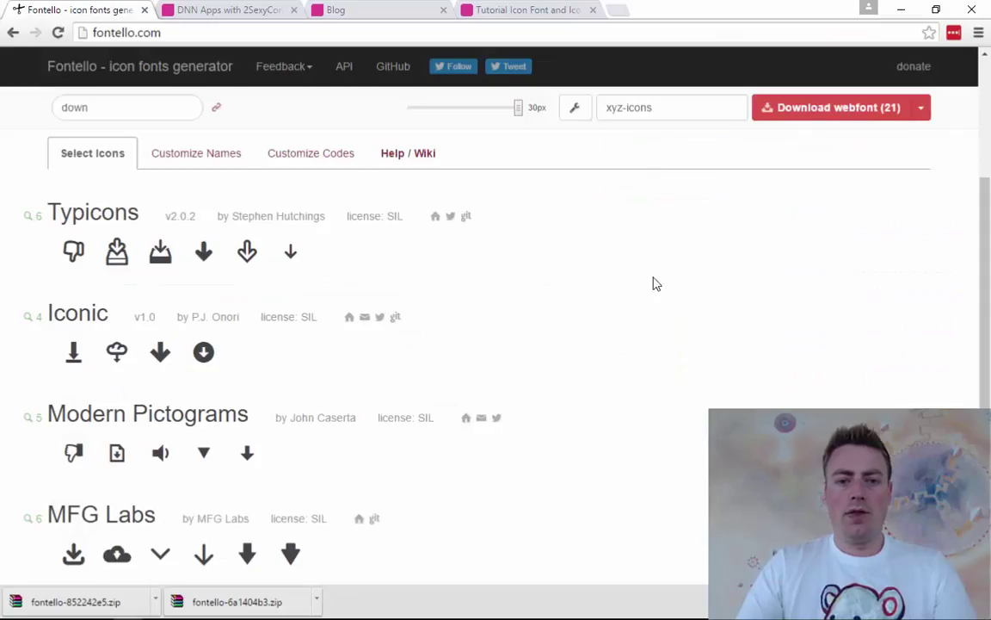
Delete 'down' from the search box so the full icon library is listed again
{"action": "scroll", "coordinate": [732, 244], "scroll_direction": "up", "scroll_amount": 3}
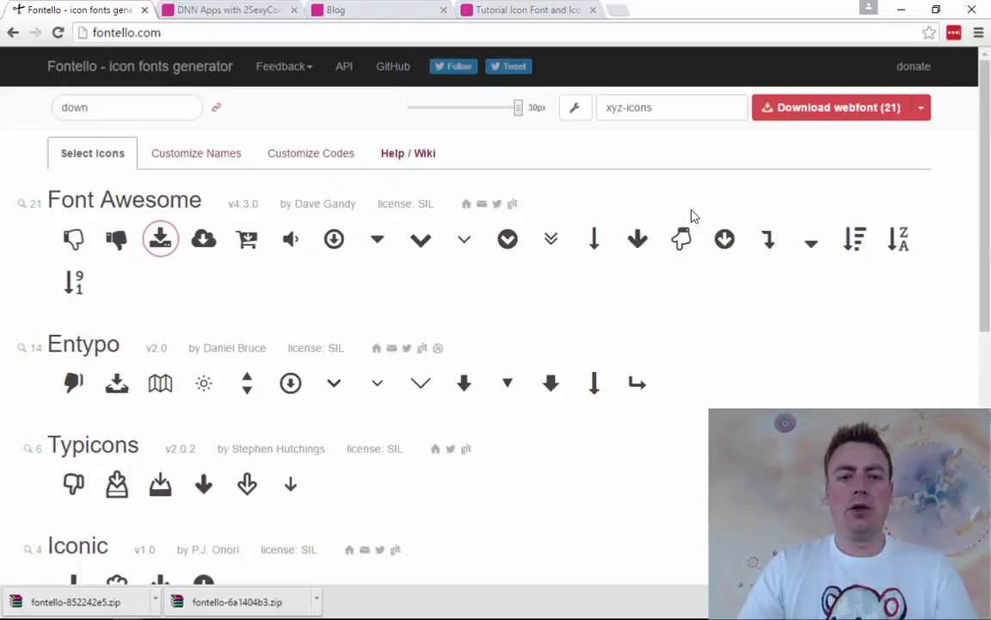
{"action": "double_click", "coordinate": [76, 107]}
{"action": "key", "text": "BackSpace"}
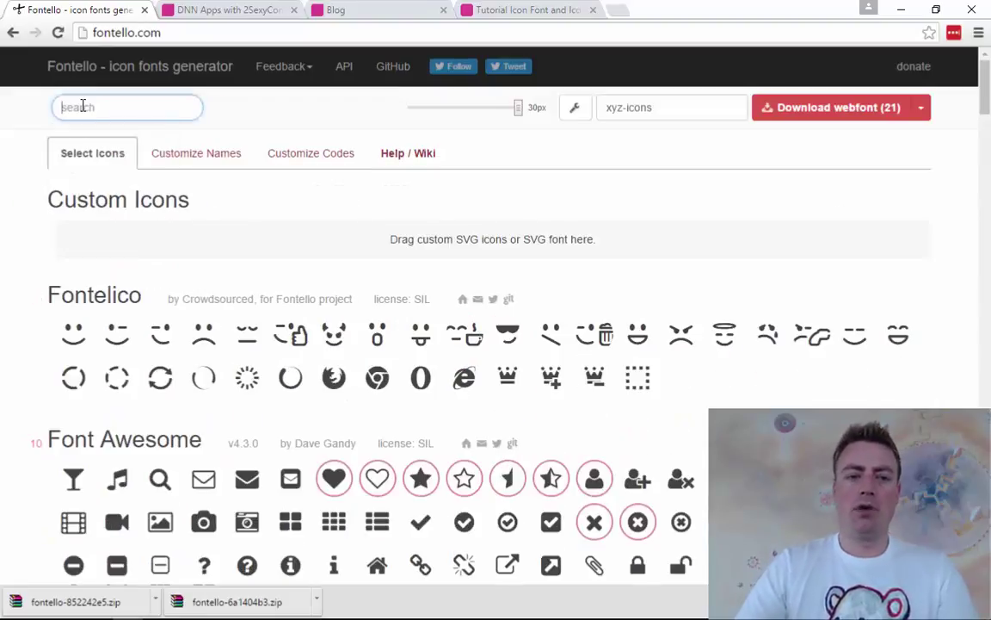
{"action": "scroll", "coordinate": [254, 379], "scroll_direction": "down", "scroll_amount": 20}
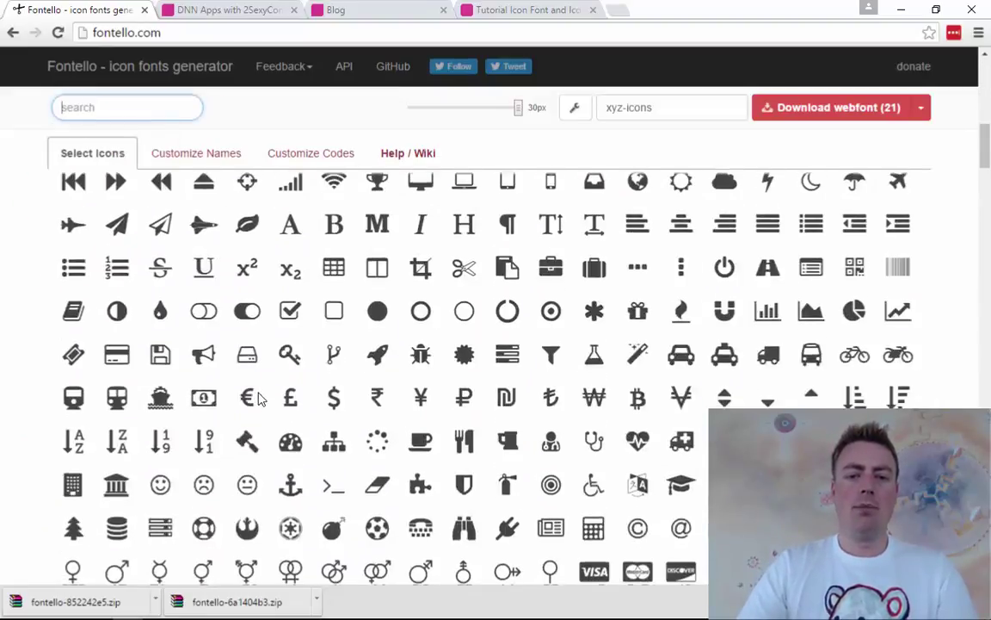
{"action": "scroll", "coordinate": [256, 396], "scroll_direction": "up", "scroll_amount": 20}
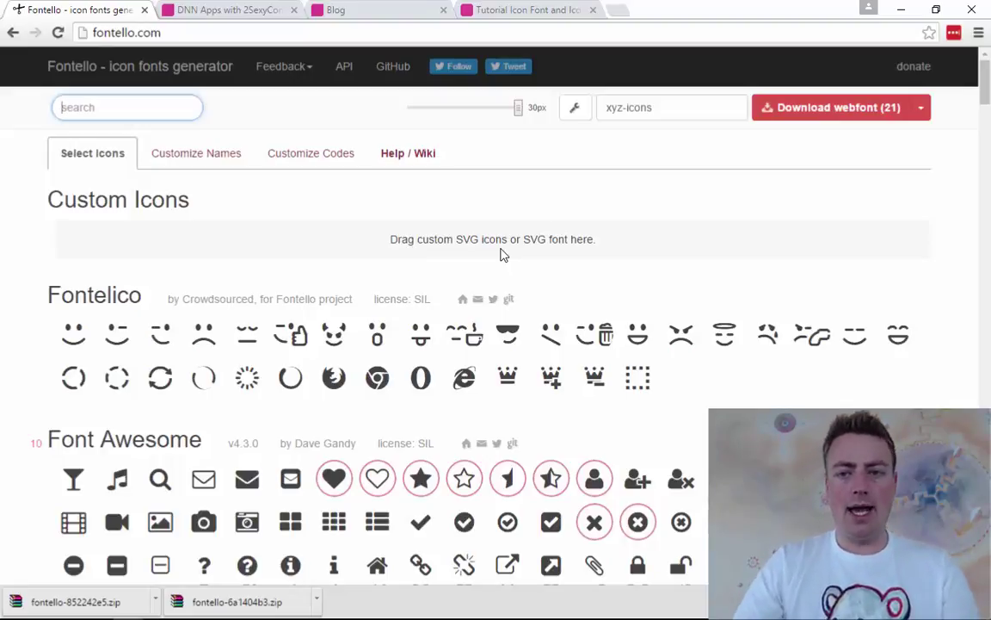
Open a new File Explorer window at the C:\Projects\ folder
{"action": "key", "text": "super+e"}
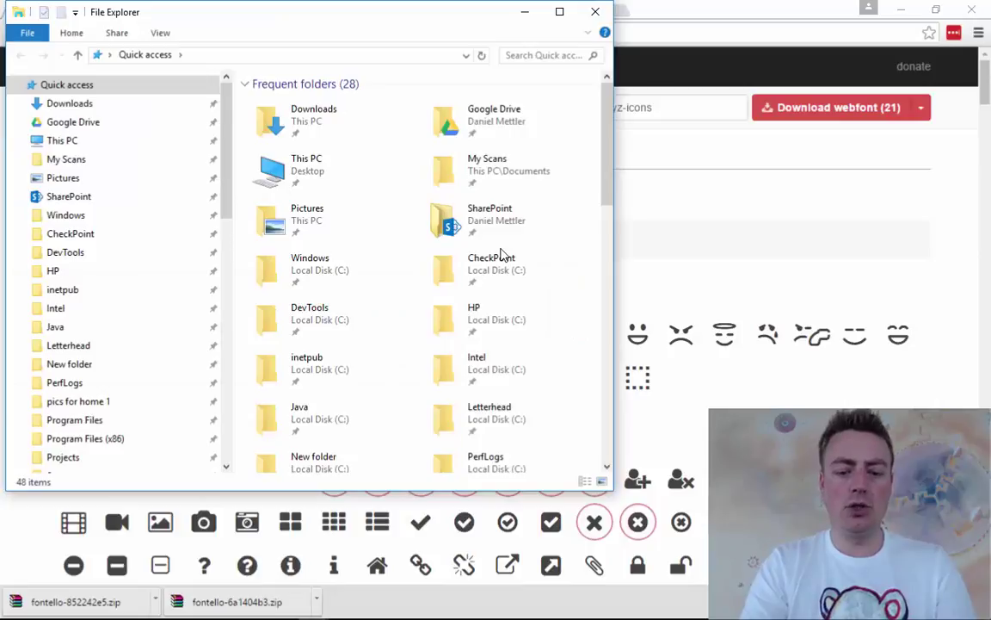
{"action": "key", "text": "alt+d"}
{"action": "key", "text": "BackSpace"}
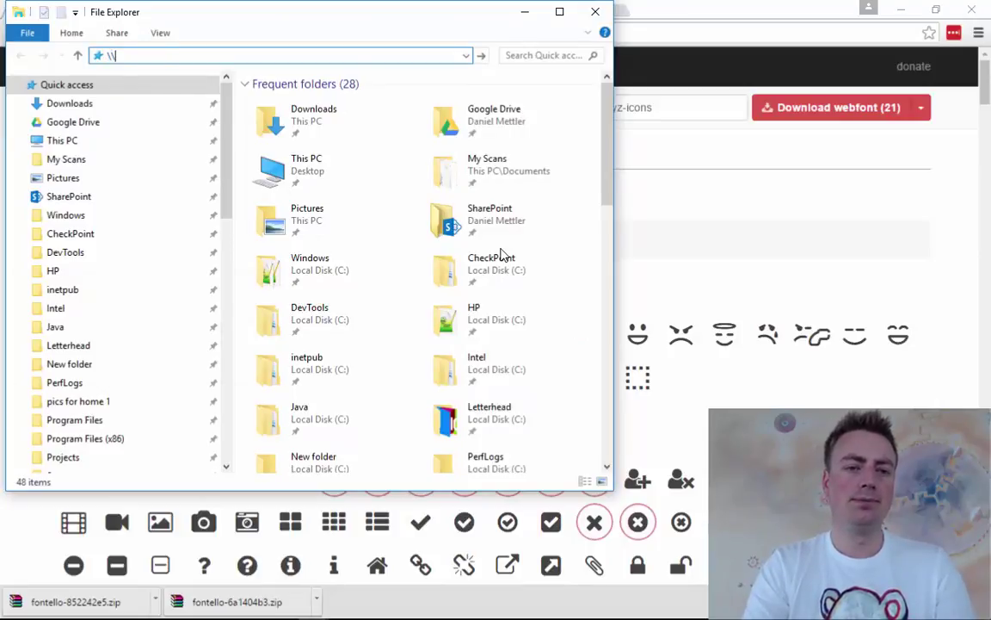
{"action": "type", "text": "c:\\p"}
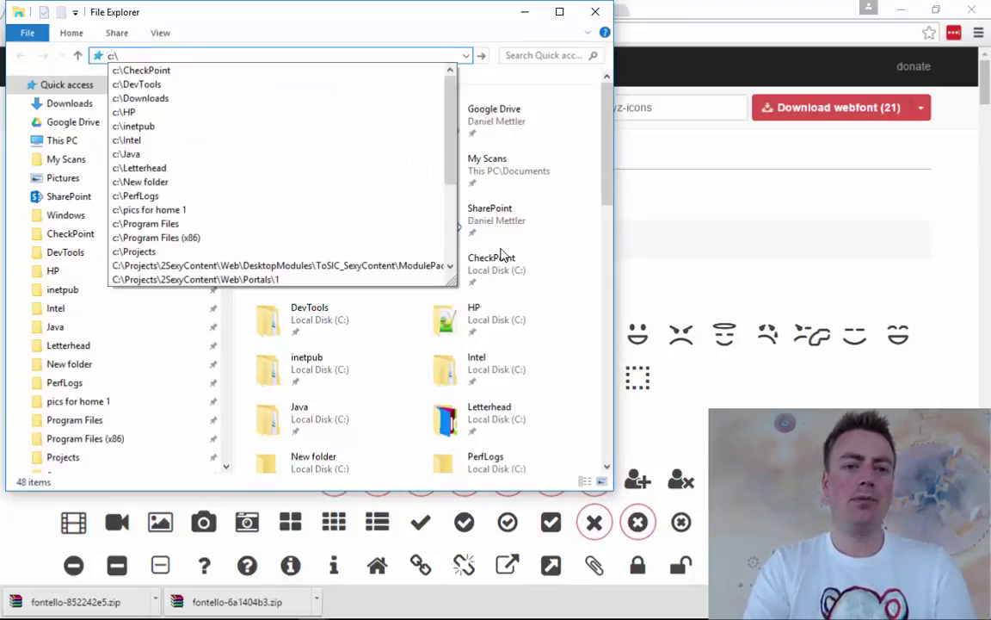
{"action": "key", "text": "Down"}
{"action": "key", "text": "Down"}
{"action": "key", "text": "Down"}
{"action": "key", "text": "Down"}
{"action": "key", "text": "Down"}
{"action": "key", "text": "Down"}
{"action": "key", "text": "Down"}
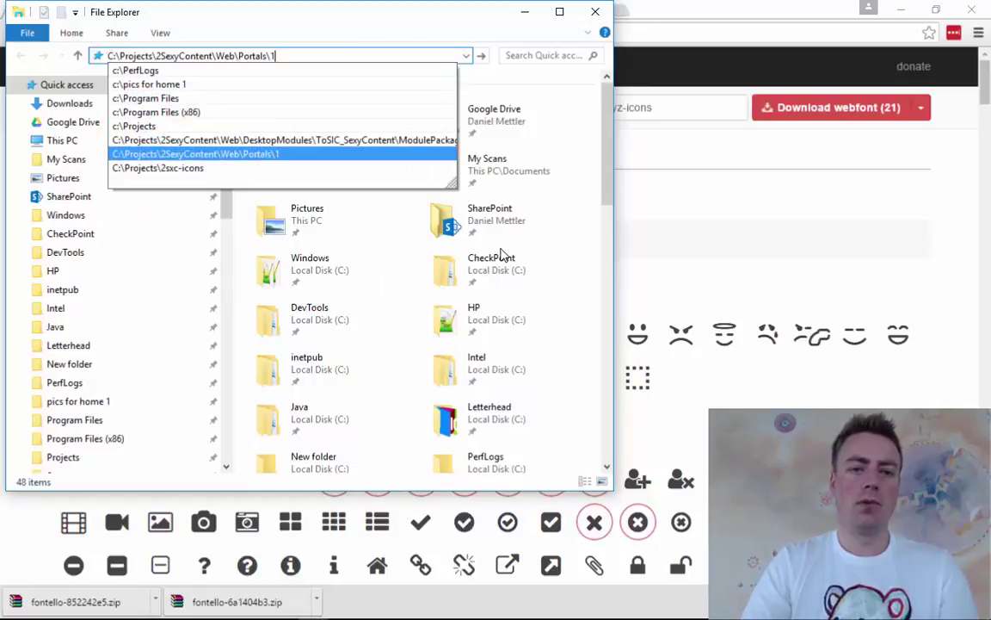
{"action": "key", "text": "ctrl+shift+Left"}
{"action": "key", "text": "ctrl+shift+Left"}
{"action": "key", "text": "ctrl+shift+Left"}
{"action": "key", "text": "ctrl+shift+Left"}
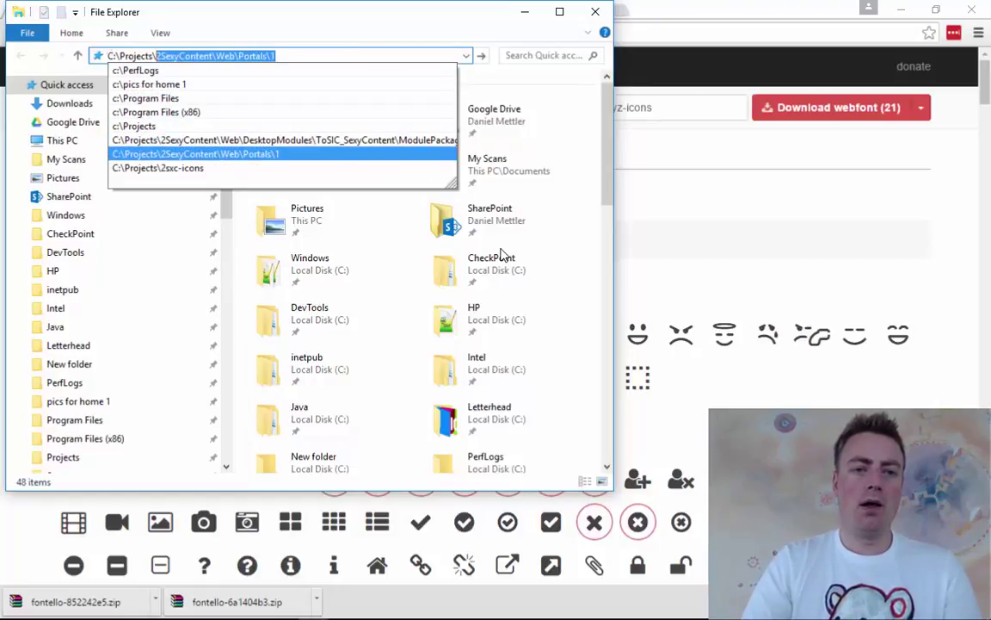
{"action": "key", "text": "BackSpace"}
{"action": "key", "text": "Return"}
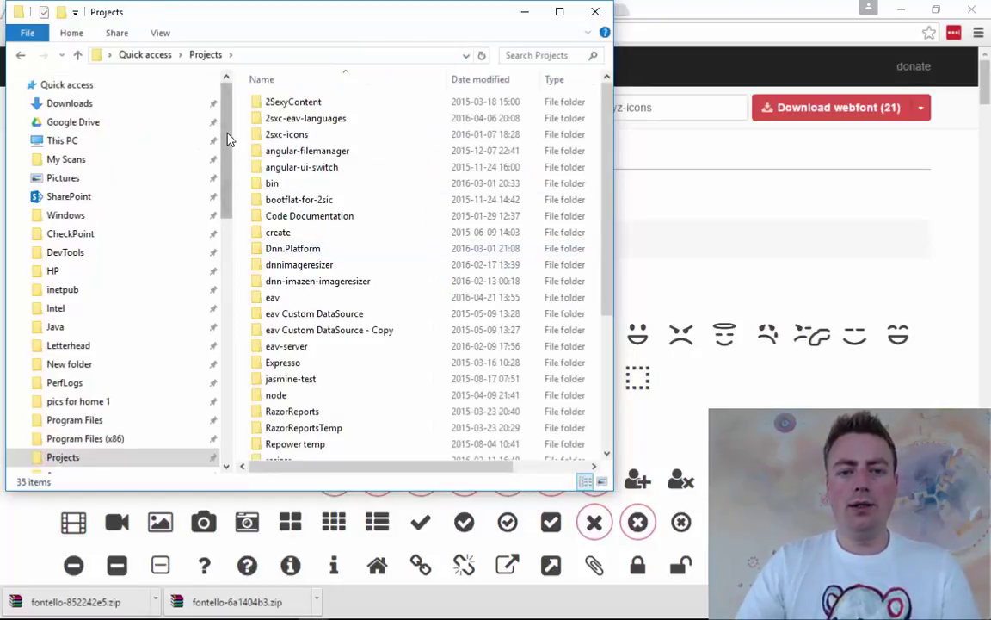
Import config.json from 2sxc-icons\full-system into Fontello, restoring the 77-icon app-icons font
{"action": "double_click", "coordinate": [288, 134]}
{"action": "double_click", "coordinate": [297, 105]}
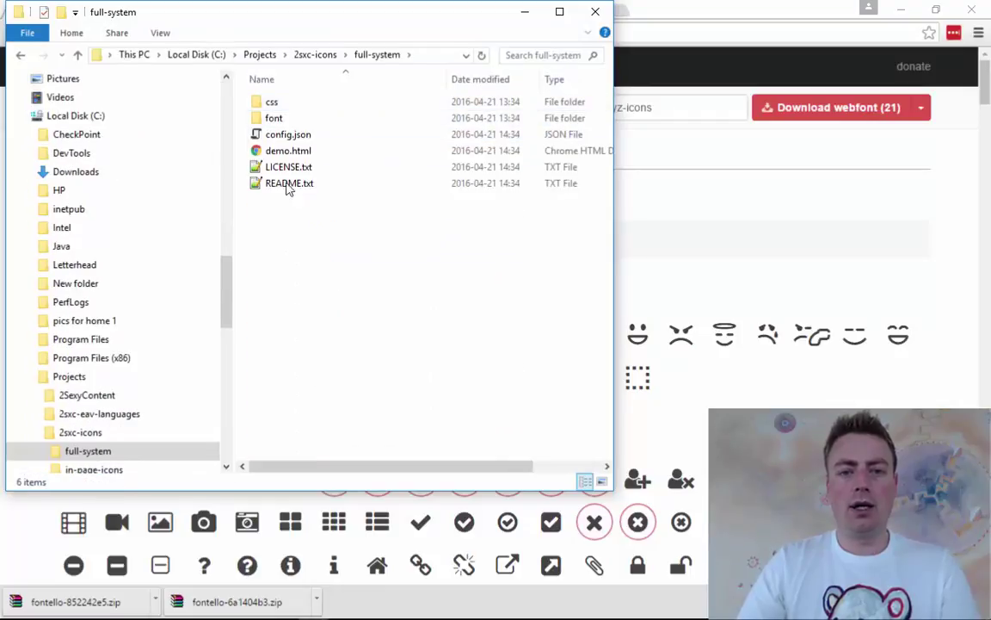
{"action": "left_click_drag", "start_coordinate": [287, 134], "coordinate": [845, 311]}
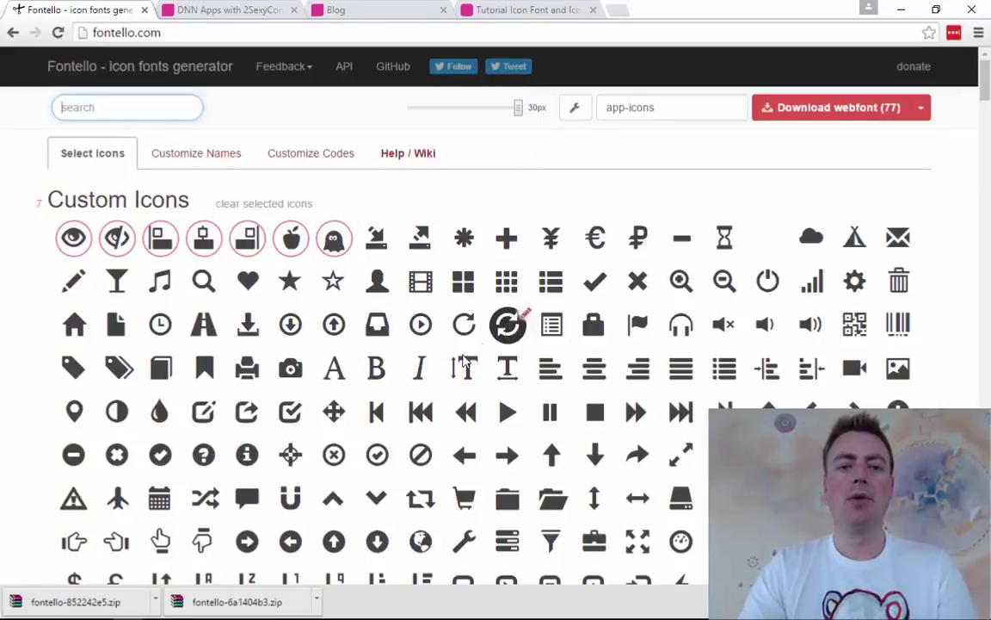
Scroll through the icon sets to review the app-icons font's selected icons
{"action": "scroll", "coordinate": [465, 357], "scroll_direction": "down", "scroll_amount": 6}
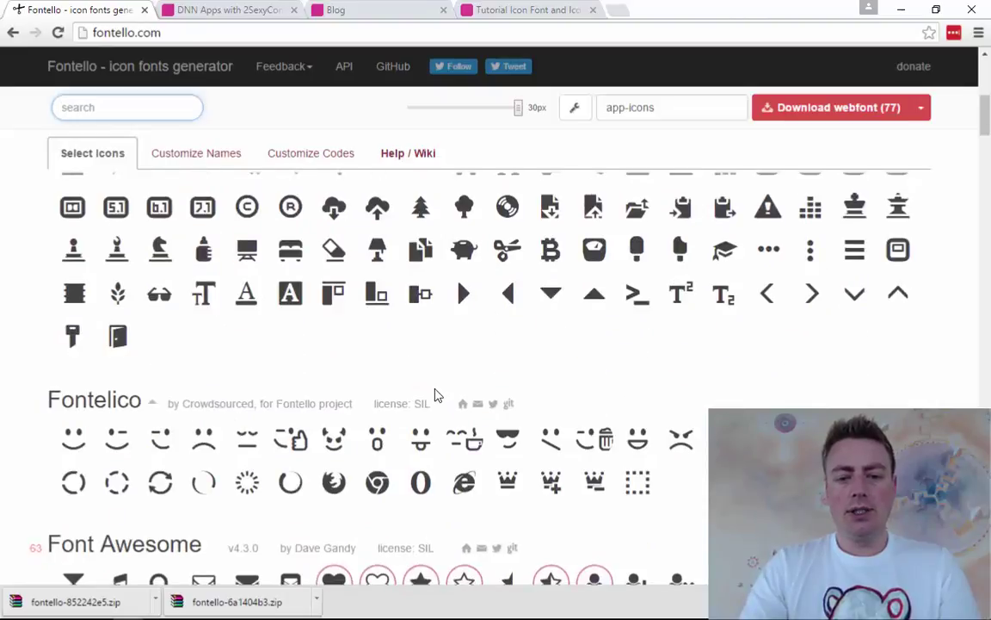
{"action": "scroll", "coordinate": [434, 394], "scroll_direction": "down", "scroll_amount": 3}
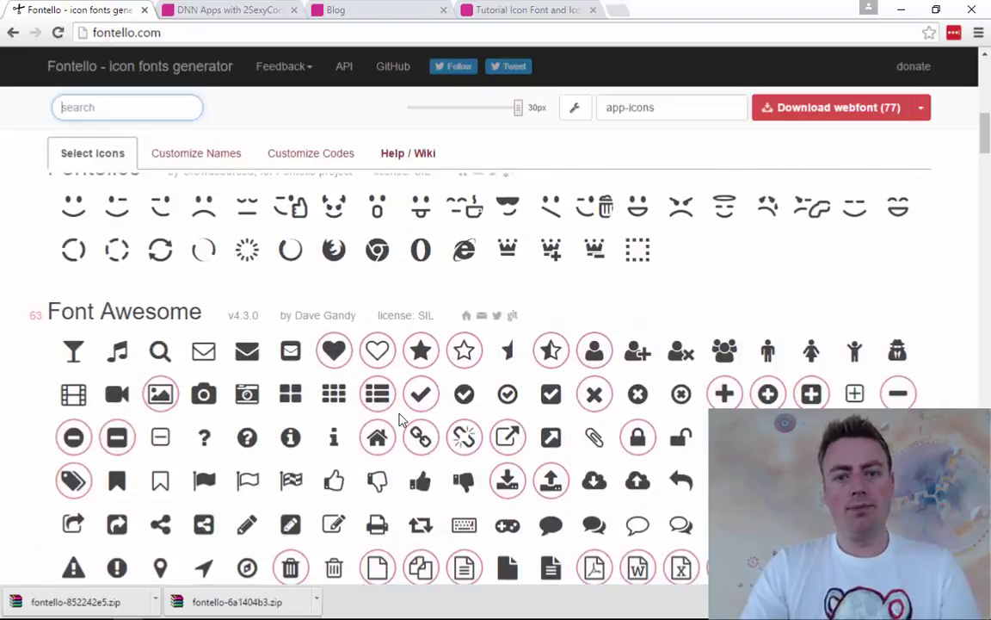
{"action": "scroll", "coordinate": [399, 419], "scroll_direction": "up", "scroll_amount": 8}
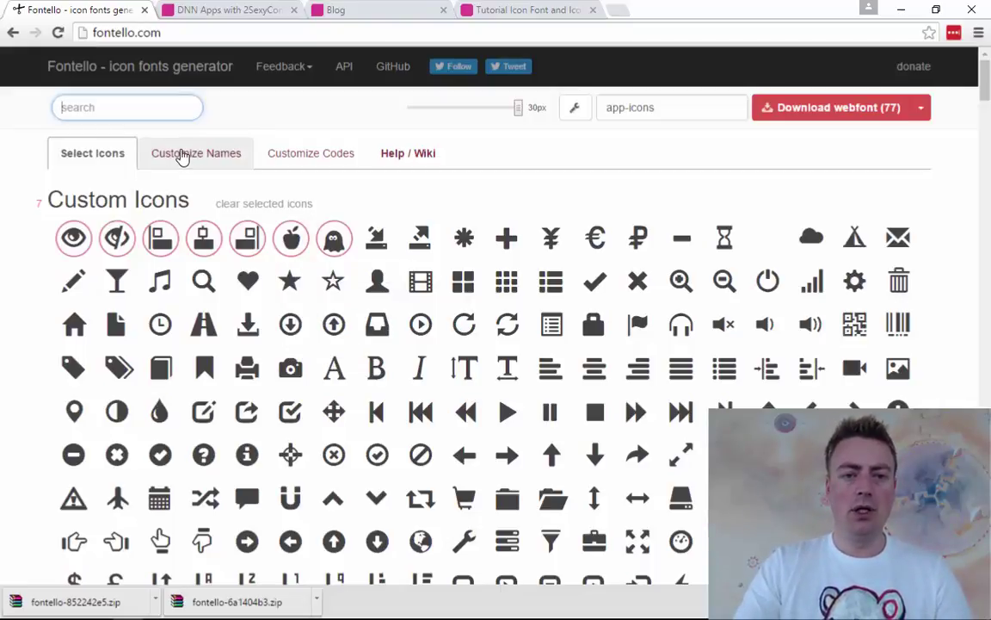
List the app-icons glyph names like icon-eye and icon-ghost under Customize Names
{"action": "left_click", "coordinate": [182, 155]}
{"action": "scroll", "coordinate": [444, 376], "scroll_direction": "down", "scroll_amount": 4}
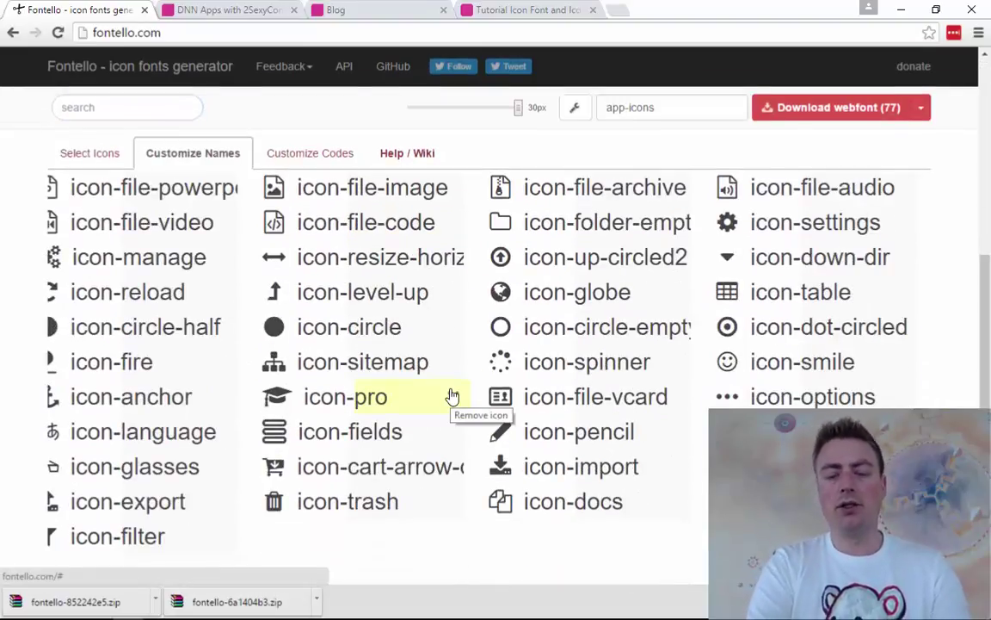
{"action": "scroll", "coordinate": [448, 492], "scroll_direction": "up", "scroll_amount": 3}
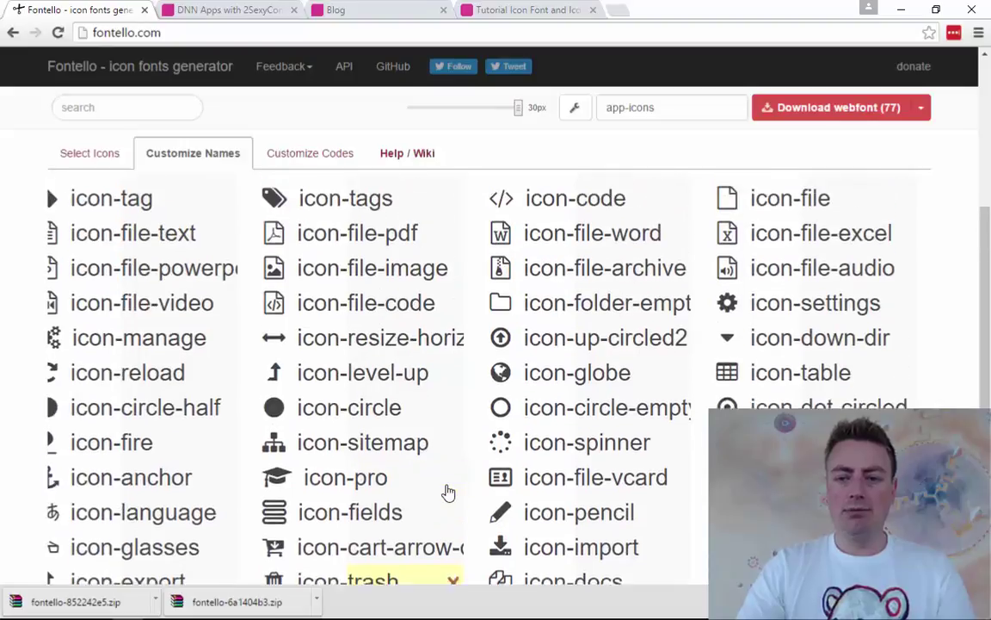
{"action": "scroll", "coordinate": [448, 492], "scroll_direction": "up", "scroll_amount": 2}
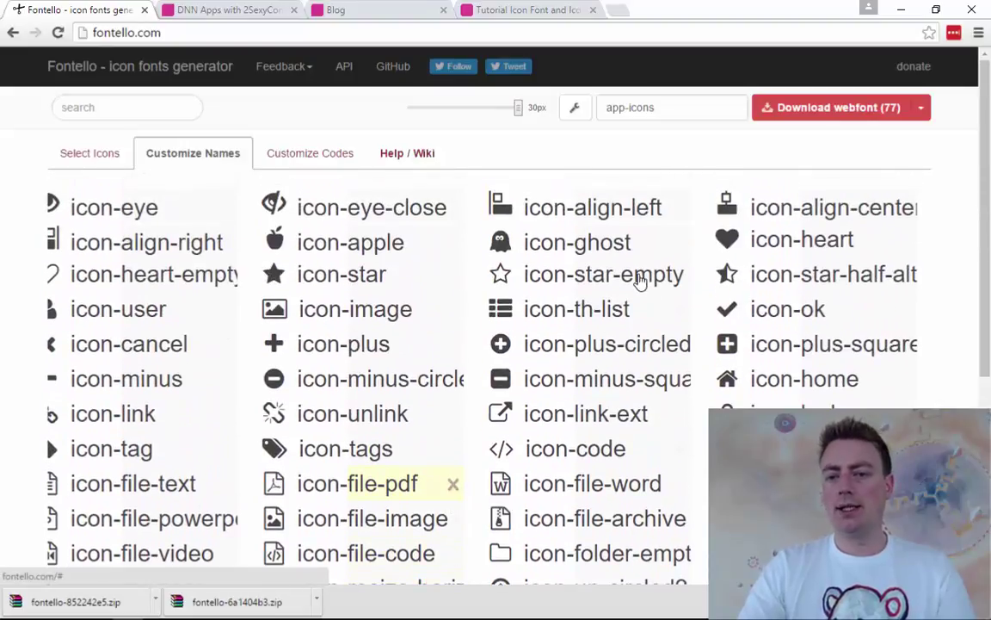
{"action": "key", "text": "alt+Tab"}
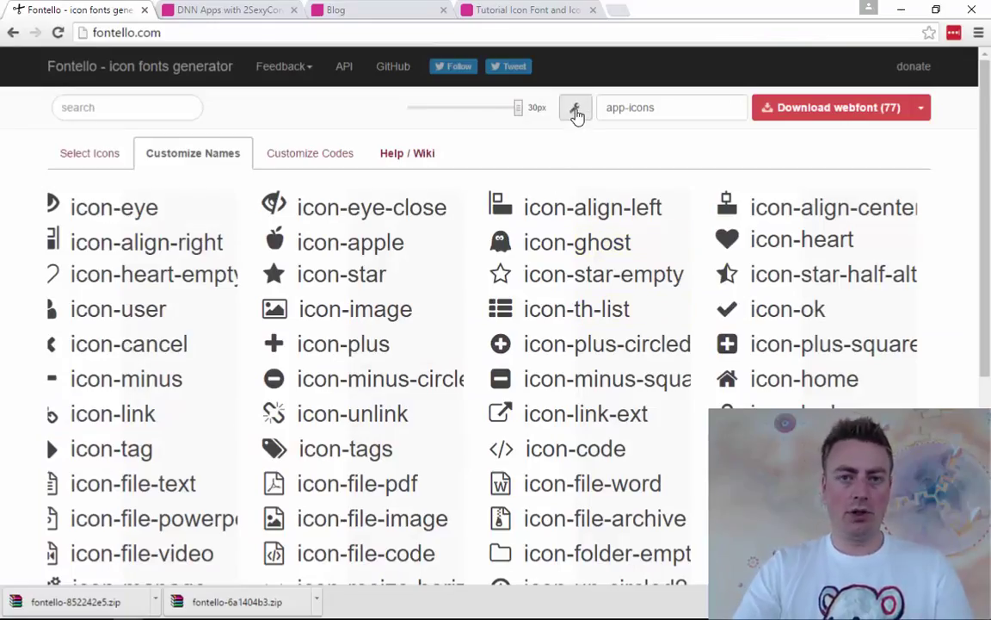
Confirm the icon- CSS prefix in font settings, then return to the full-system Explorer window
{"action": "left_click", "coordinate": [575, 110]}
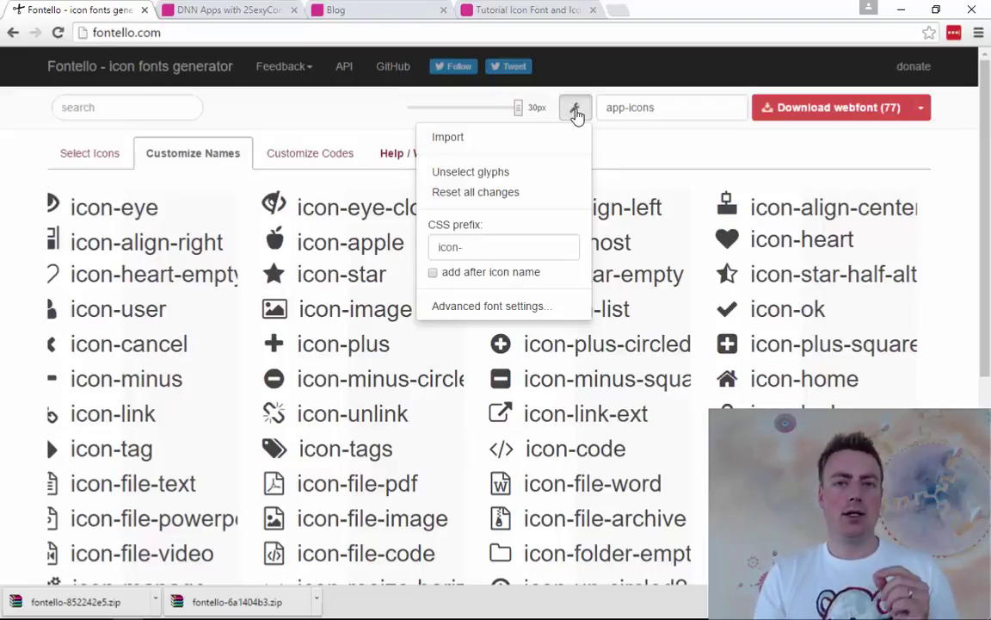
{"action": "key", "text": "alt+Tab"}
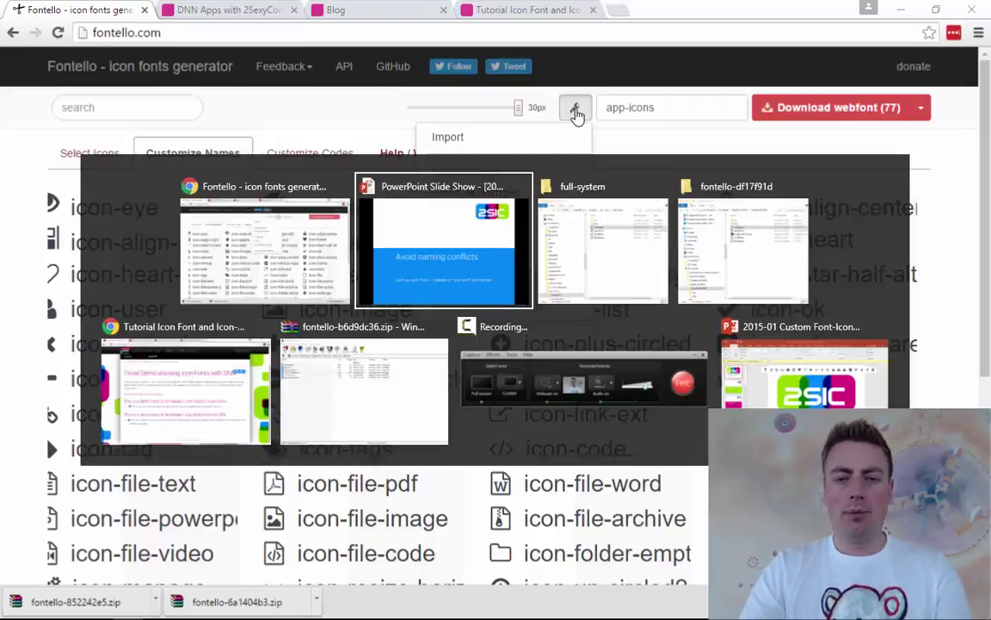
{"action": "key", "text": "alt+Tab"}
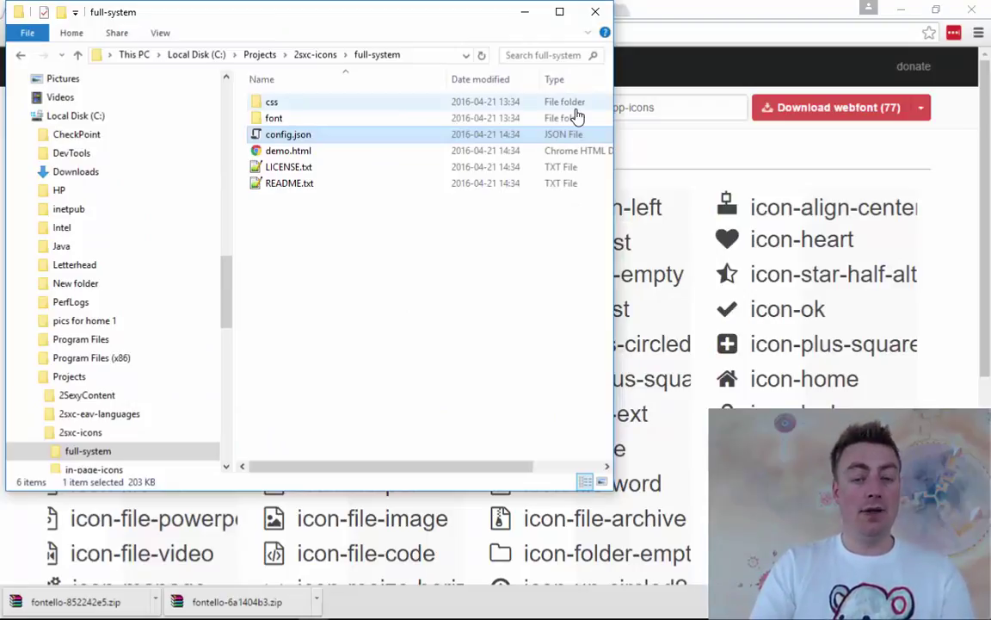
Import config.json from 2sxc-icons\in-page-icons into Fontello, giving the 31-icon inpage-icons font
{"action": "key", "text": "BackSpace"}
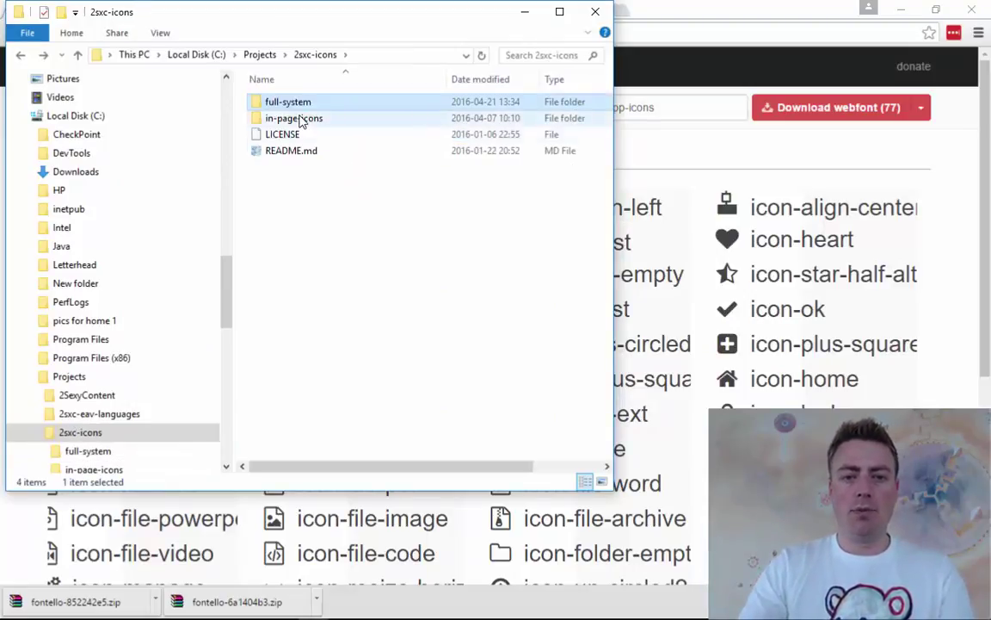
{"action": "double_click", "coordinate": [300, 121]}
{"action": "left_click_drag", "start_coordinate": [293, 134], "coordinate": [850, 277]}
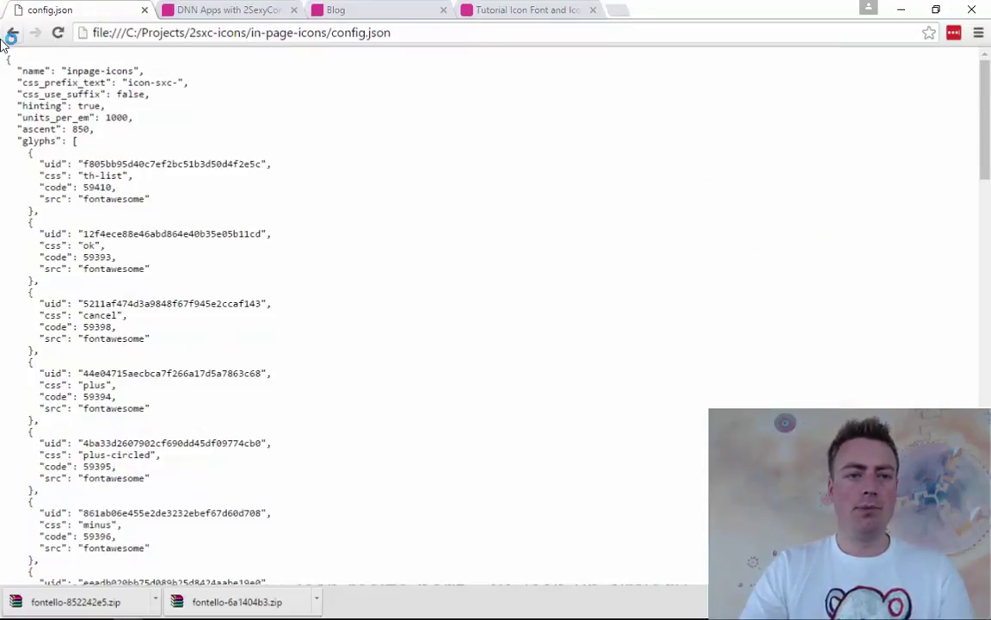
{"action": "left_click", "coordinate": [11, 33]}
{"action": "key", "text": "alt+Tab"}
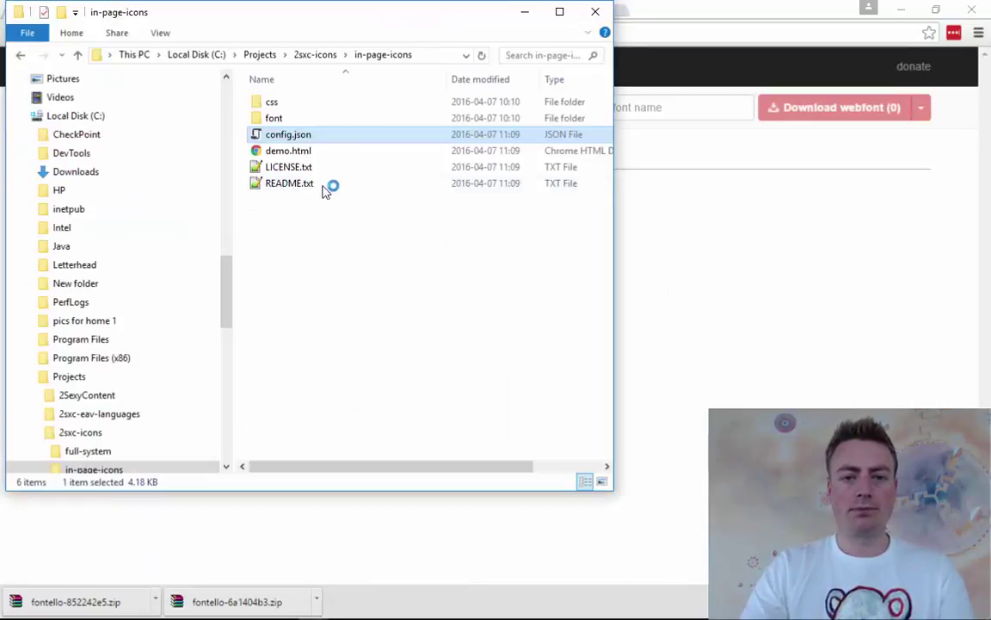
{"action": "left_click_drag", "start_coordinate": [288, 132], "coordinate": [417, 341]}
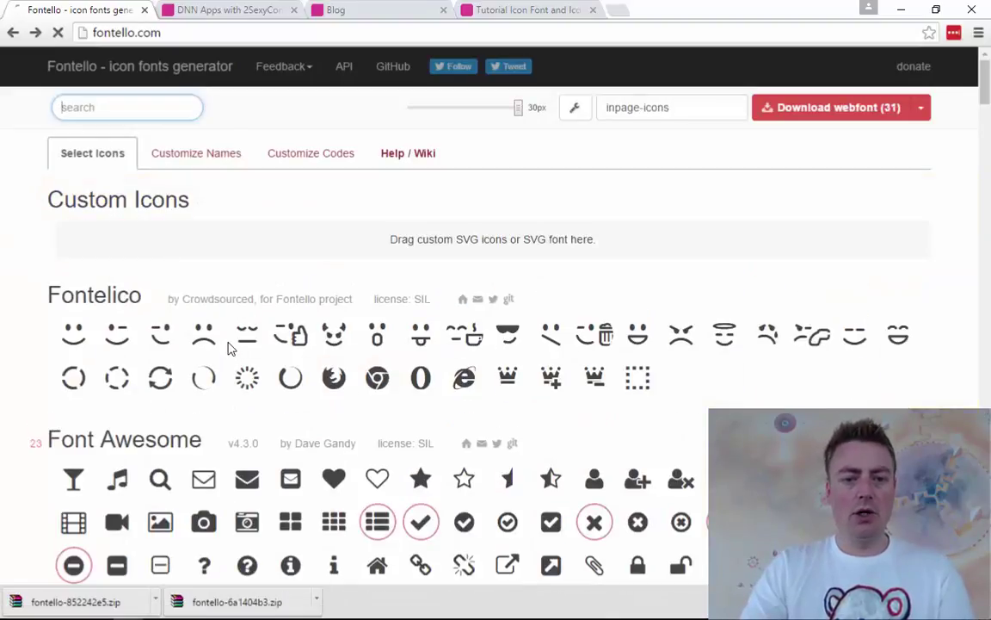
List inpage-icons names like icon-sxc-ok and verify the icon-sxc- CSS prefix in settings
{"action": "left_click", "coordinate": [185, 162]}
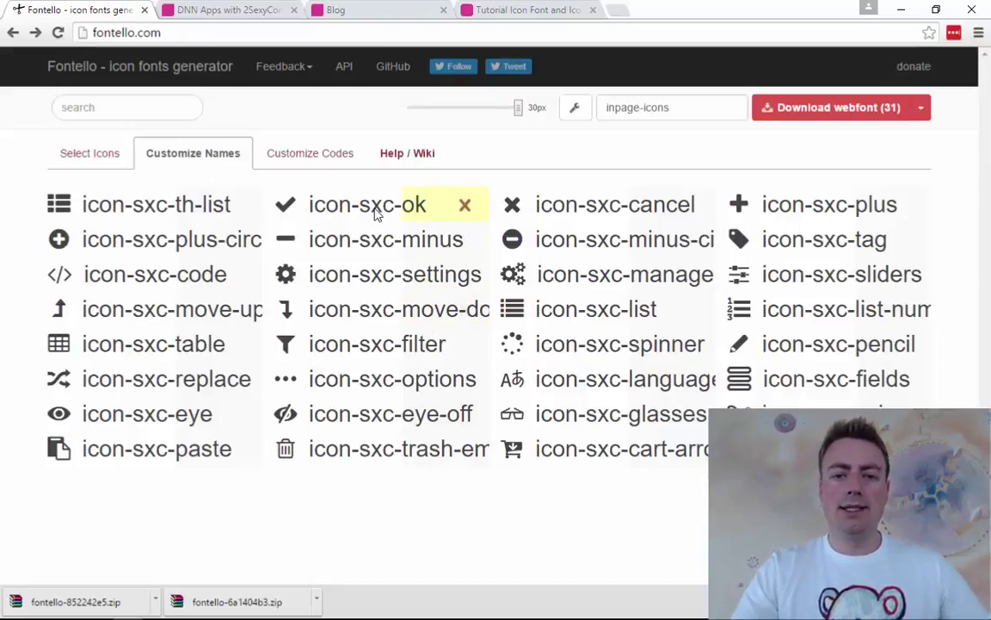
{"action": "left_click", "coordinate": [577, 109]}
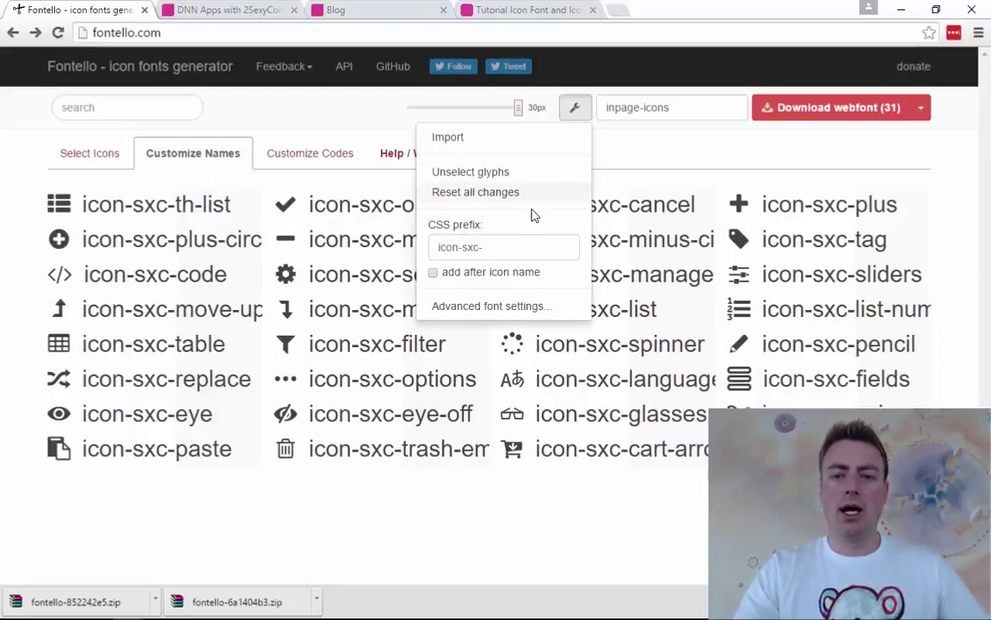
{"action": "left_click", "coordinate": [482, 496]}
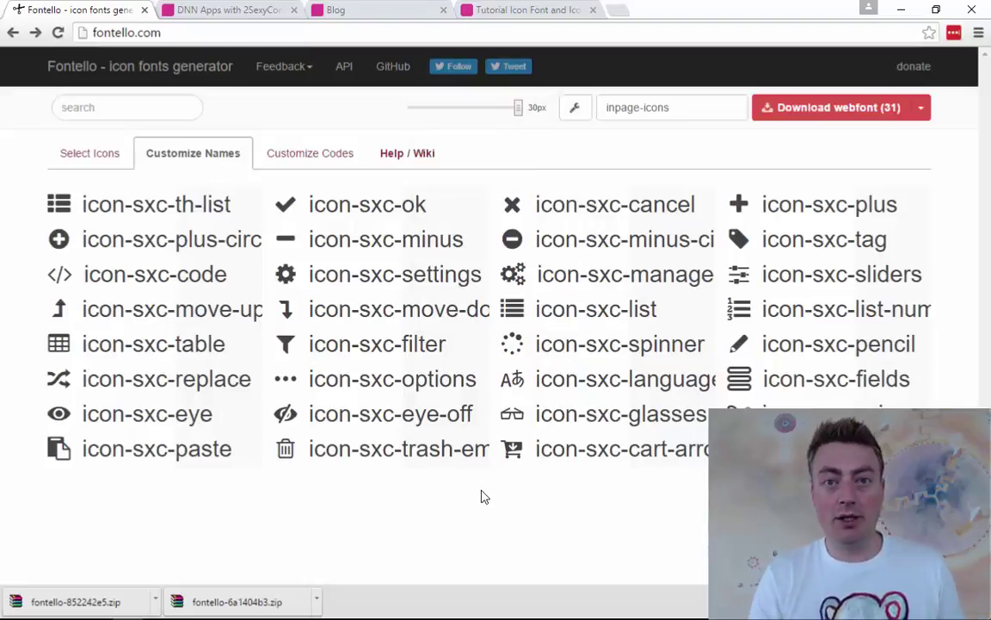